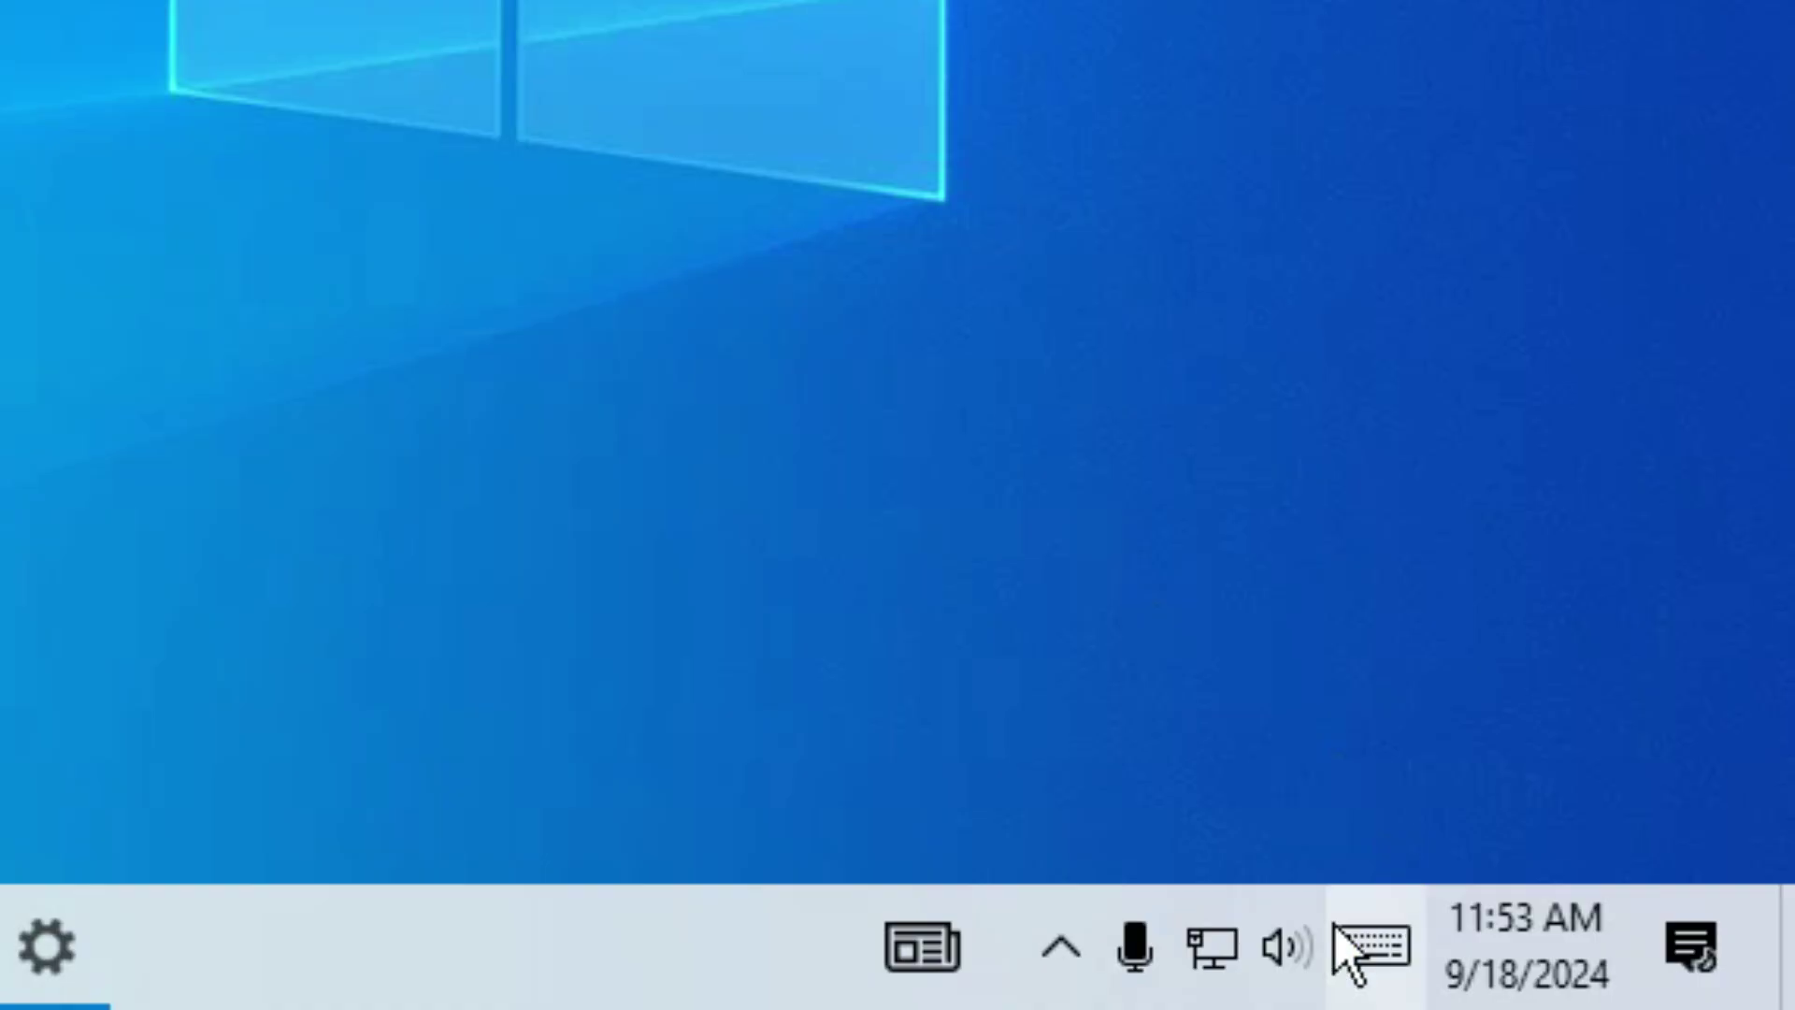
Step: Check the current Wi-Fi state in the network flyout, then start a Windows search
left_click(1216, 950)
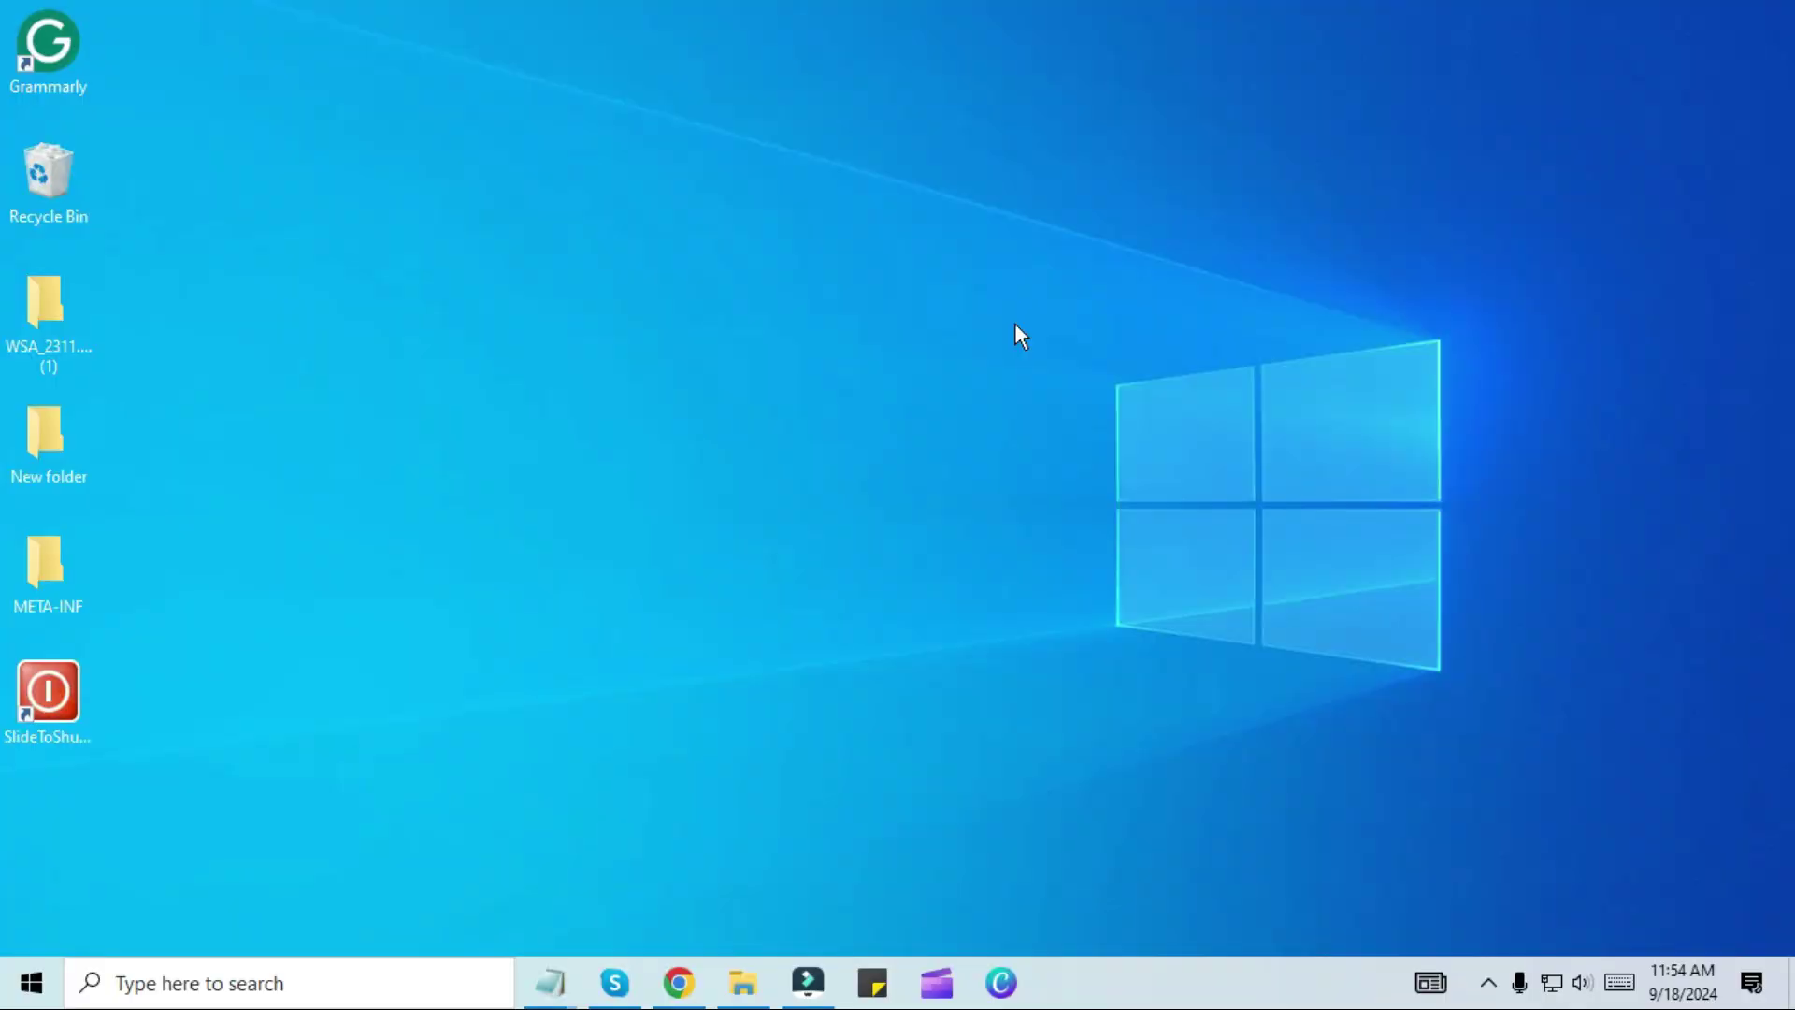
left_click(159, 996)
Step: Open Command Prompt from search and run ping 127.1.1.1
type("commandp")
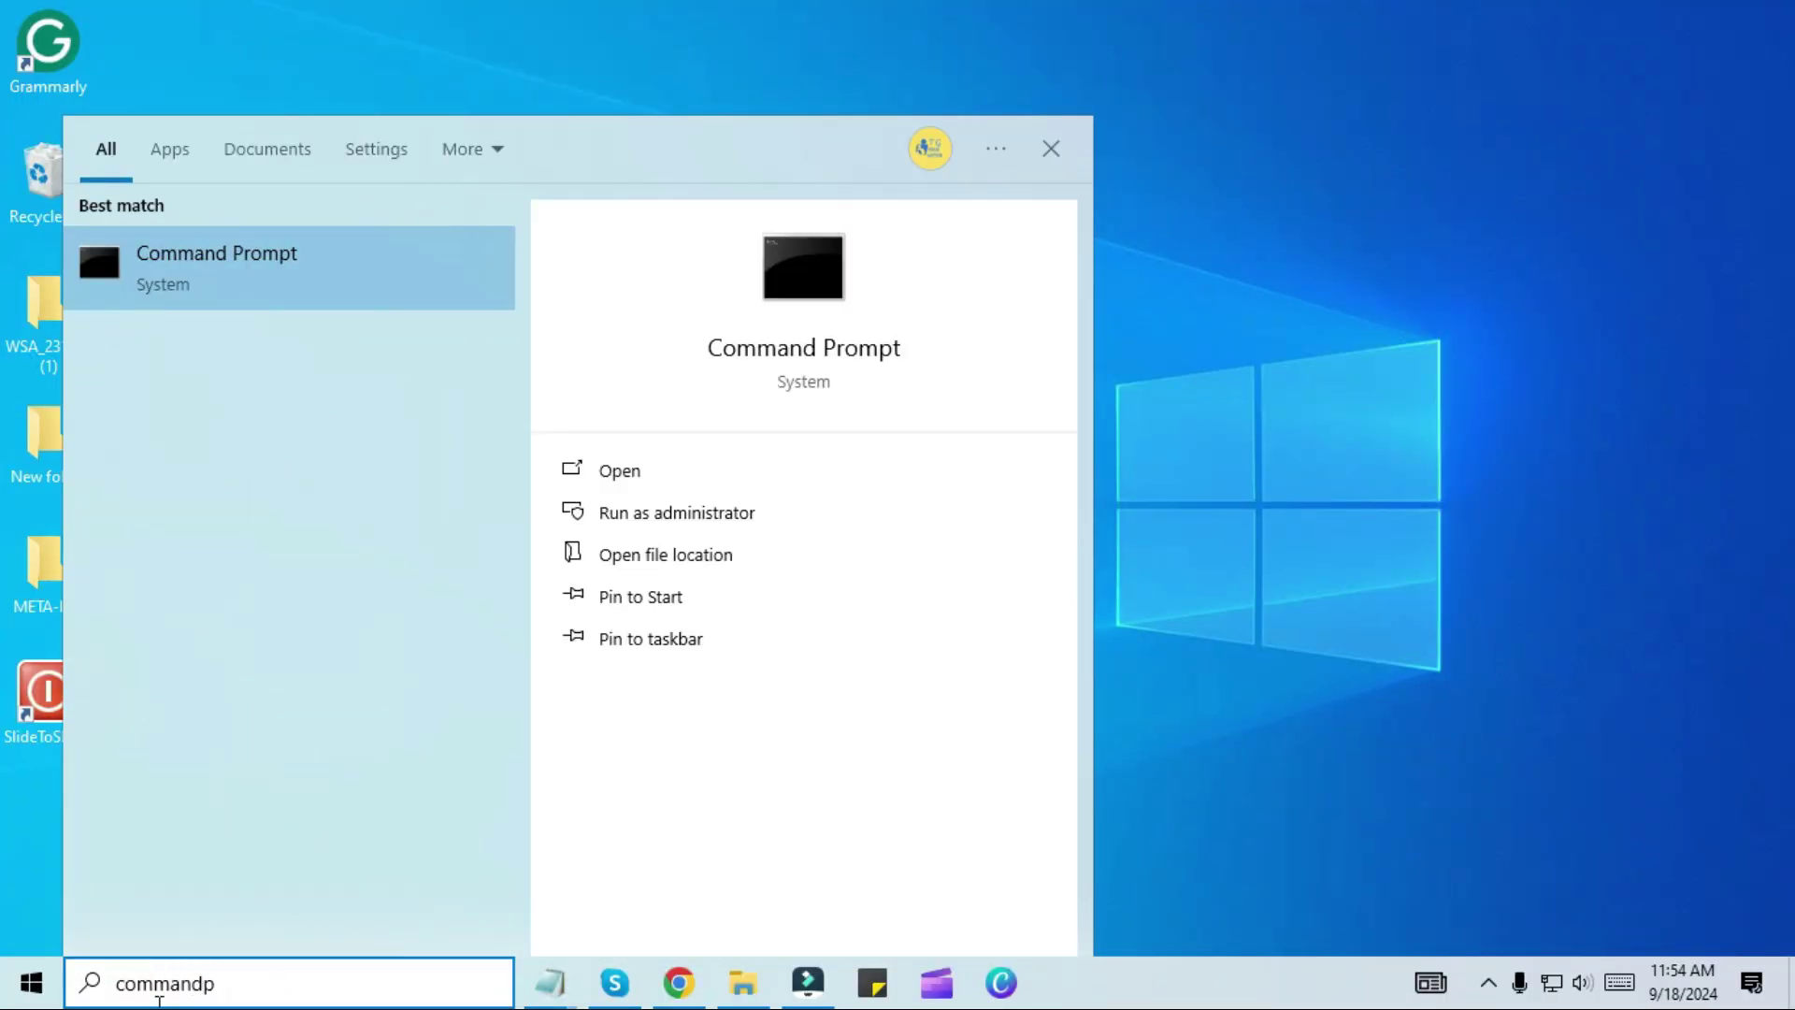
key("Return")
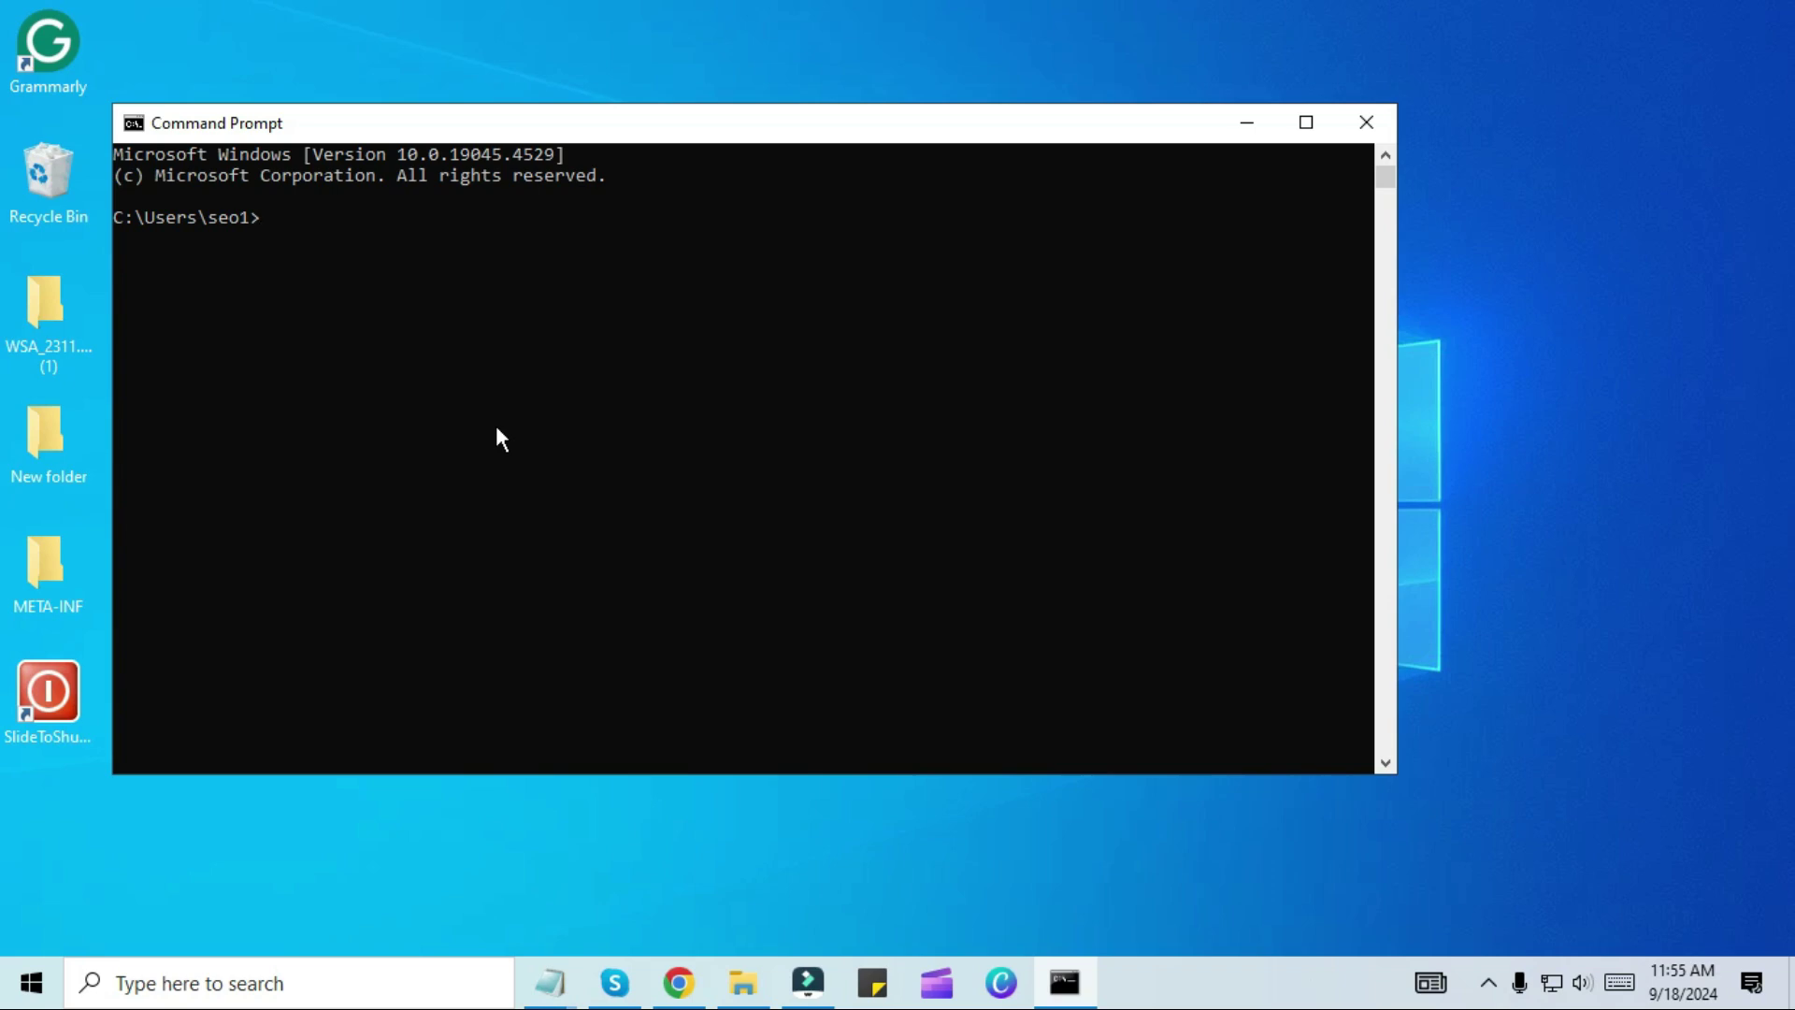
type("pi")
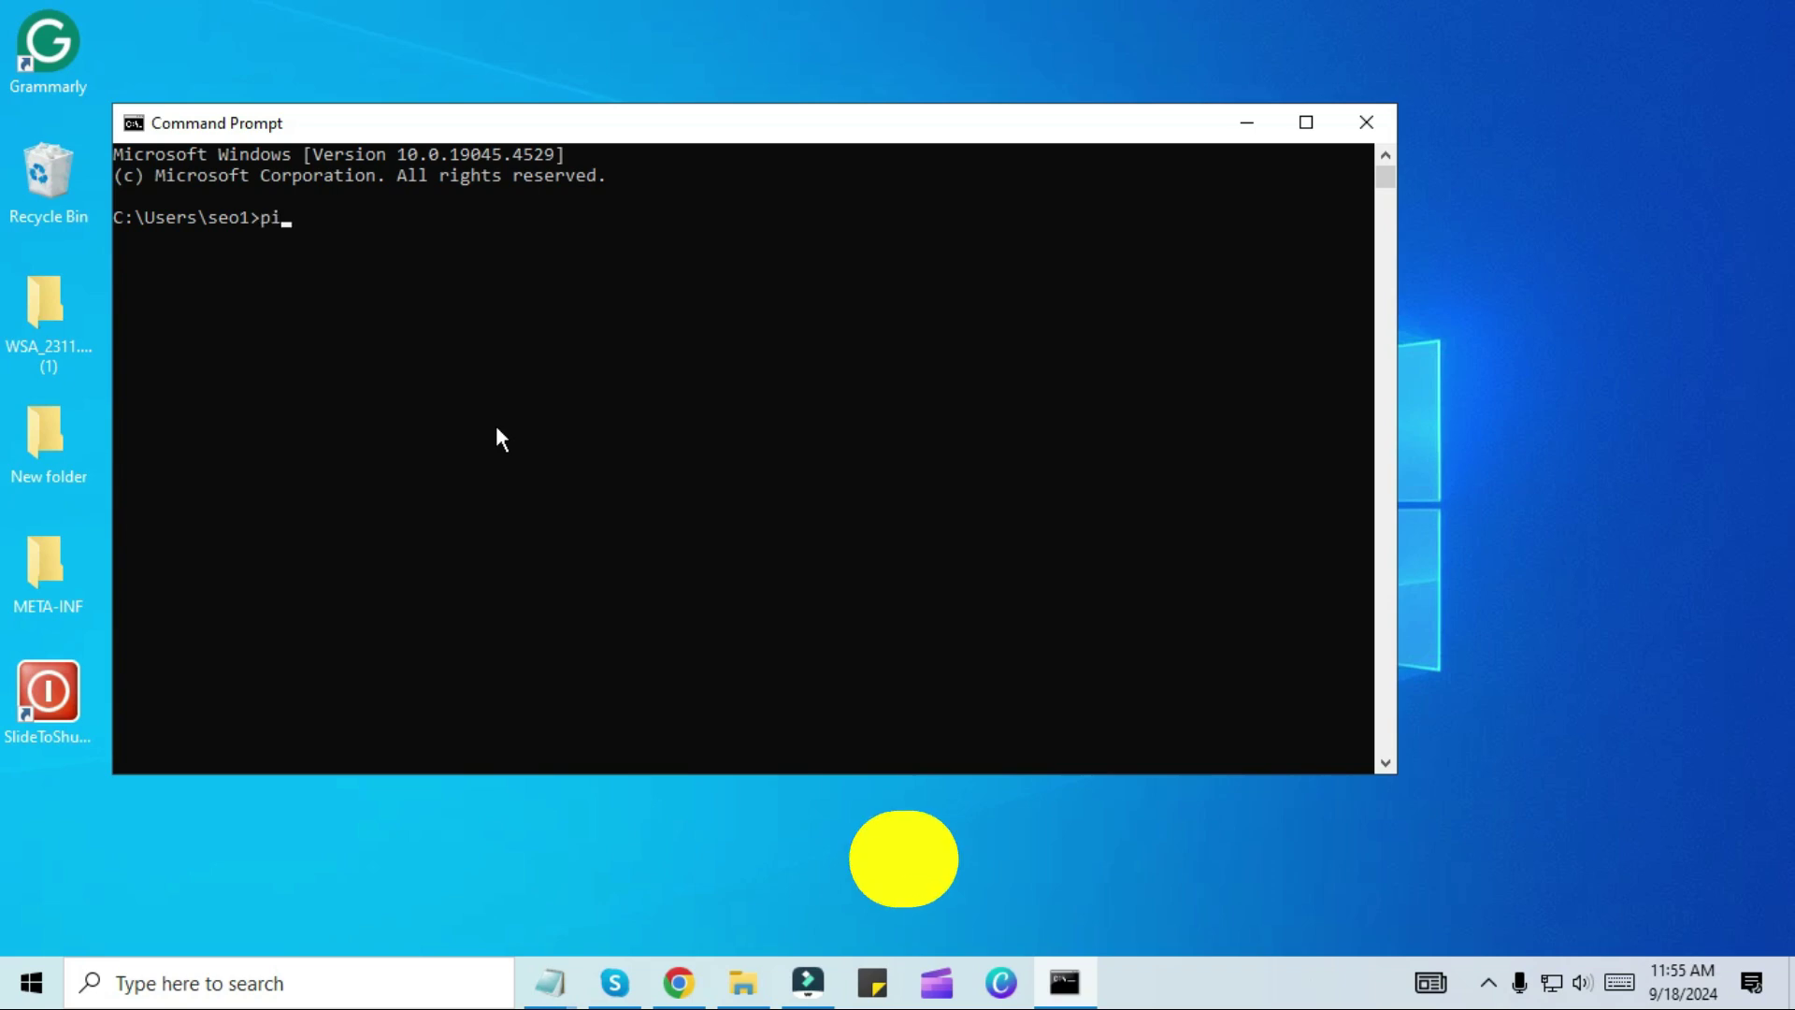
type("ng 127.1.1.1")
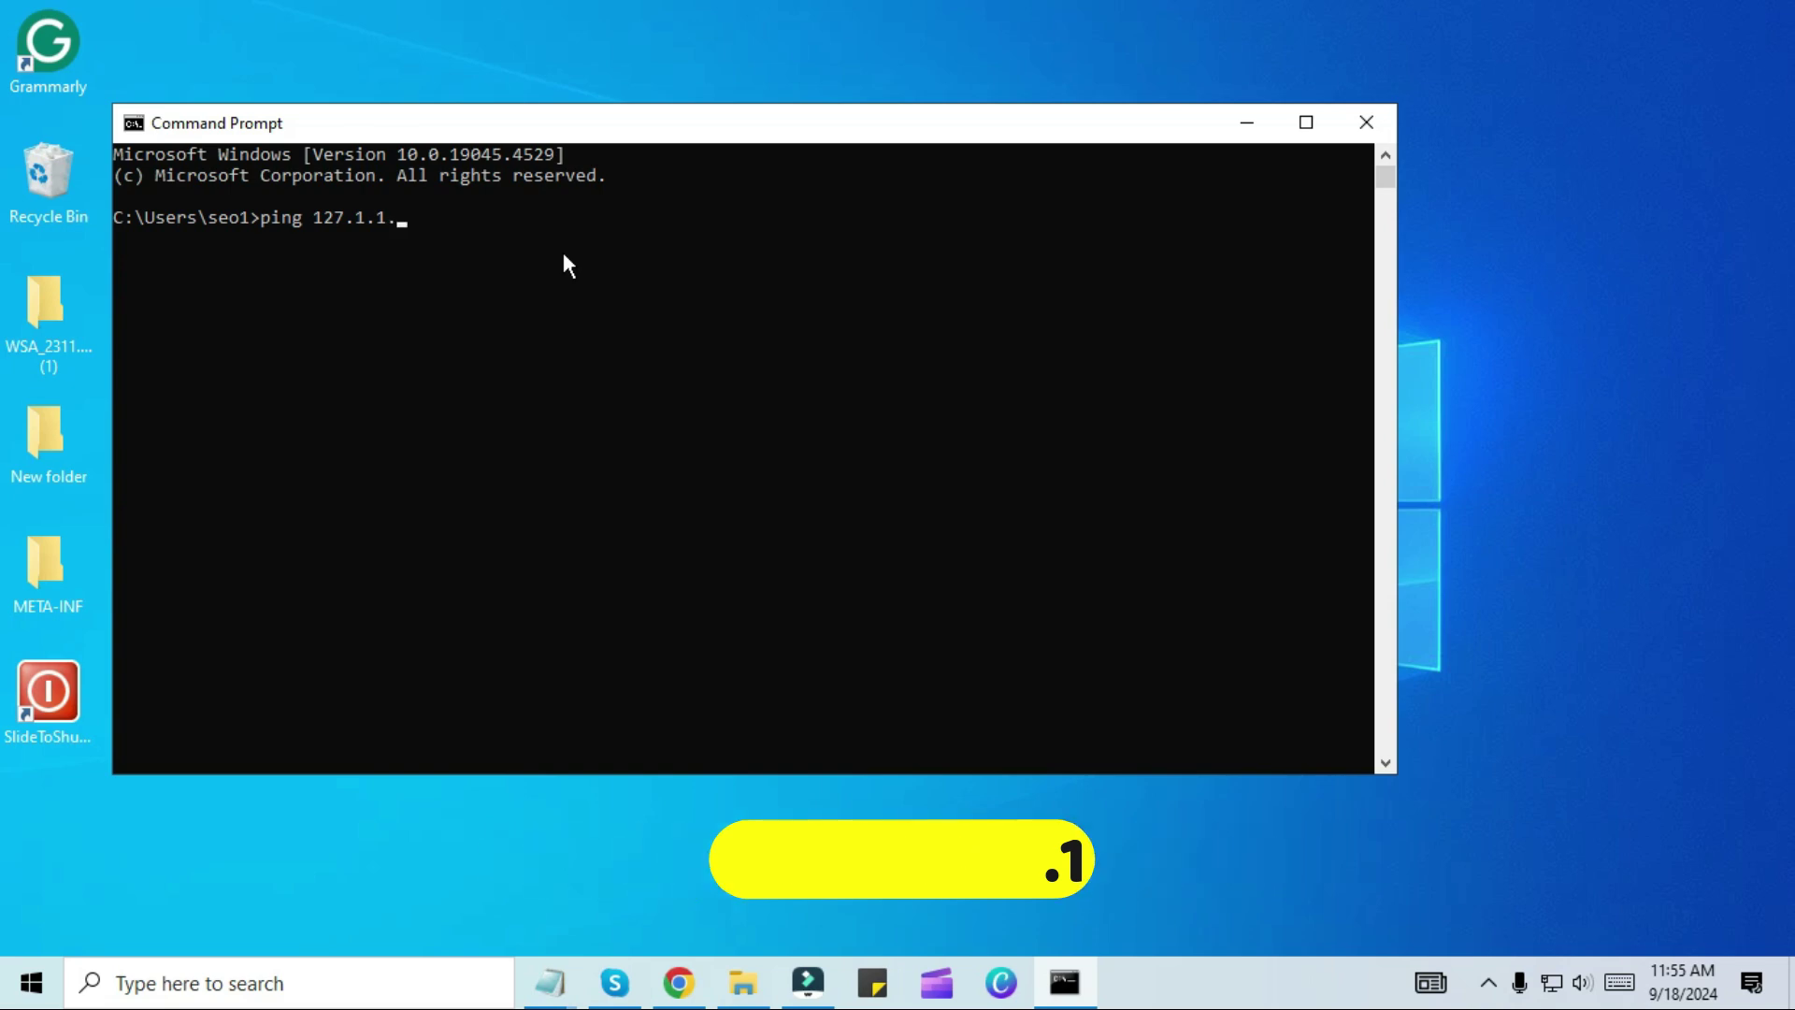
key("Return")
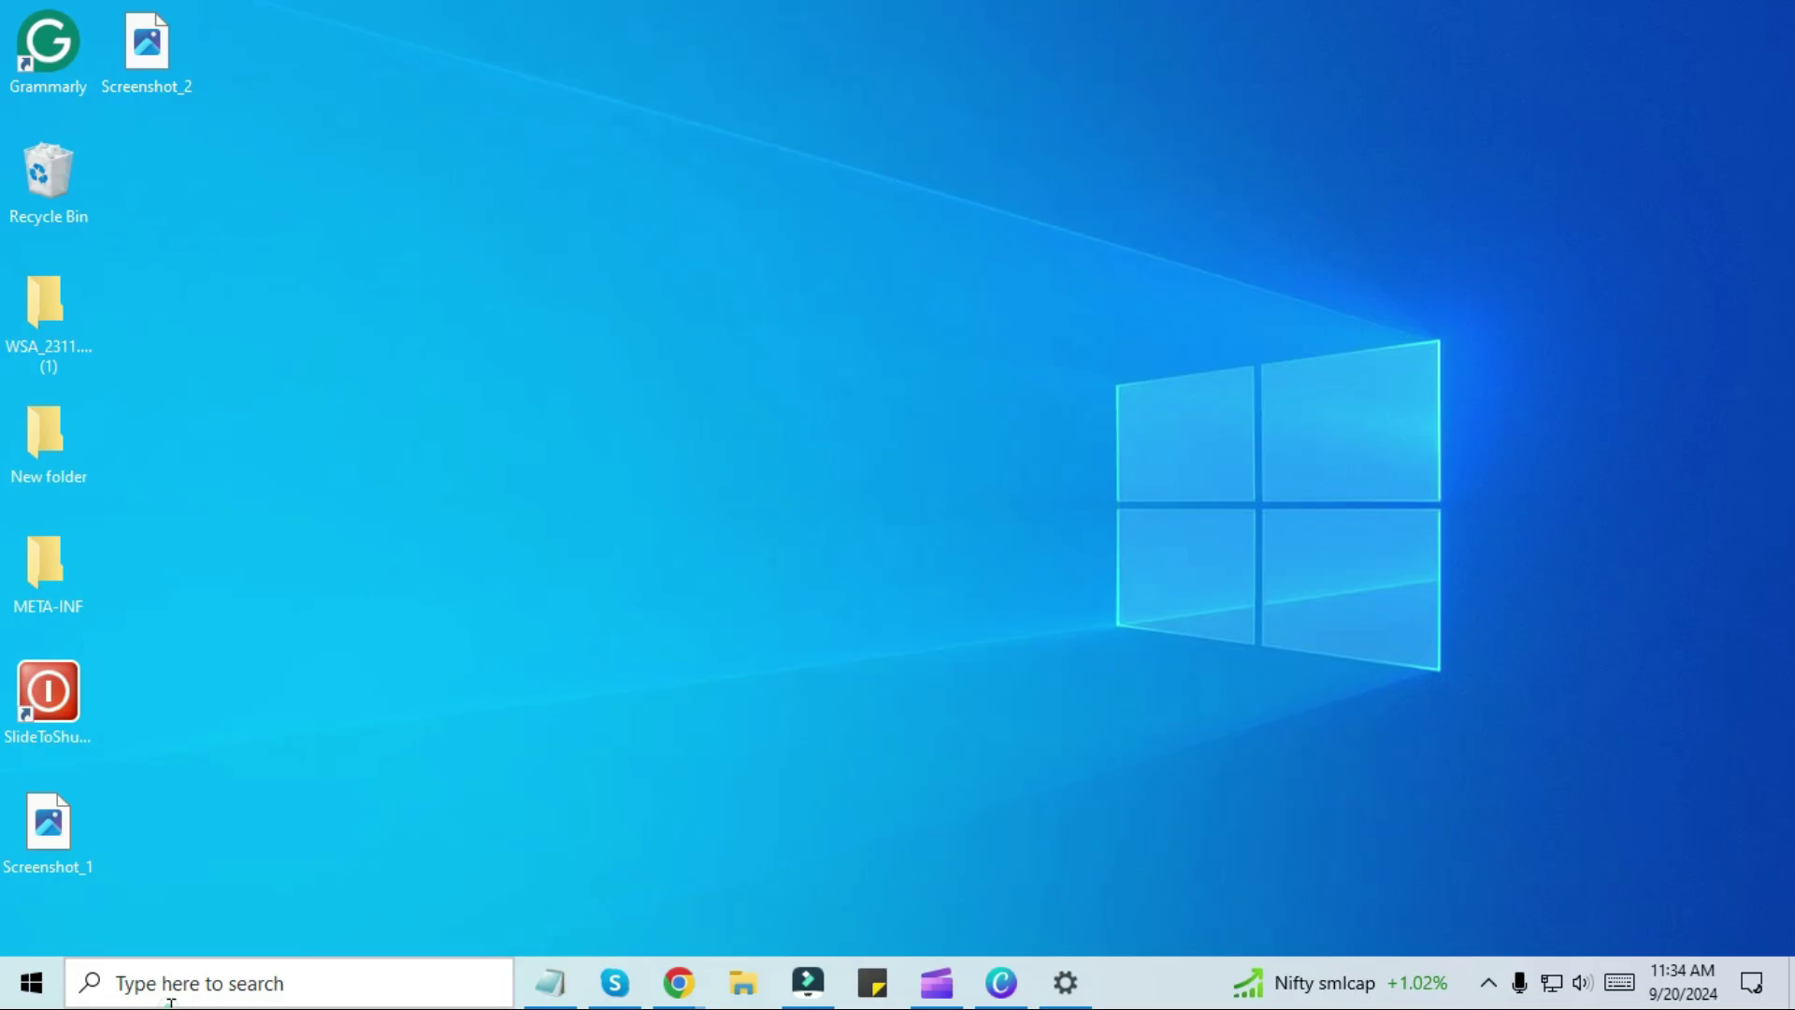
Step: Open Internet Options from Control Panel
left_click(171, 1002)
type("control")
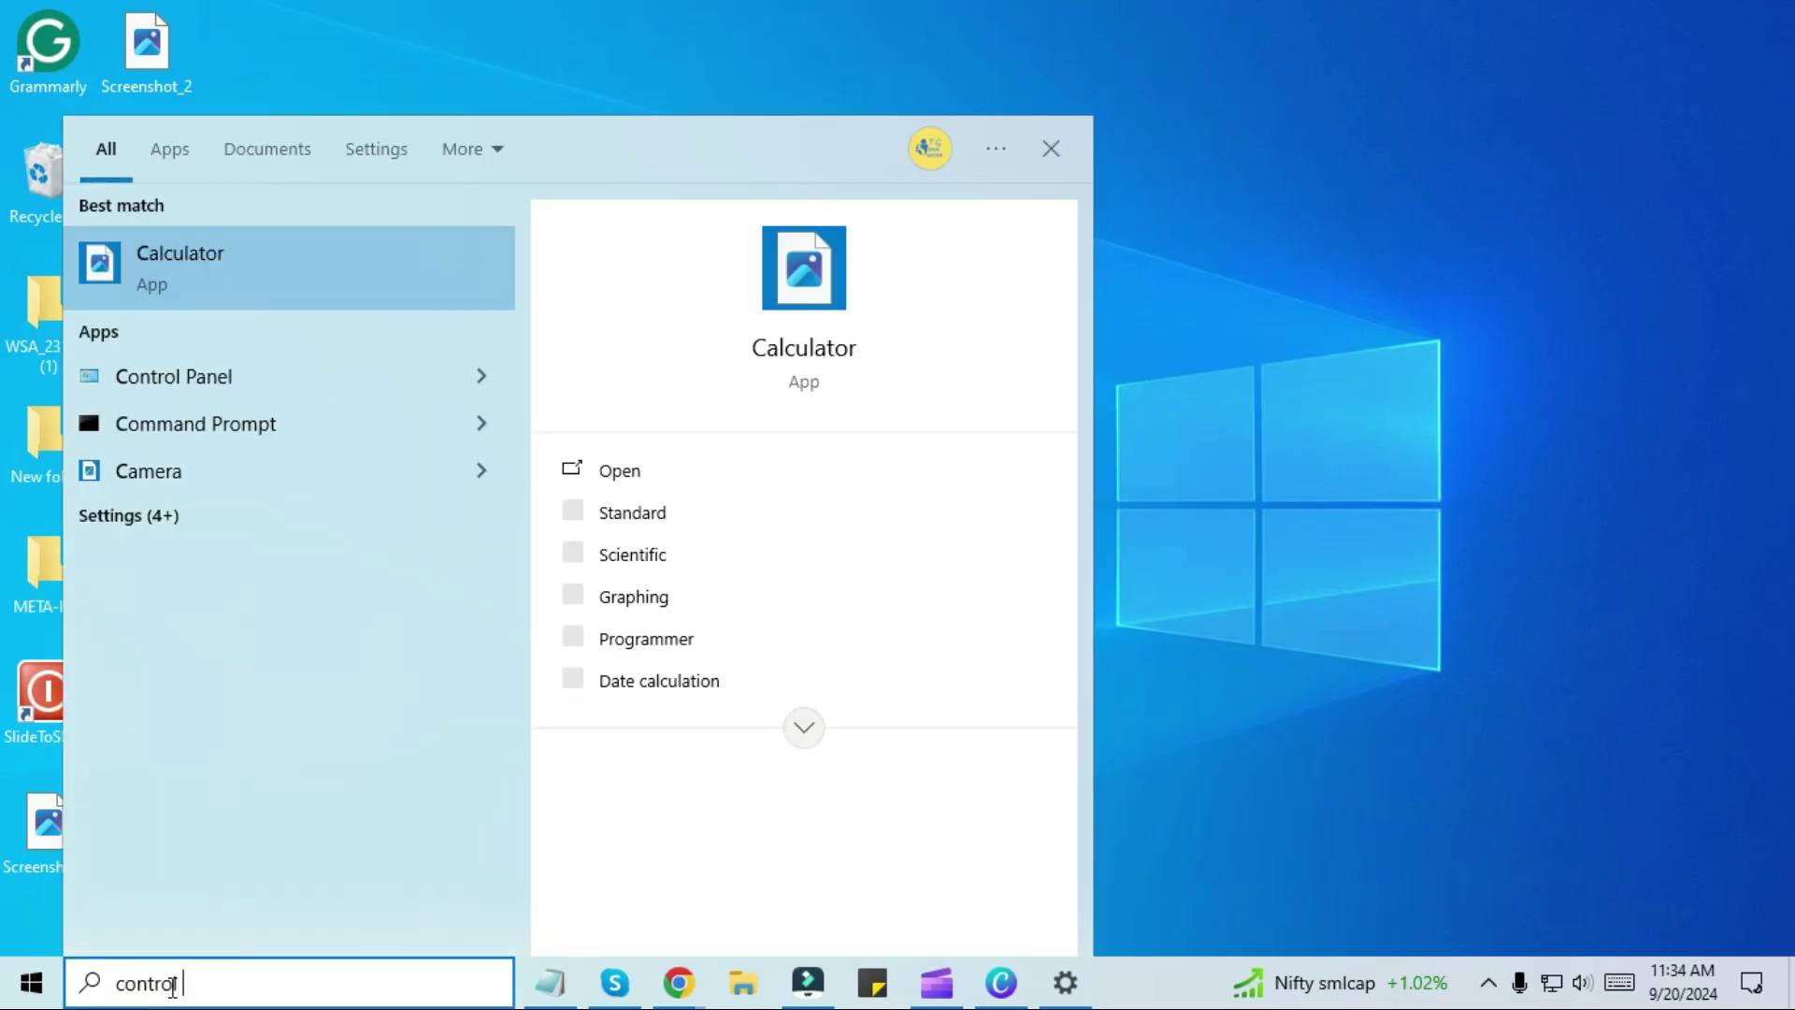
type(" panel")
left_click(238, 269)
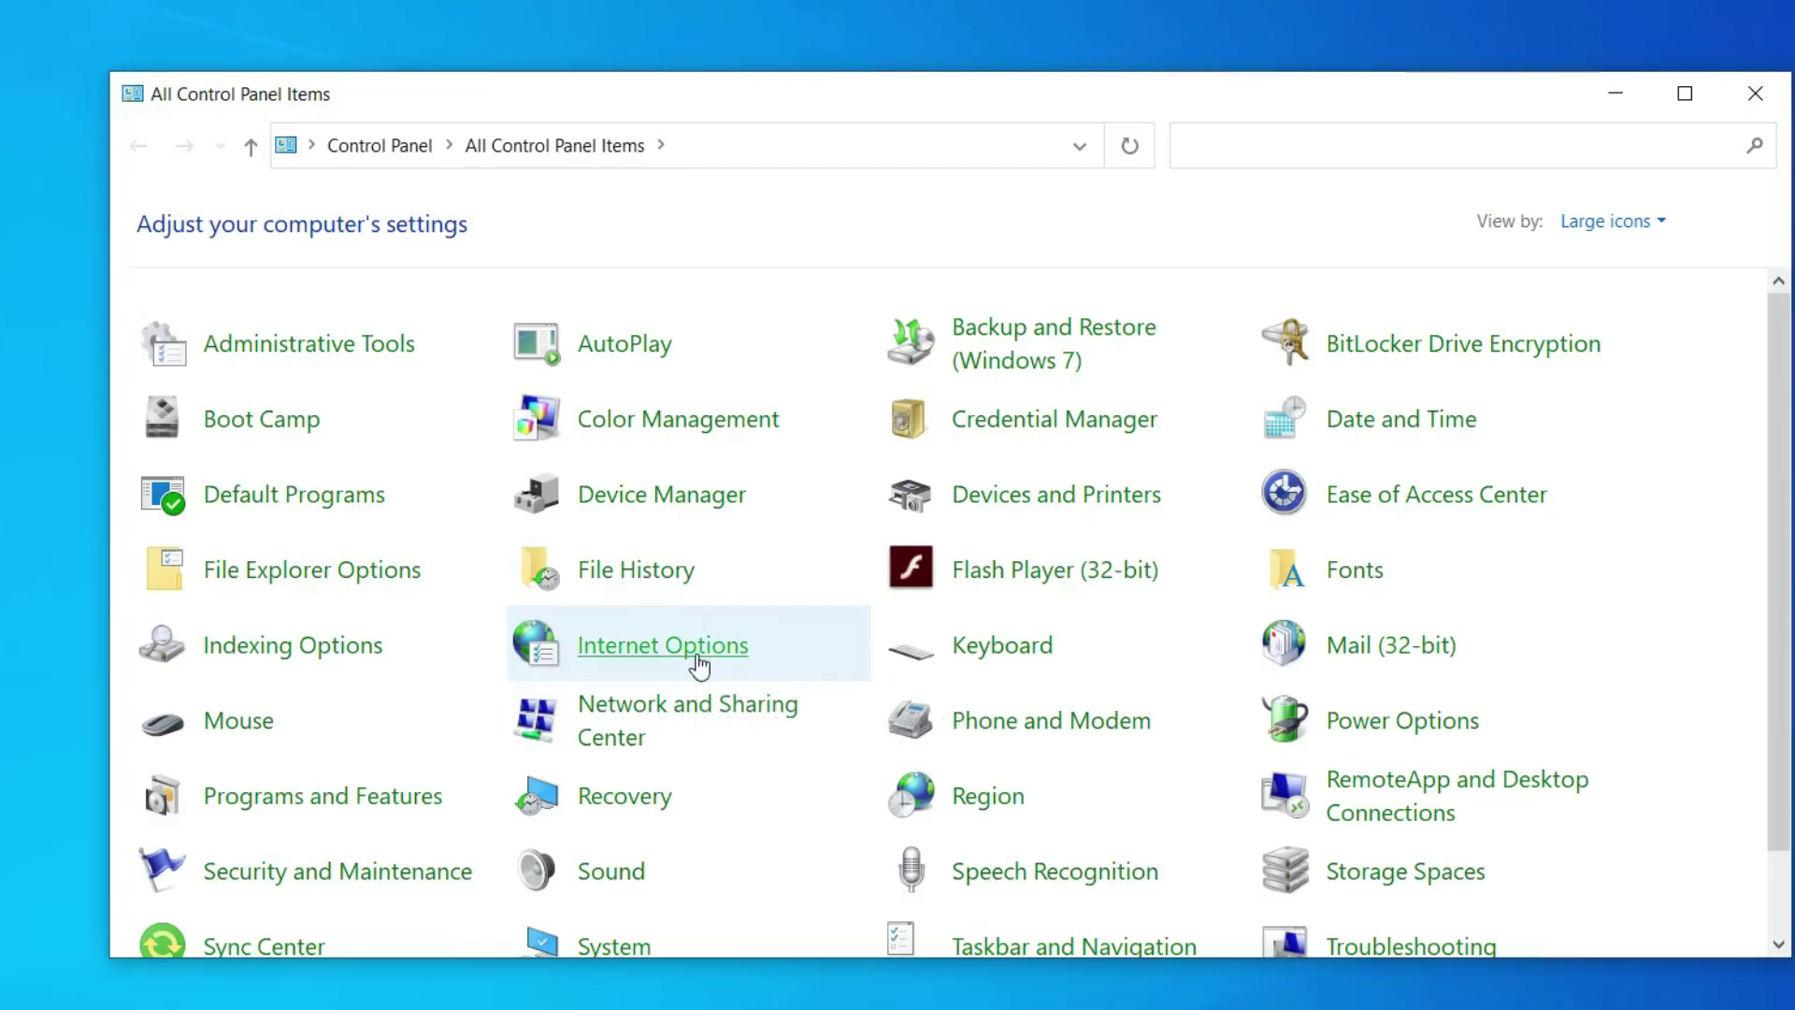
left_click(699, 665)
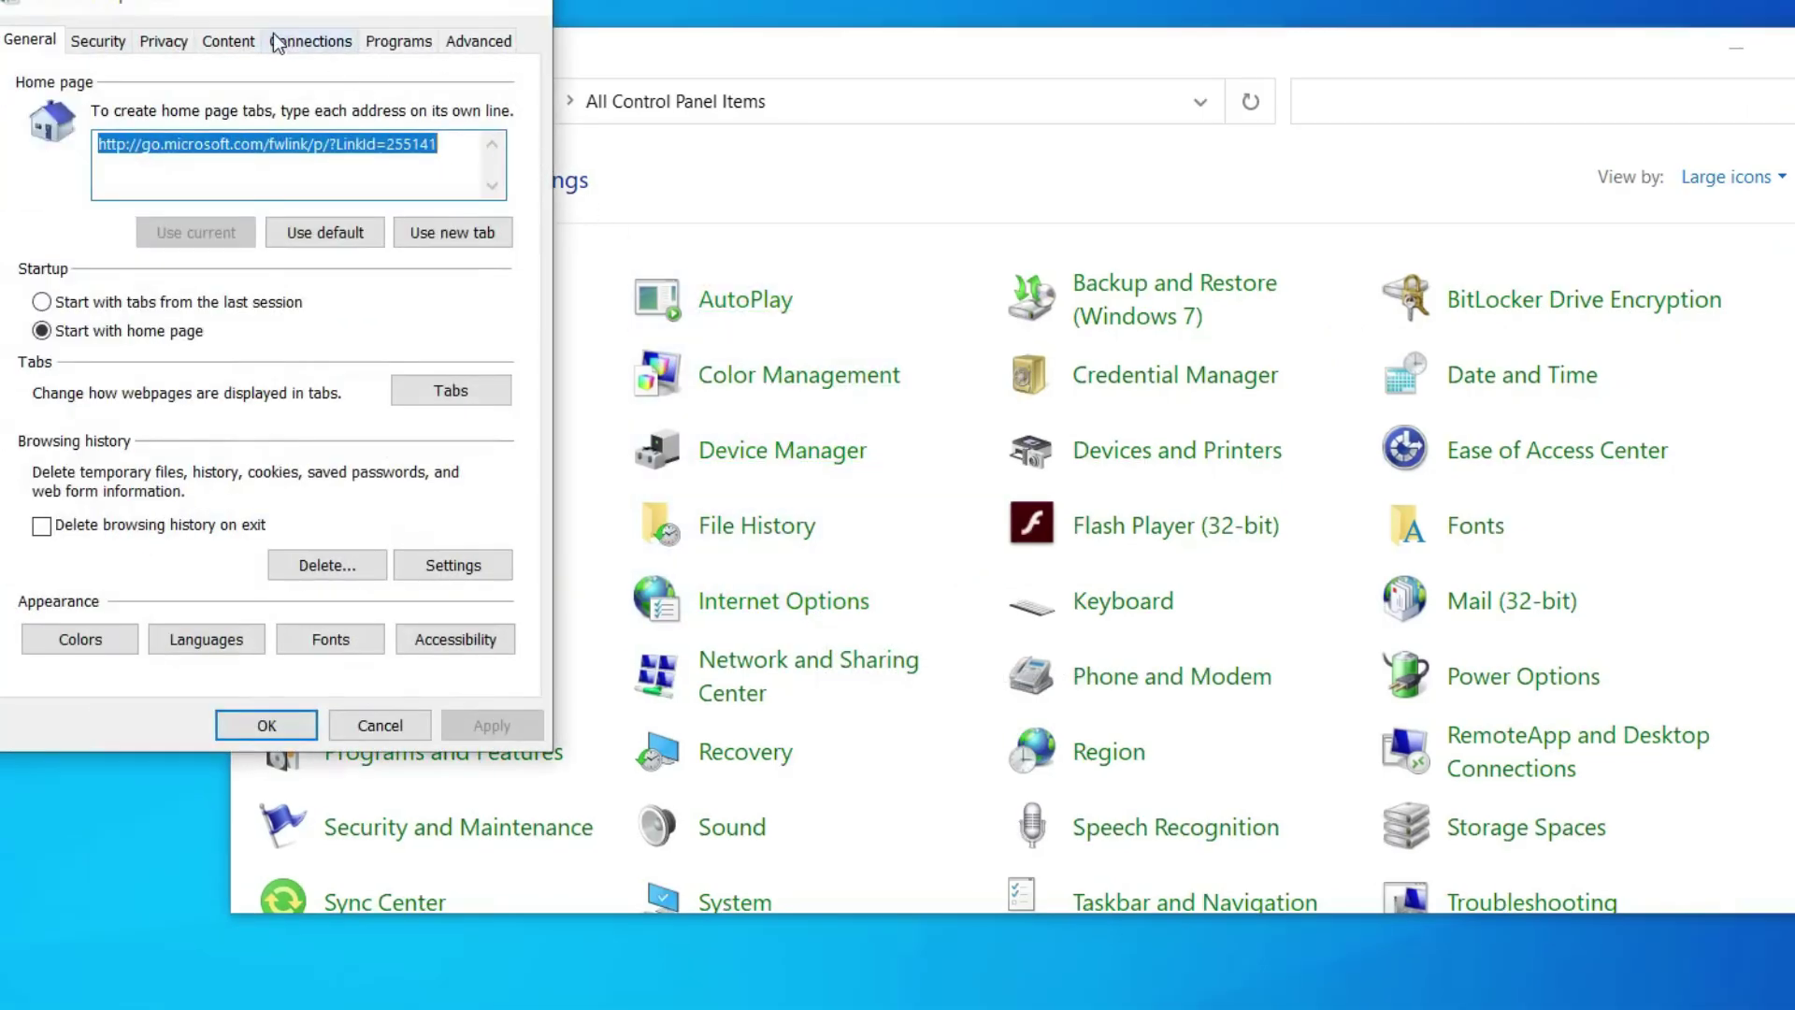
Step: On the Advanced tab, restore advanced settings and reset all Internet Explorer settings
left_click(476, 40)
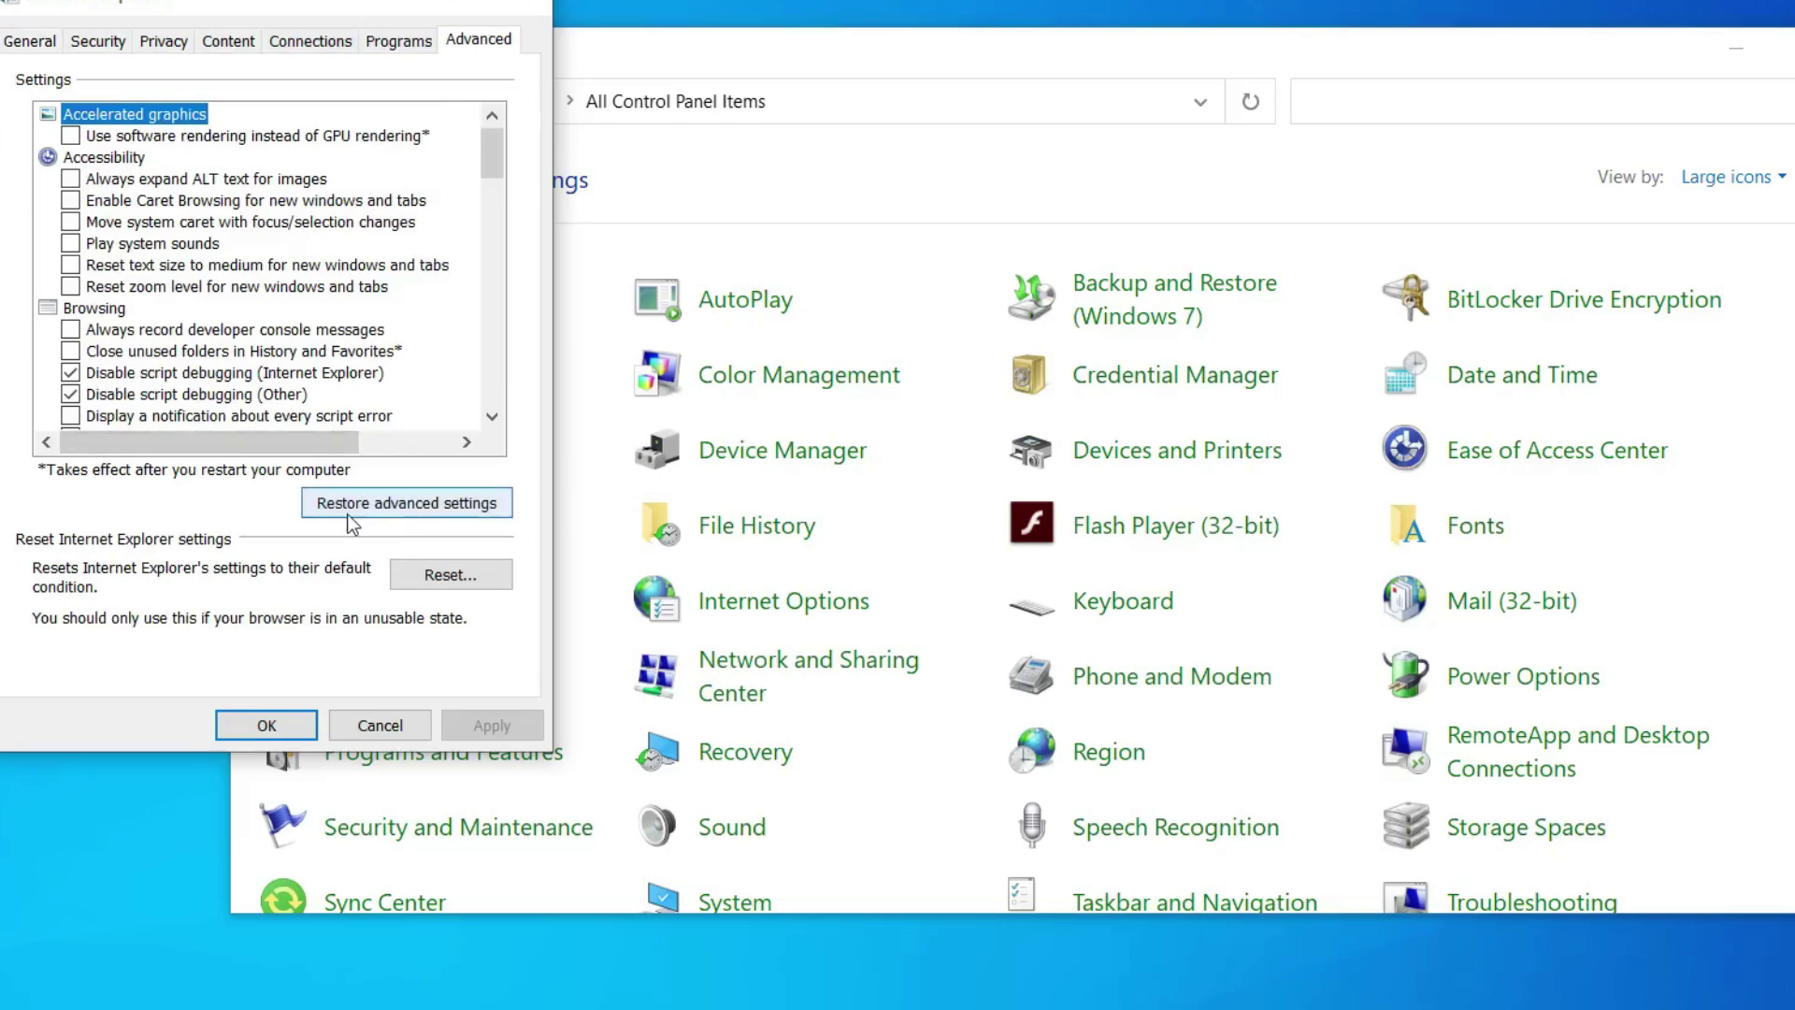
left_click(444, 513)
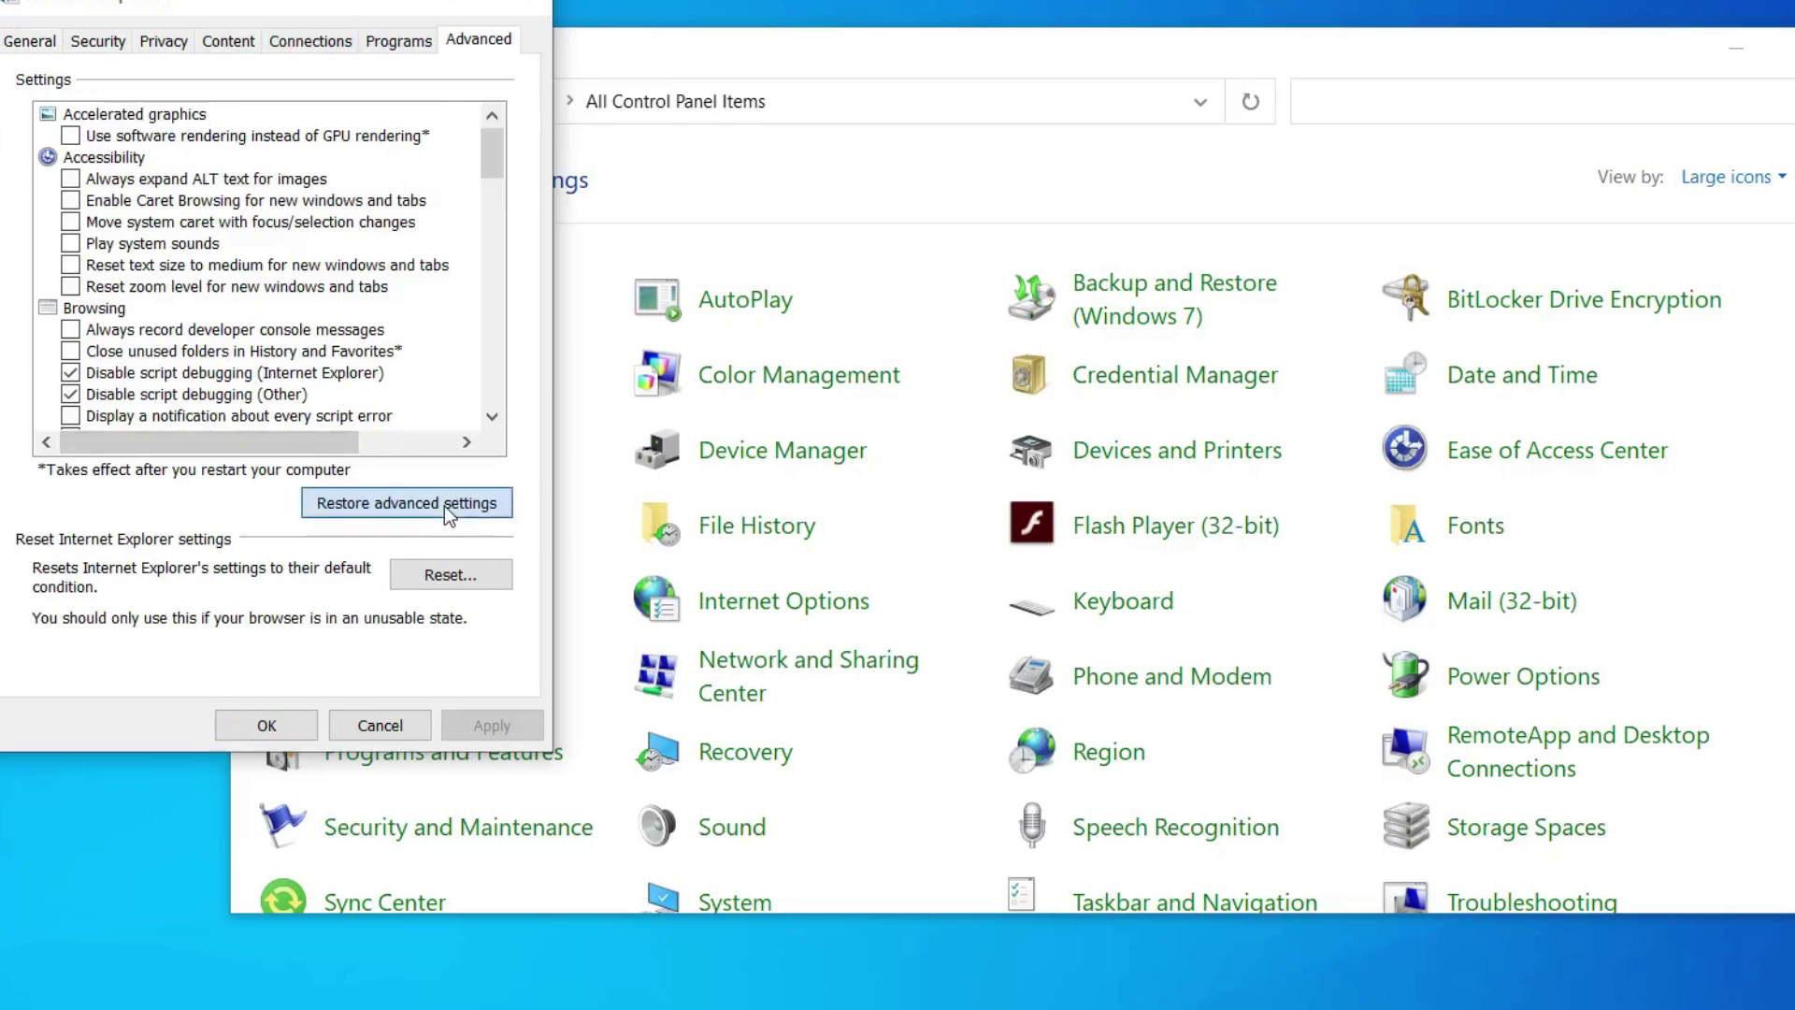
left_click(453, 574)
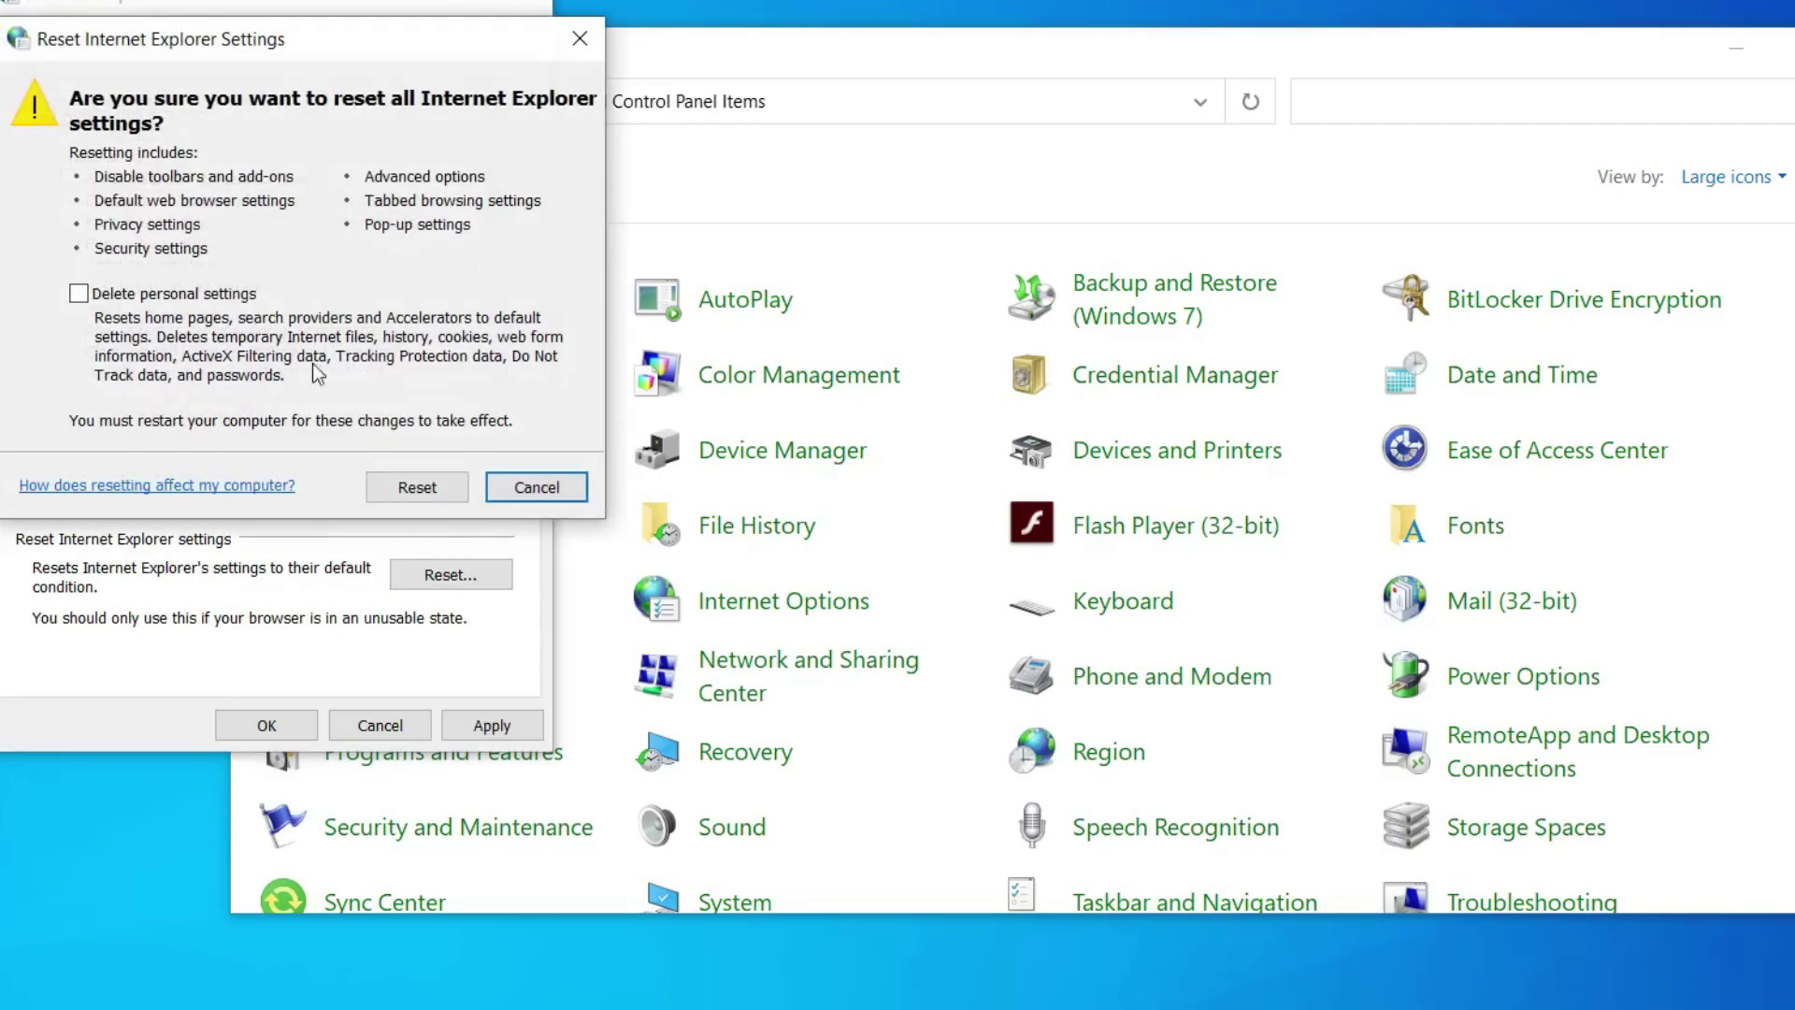
left_click(415, 488)
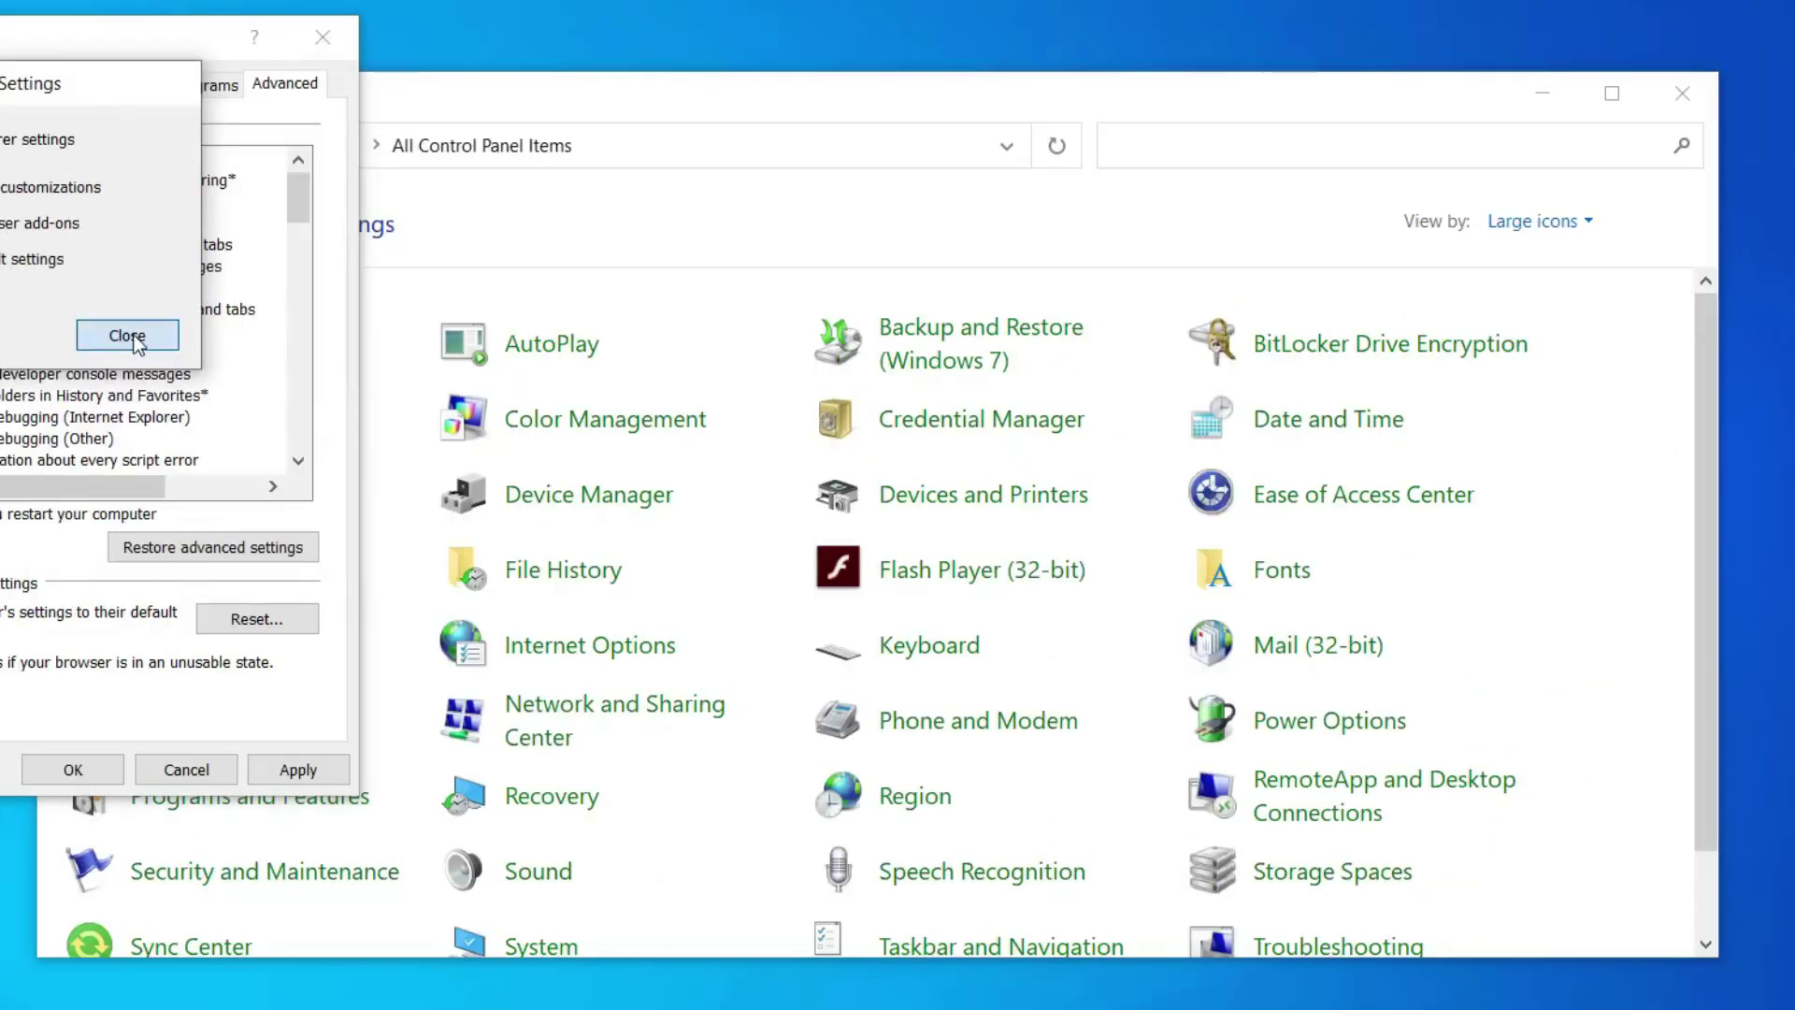
left_click(127, 334)
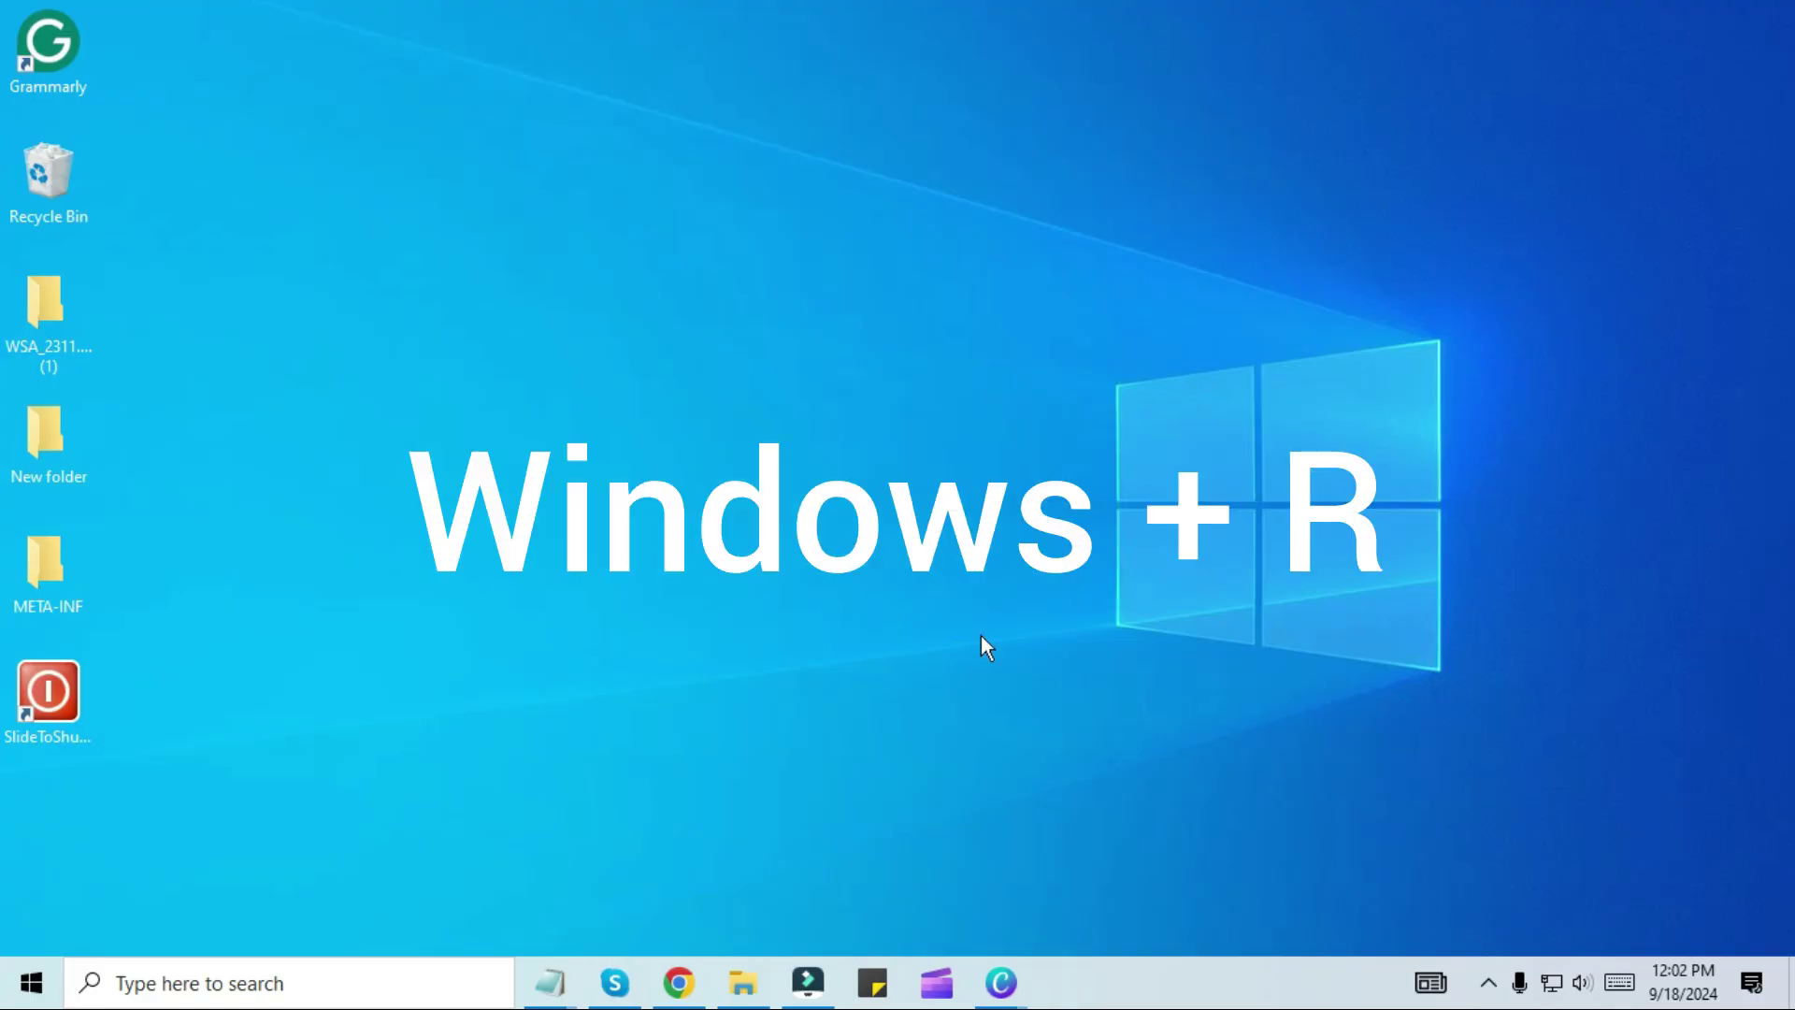
Step: Launch services.msc and select the WLAN AutoConfig service
key("super+r")
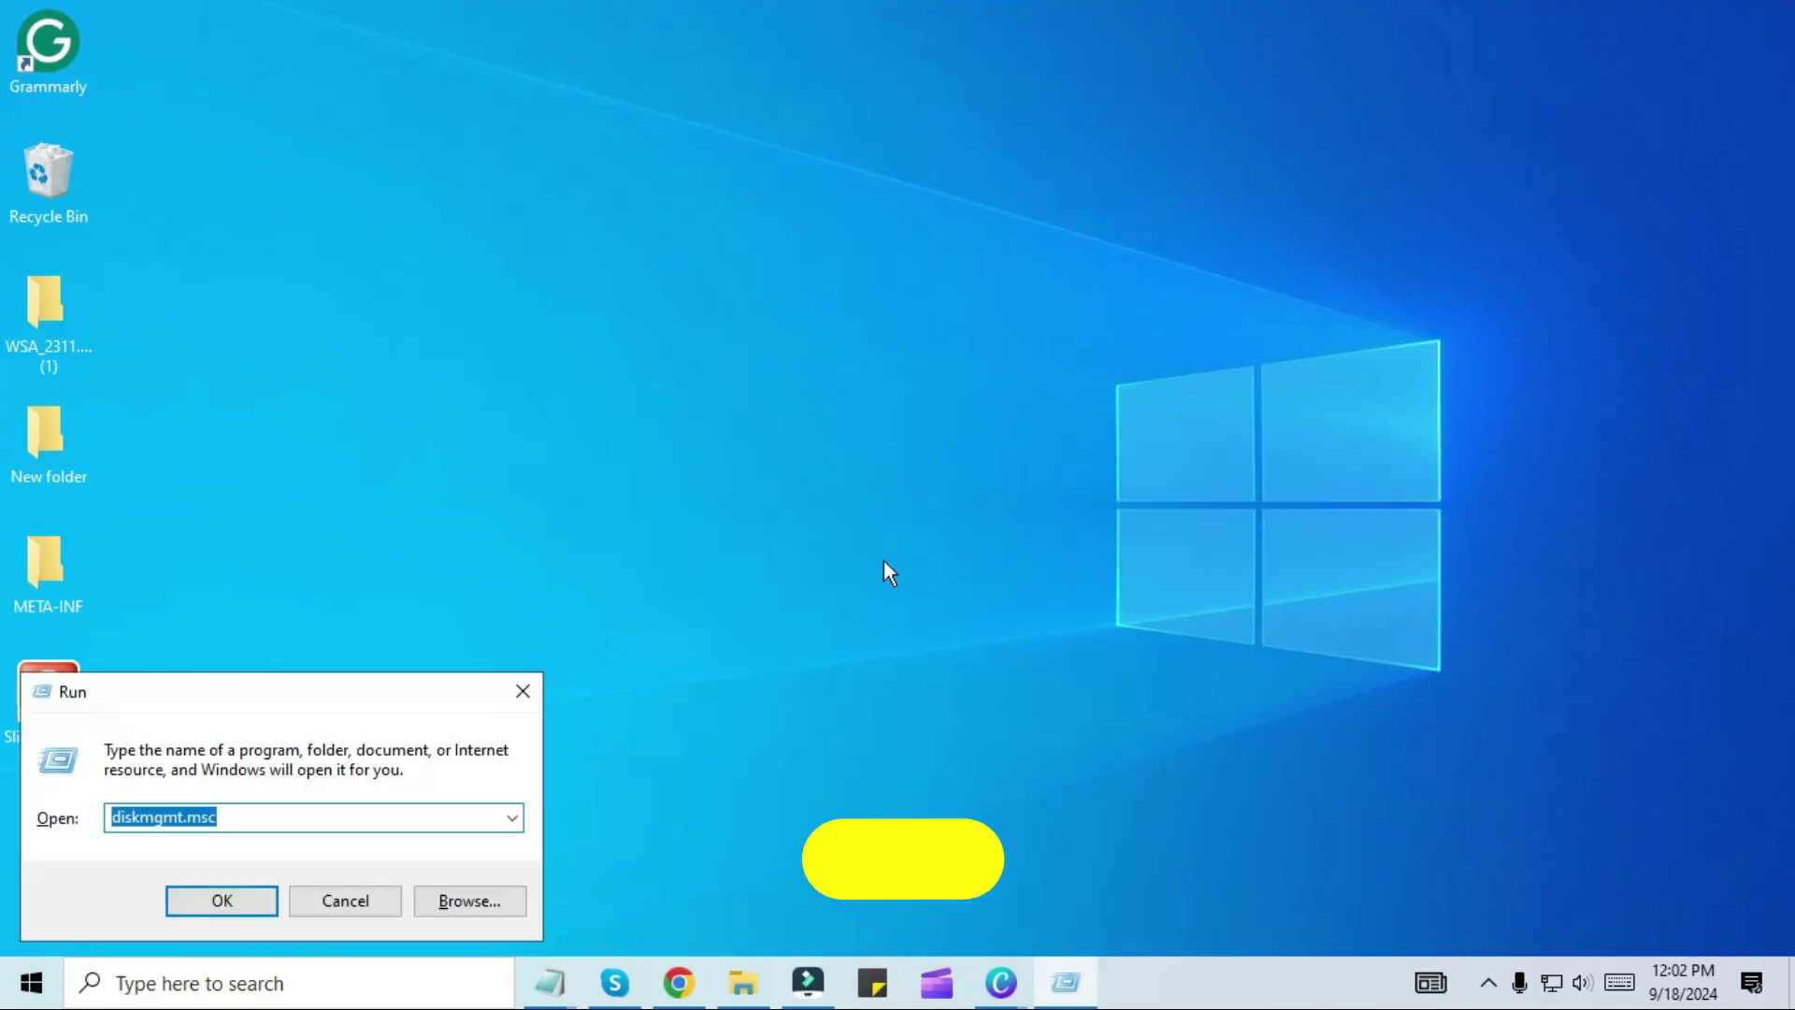
type("services.msc")
left_click(231, 900)
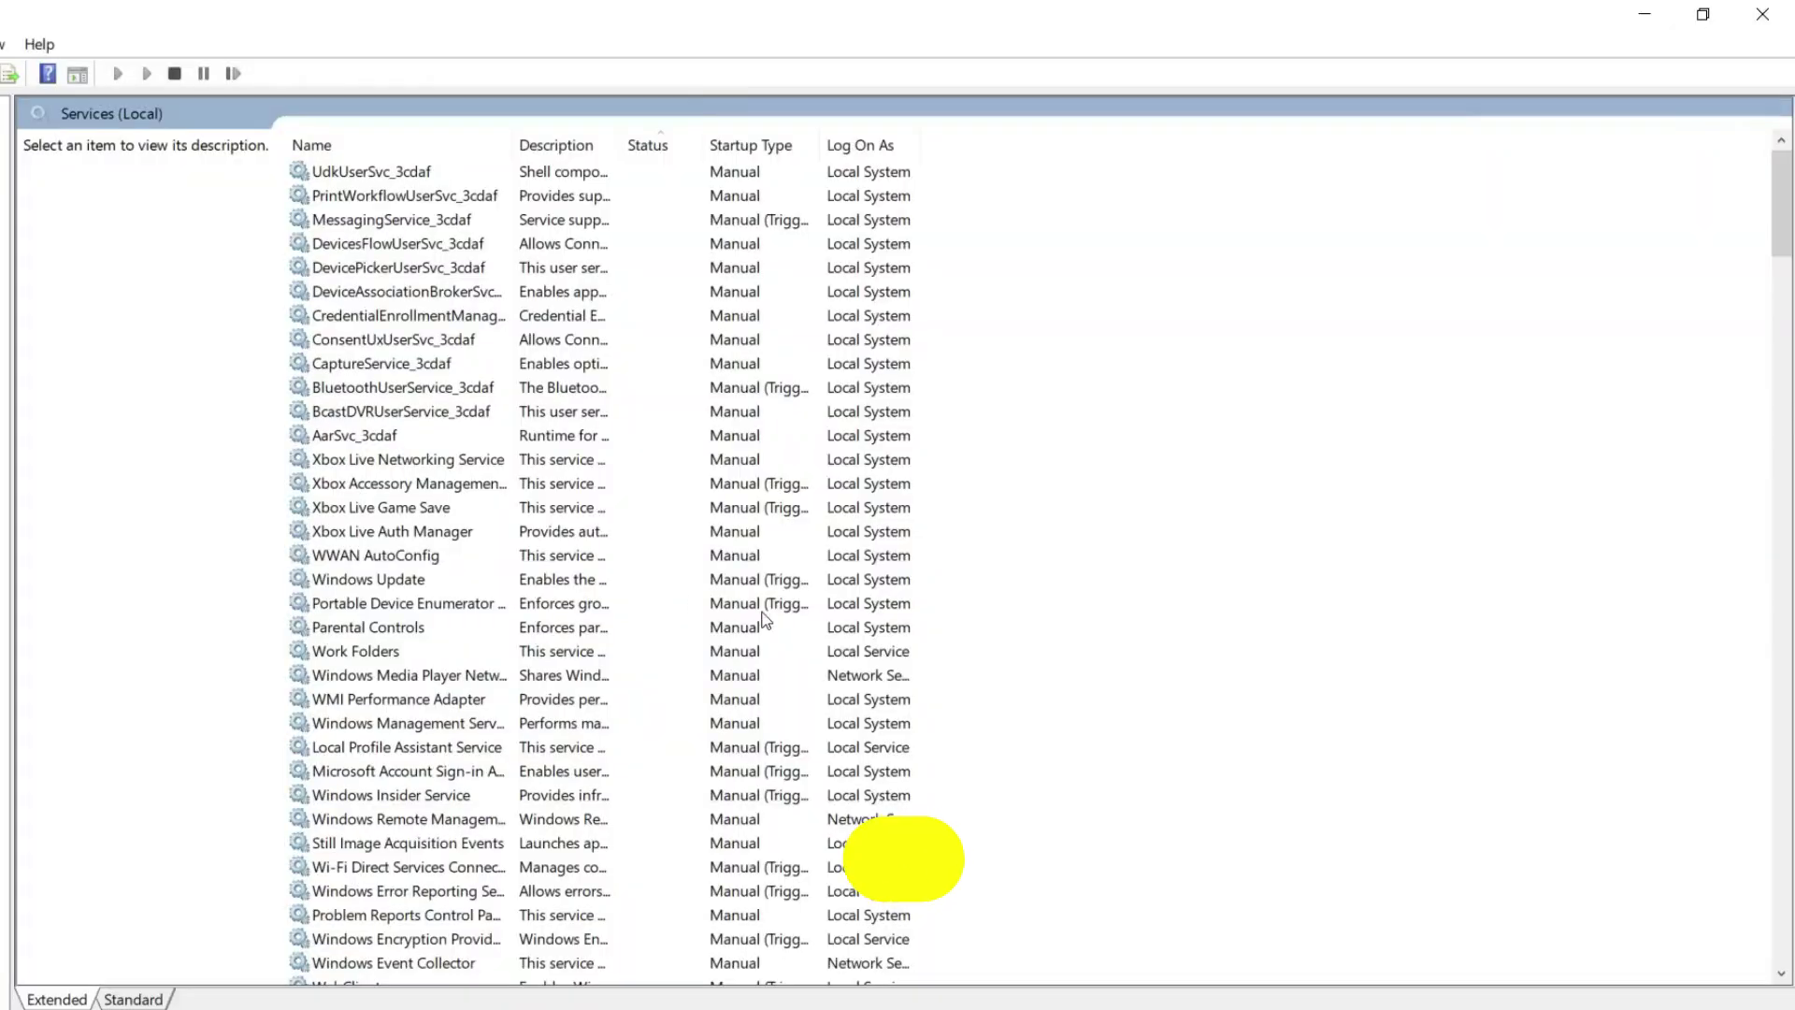
scroll(772, 606, "down", 20)
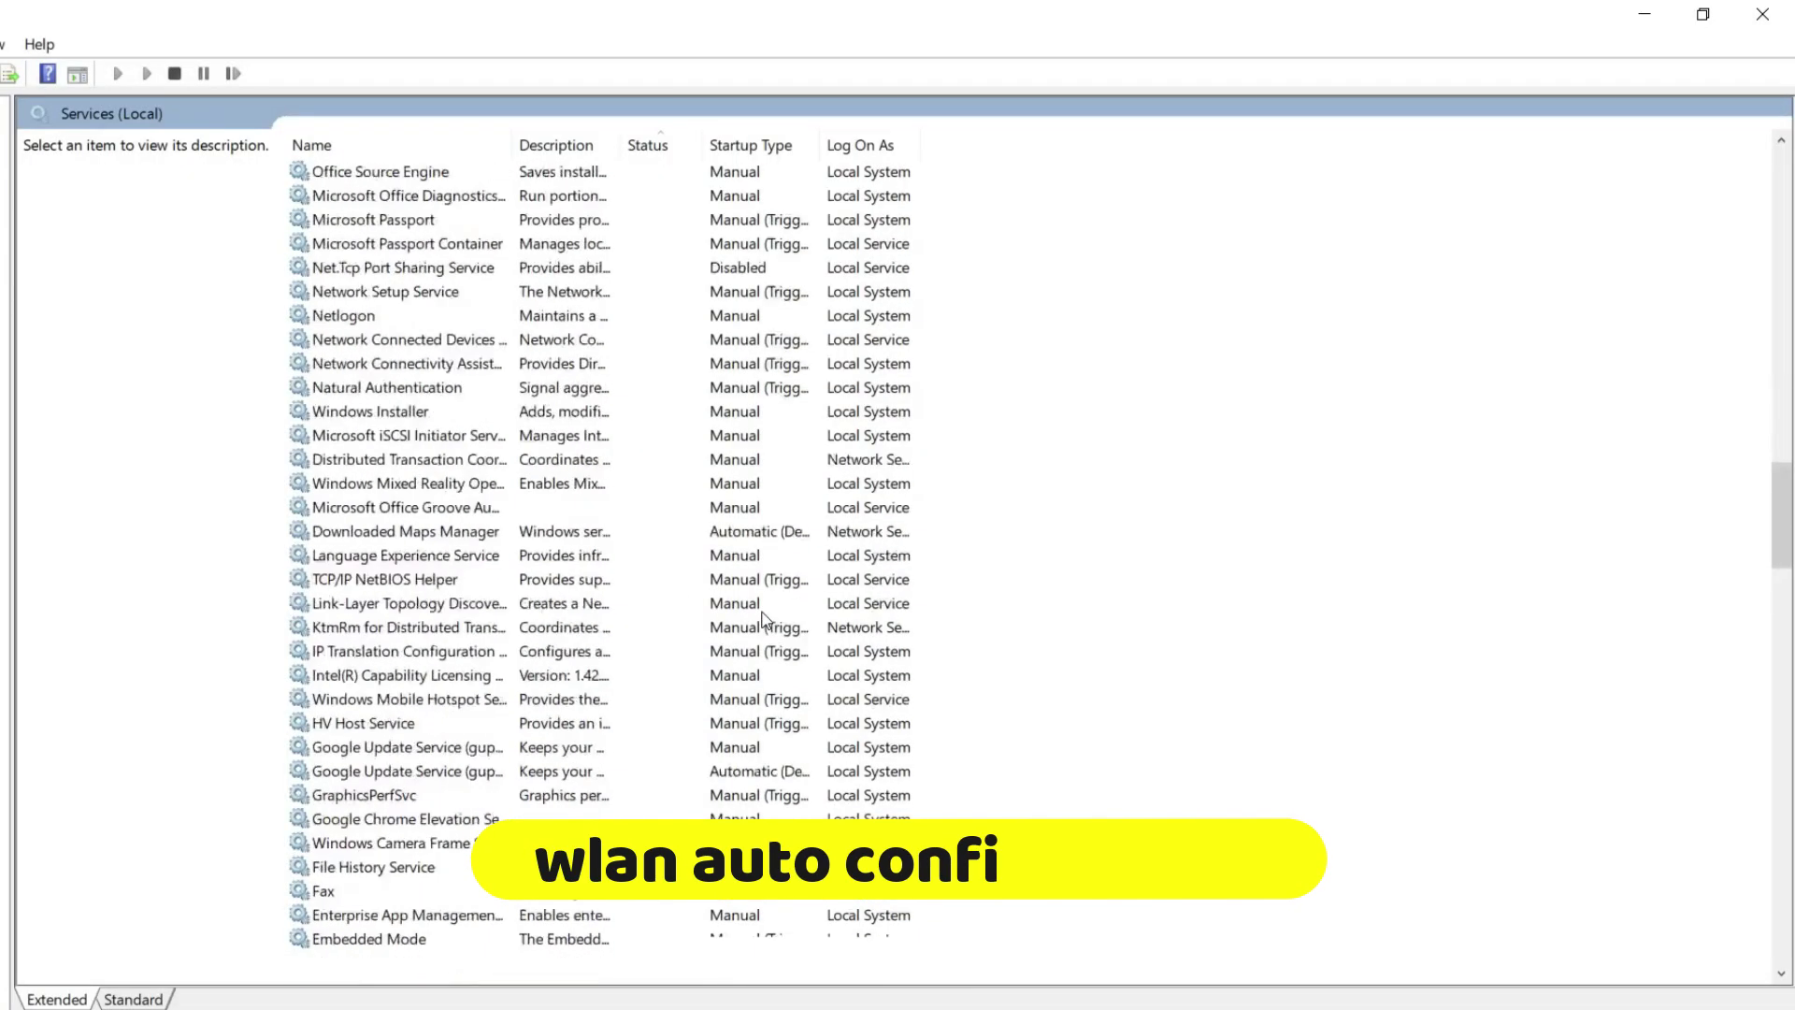
scroll(772, 605, "down", 10)
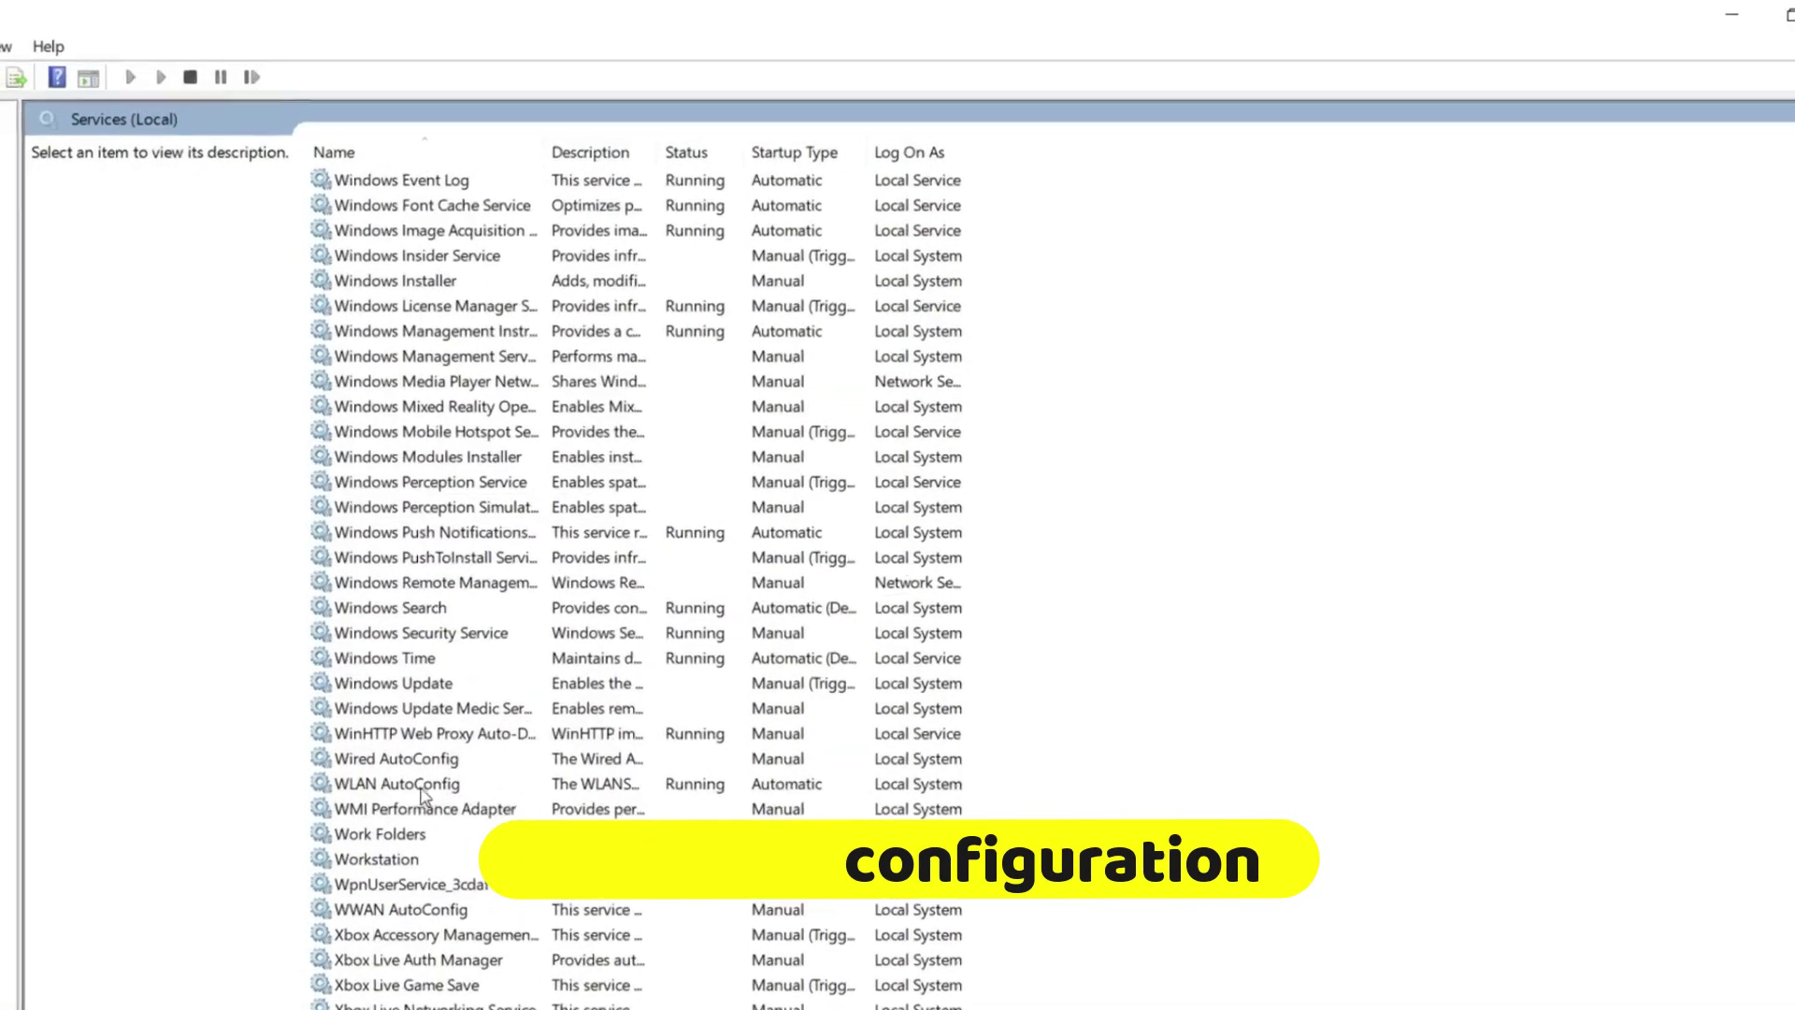
left_click(514, 736)
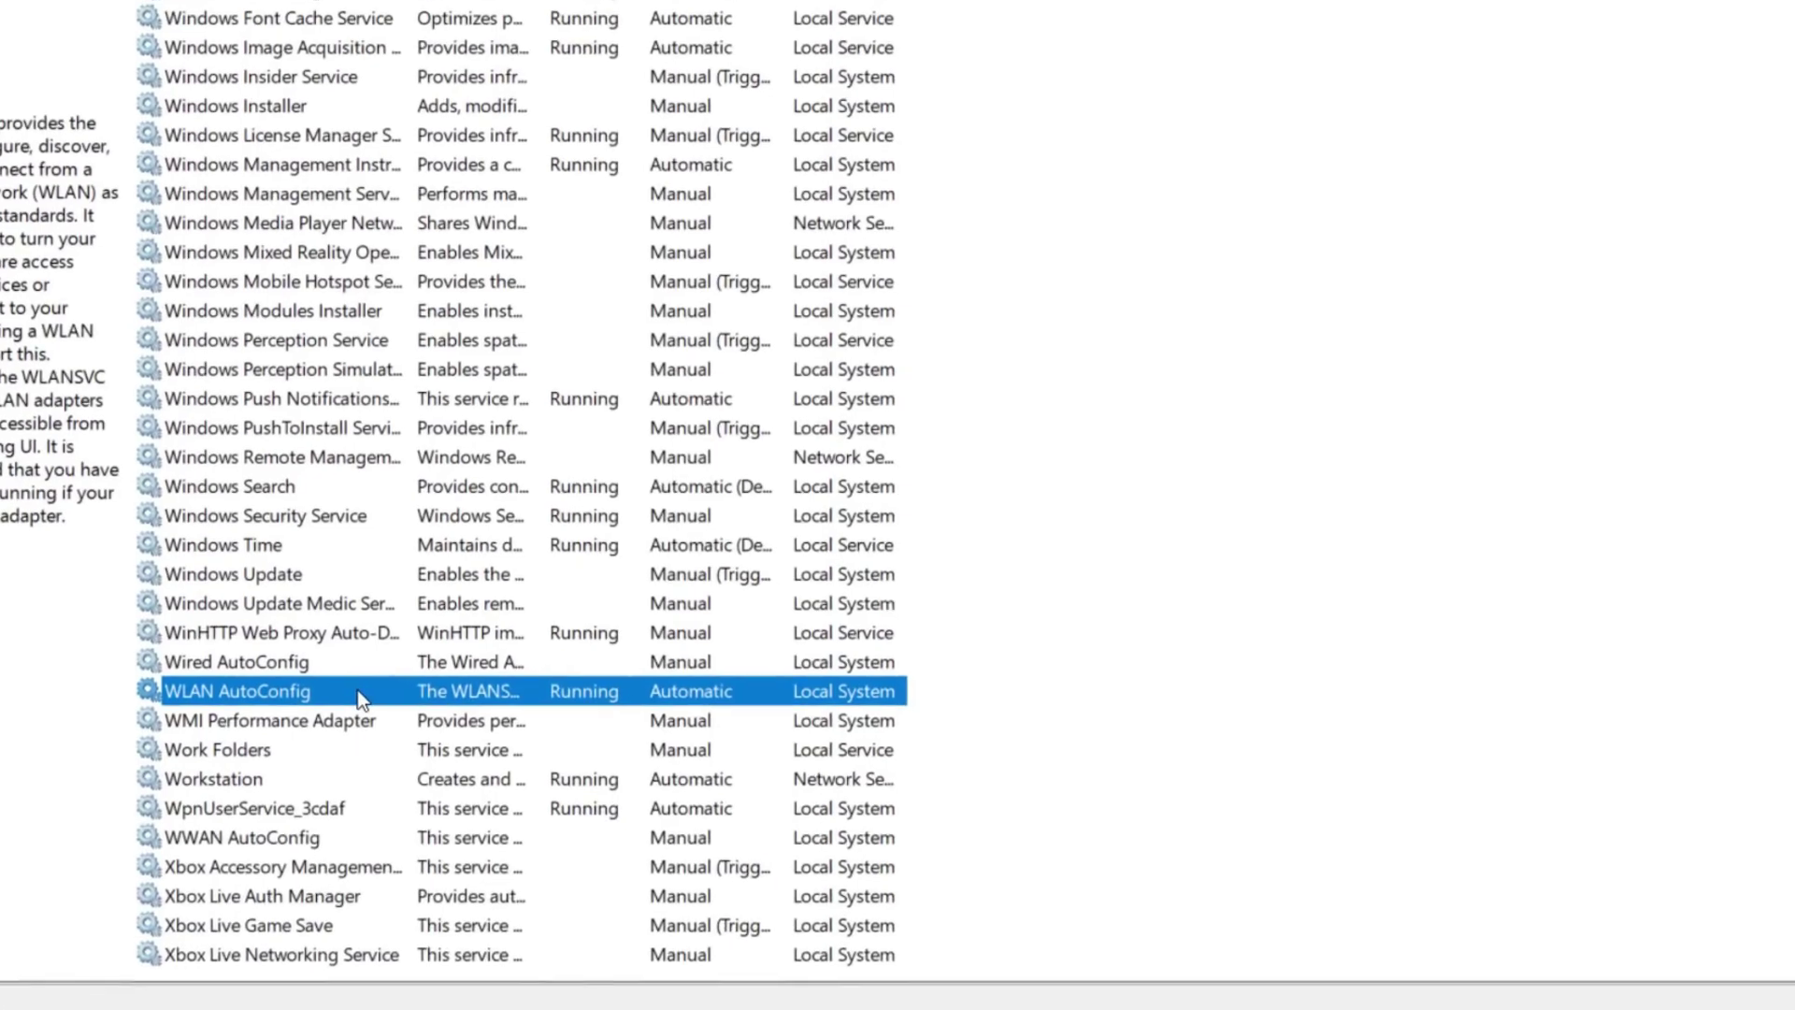
Step: Set WLAN AutoConfig's startup type to Automatic and apply it
right_click(358, 692)
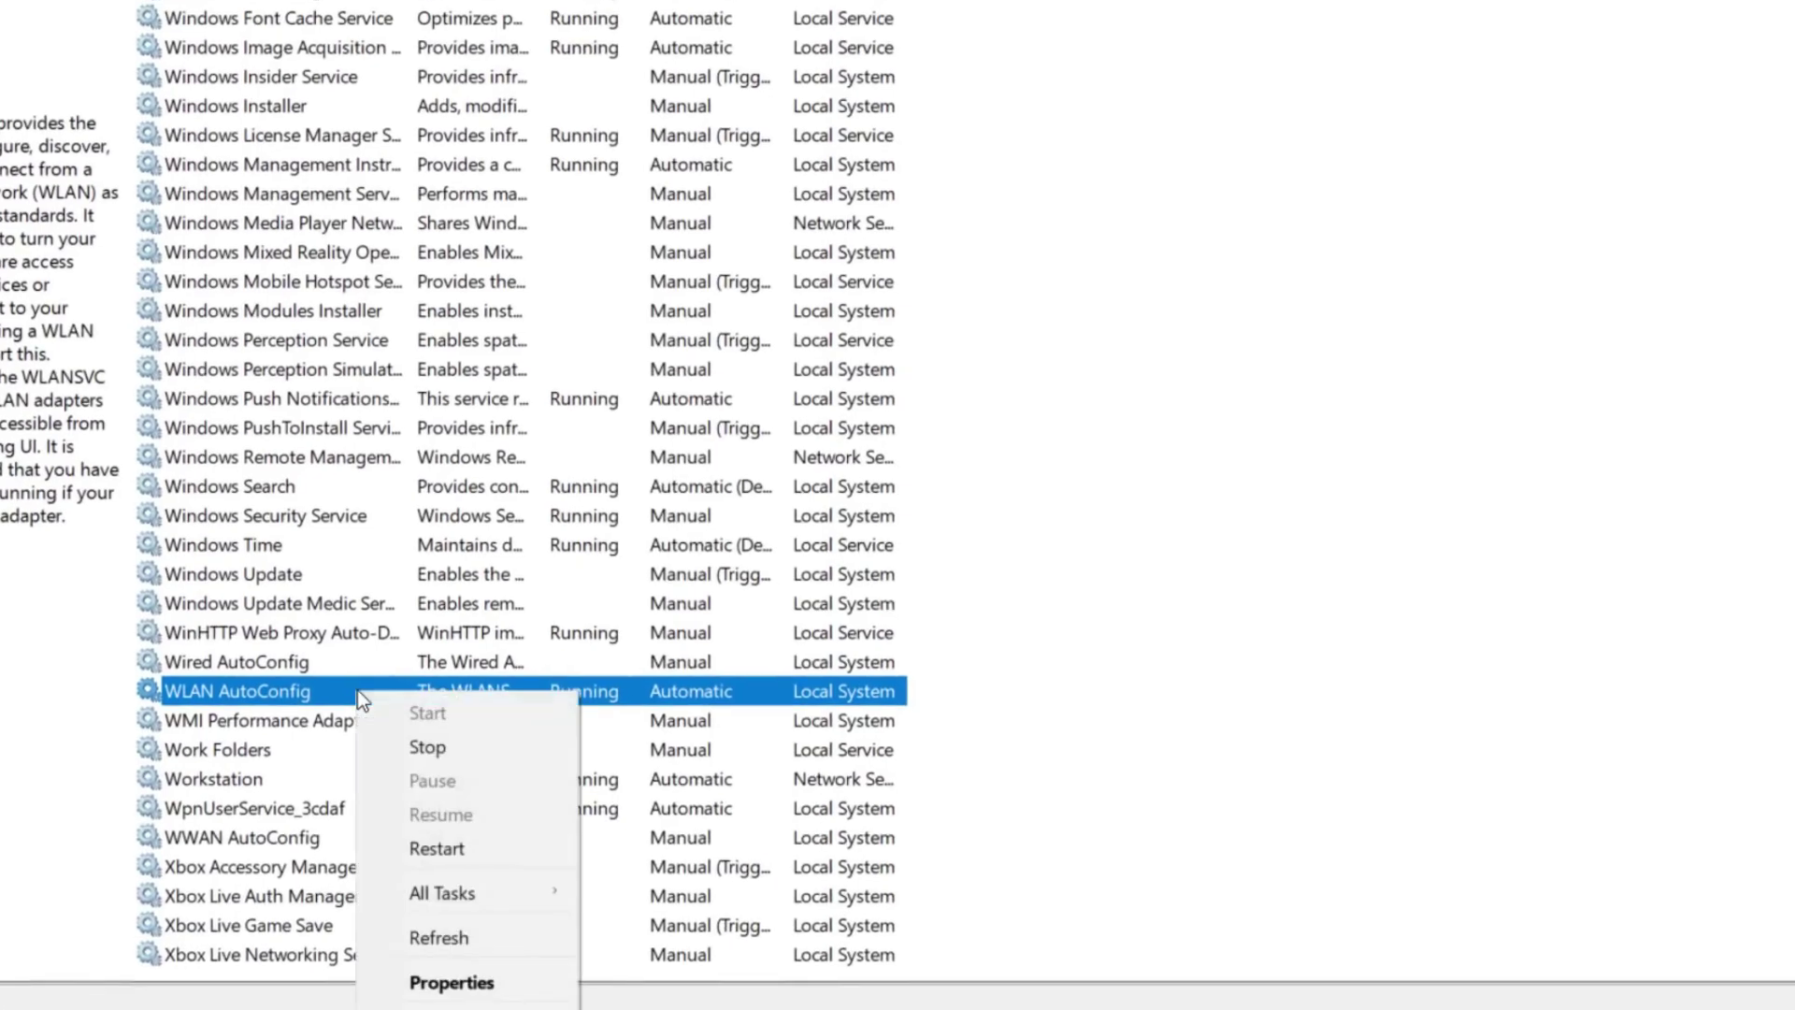
left_click(487, 985)
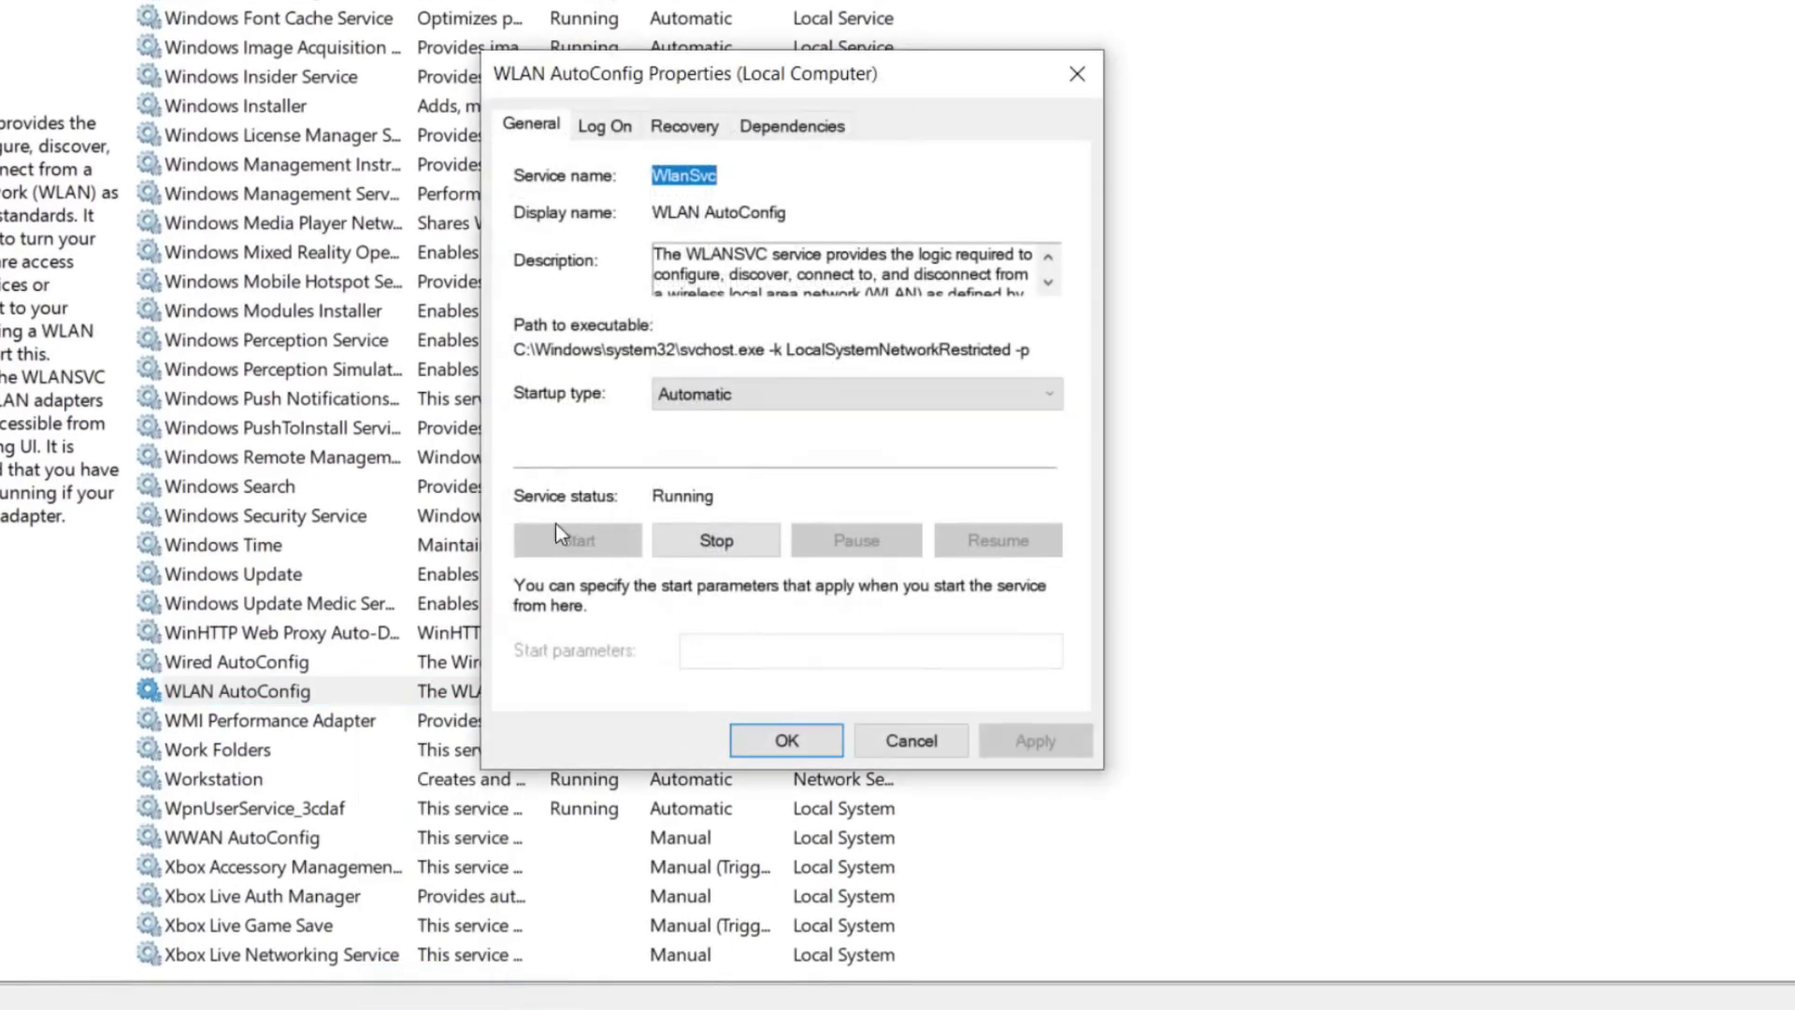
left_click(793, 390)
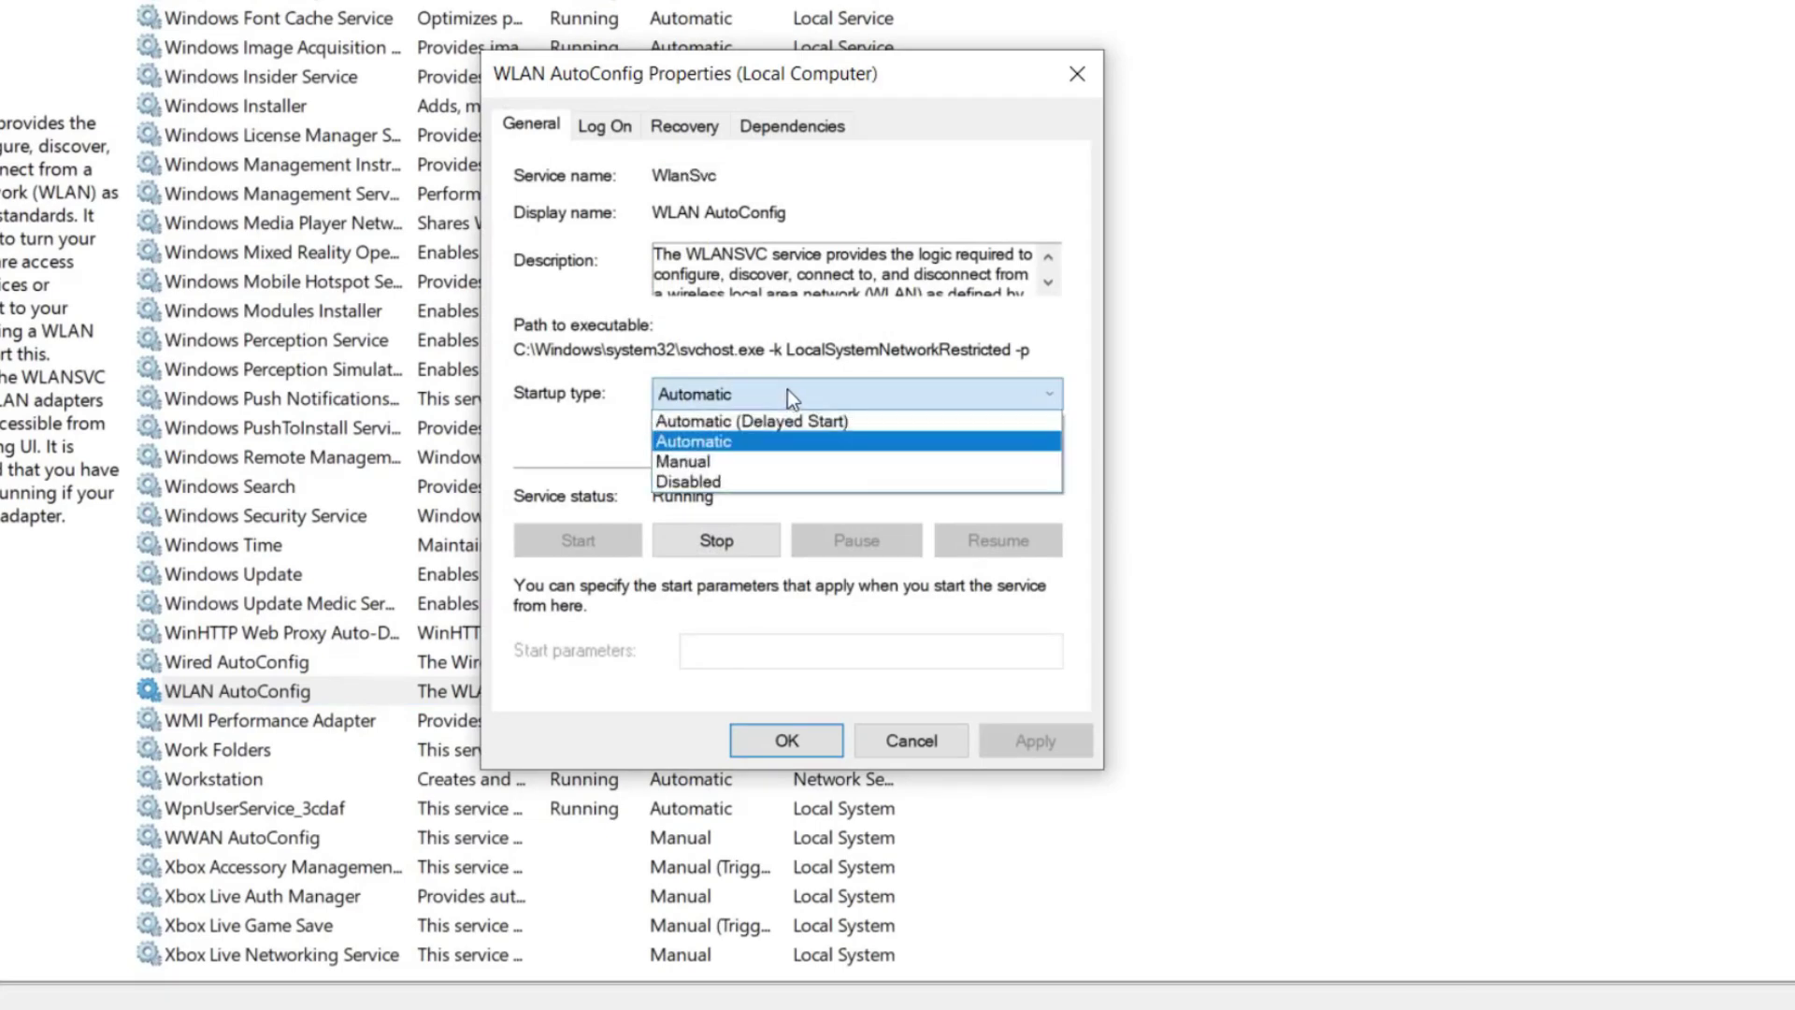
left_click(801, 447)
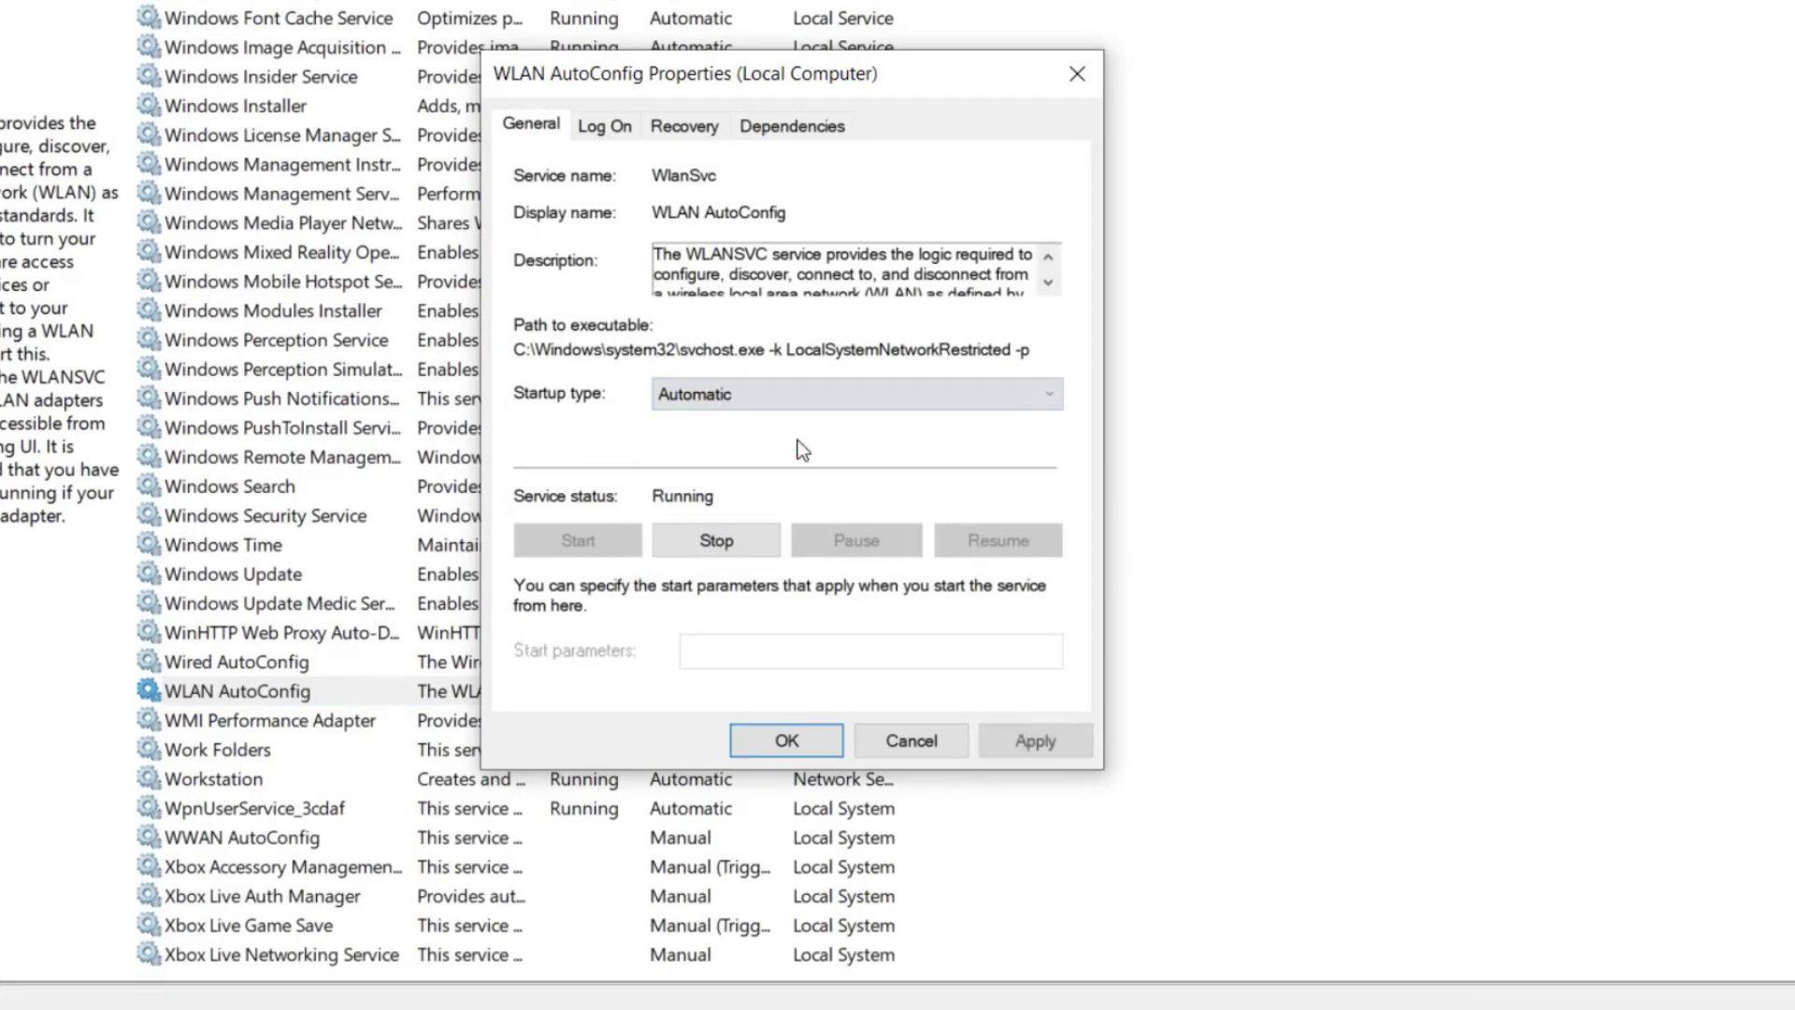
left_click(1039, 742)
left_click(819, 743)
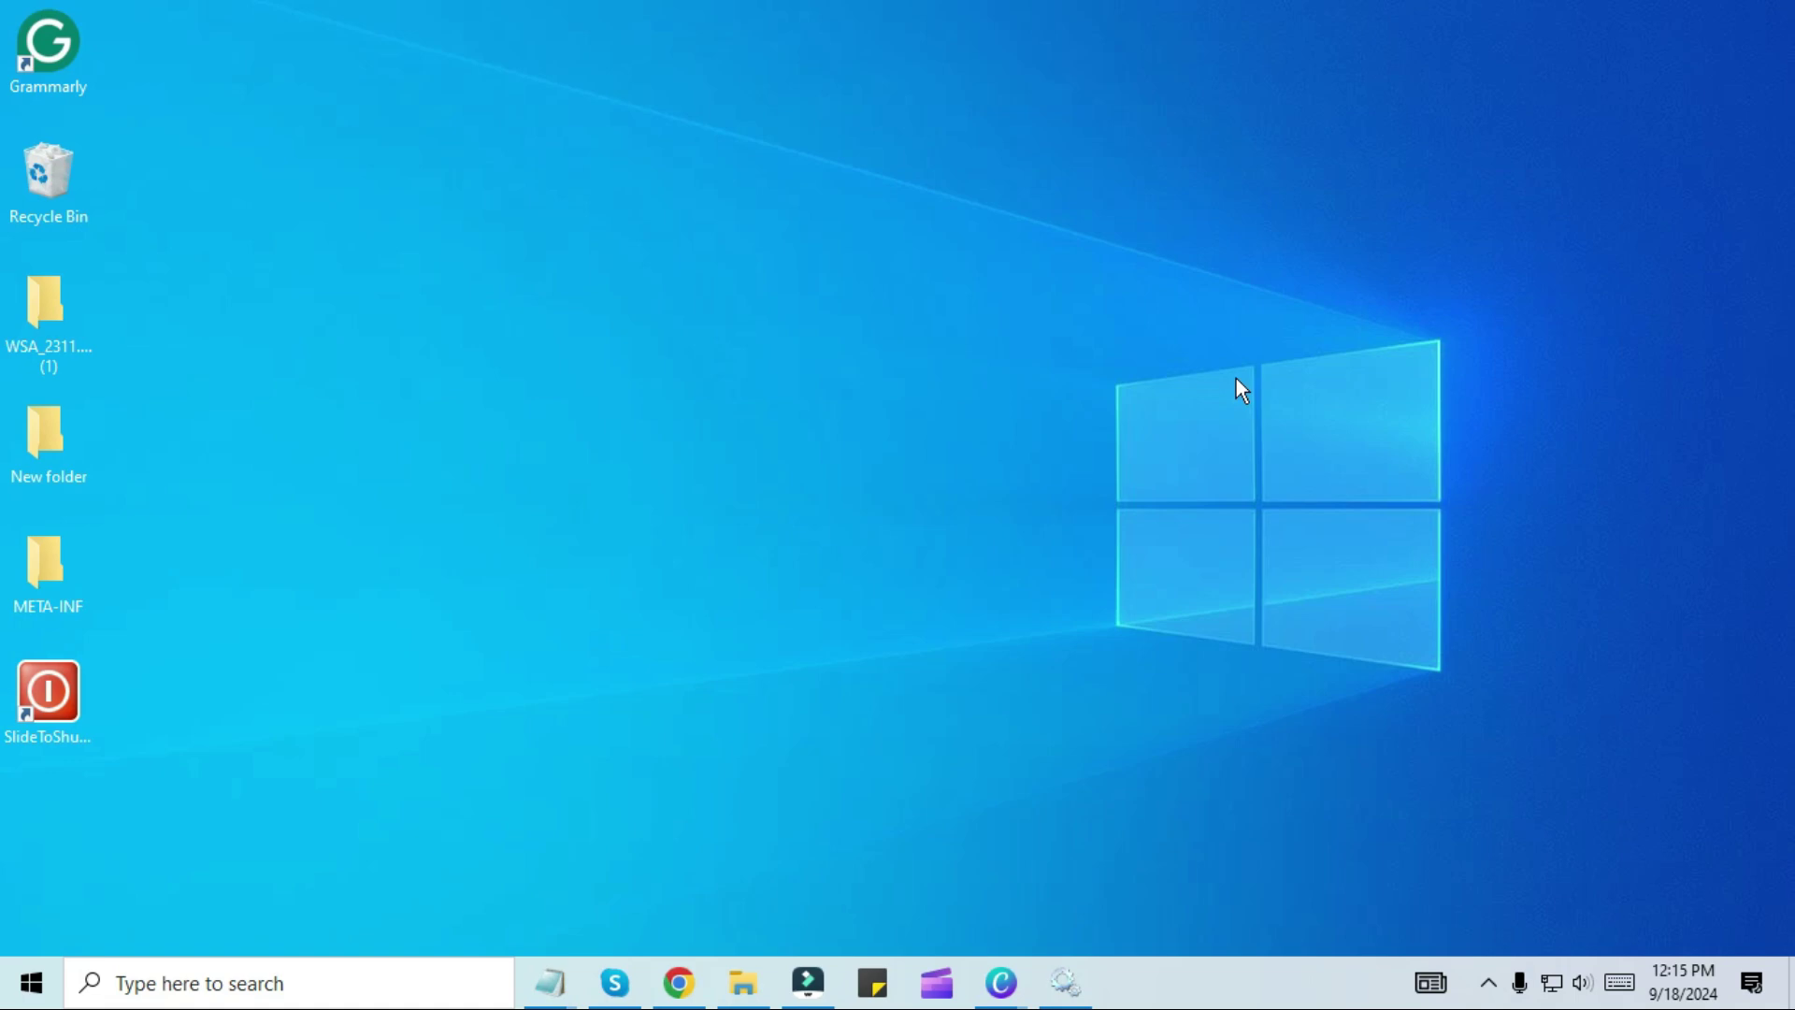
Step: Open the Network Connections adapter list from Settings' Network & Internet
left_click(163, 981)
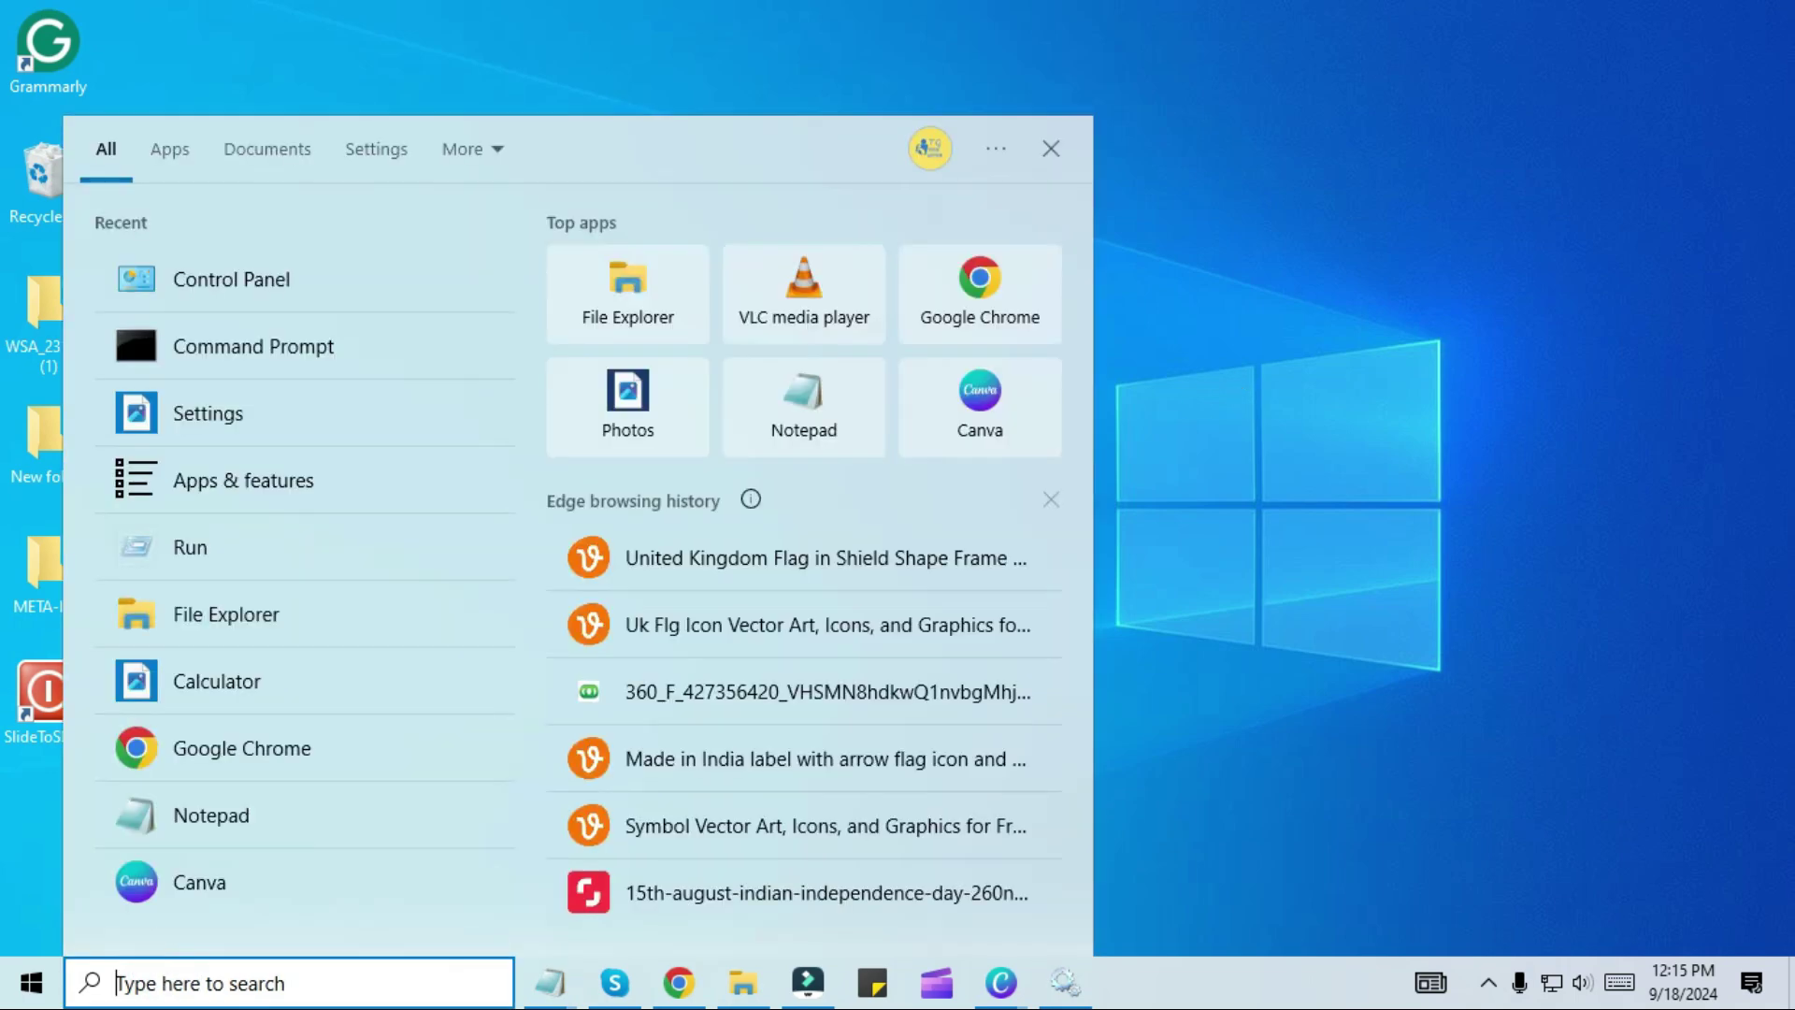
type("settings")
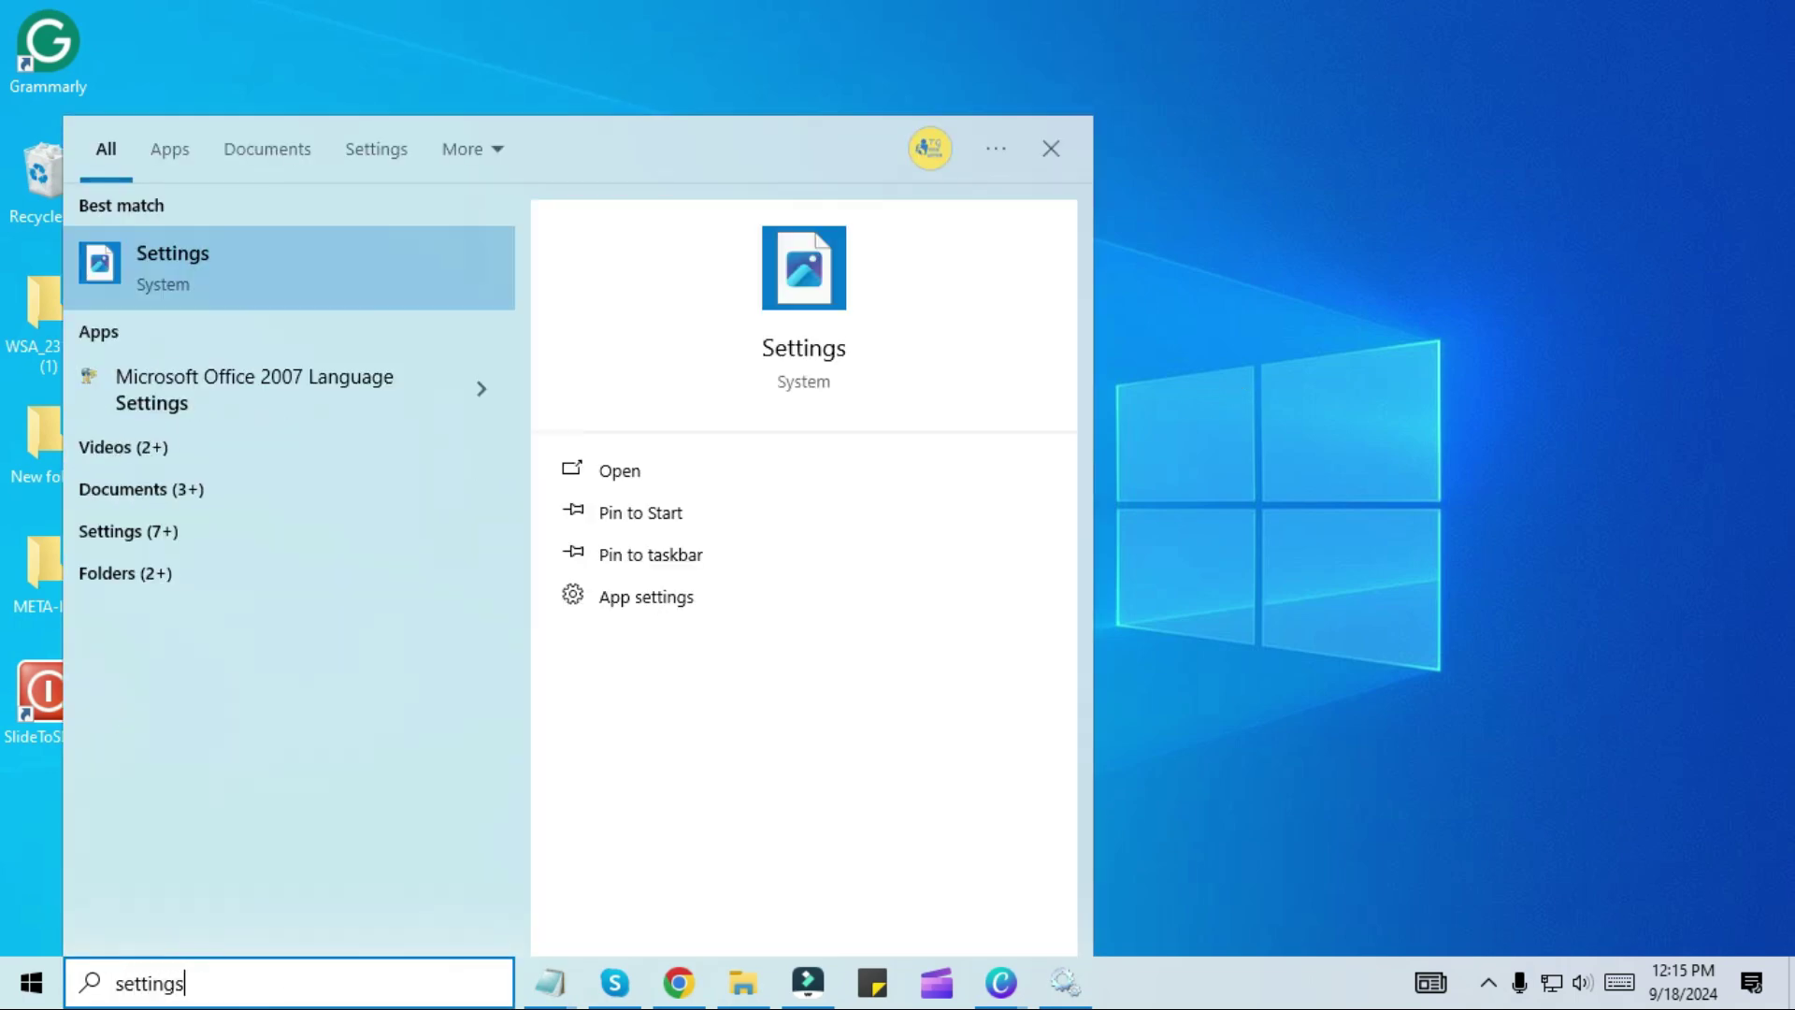
left_click(234, 267)
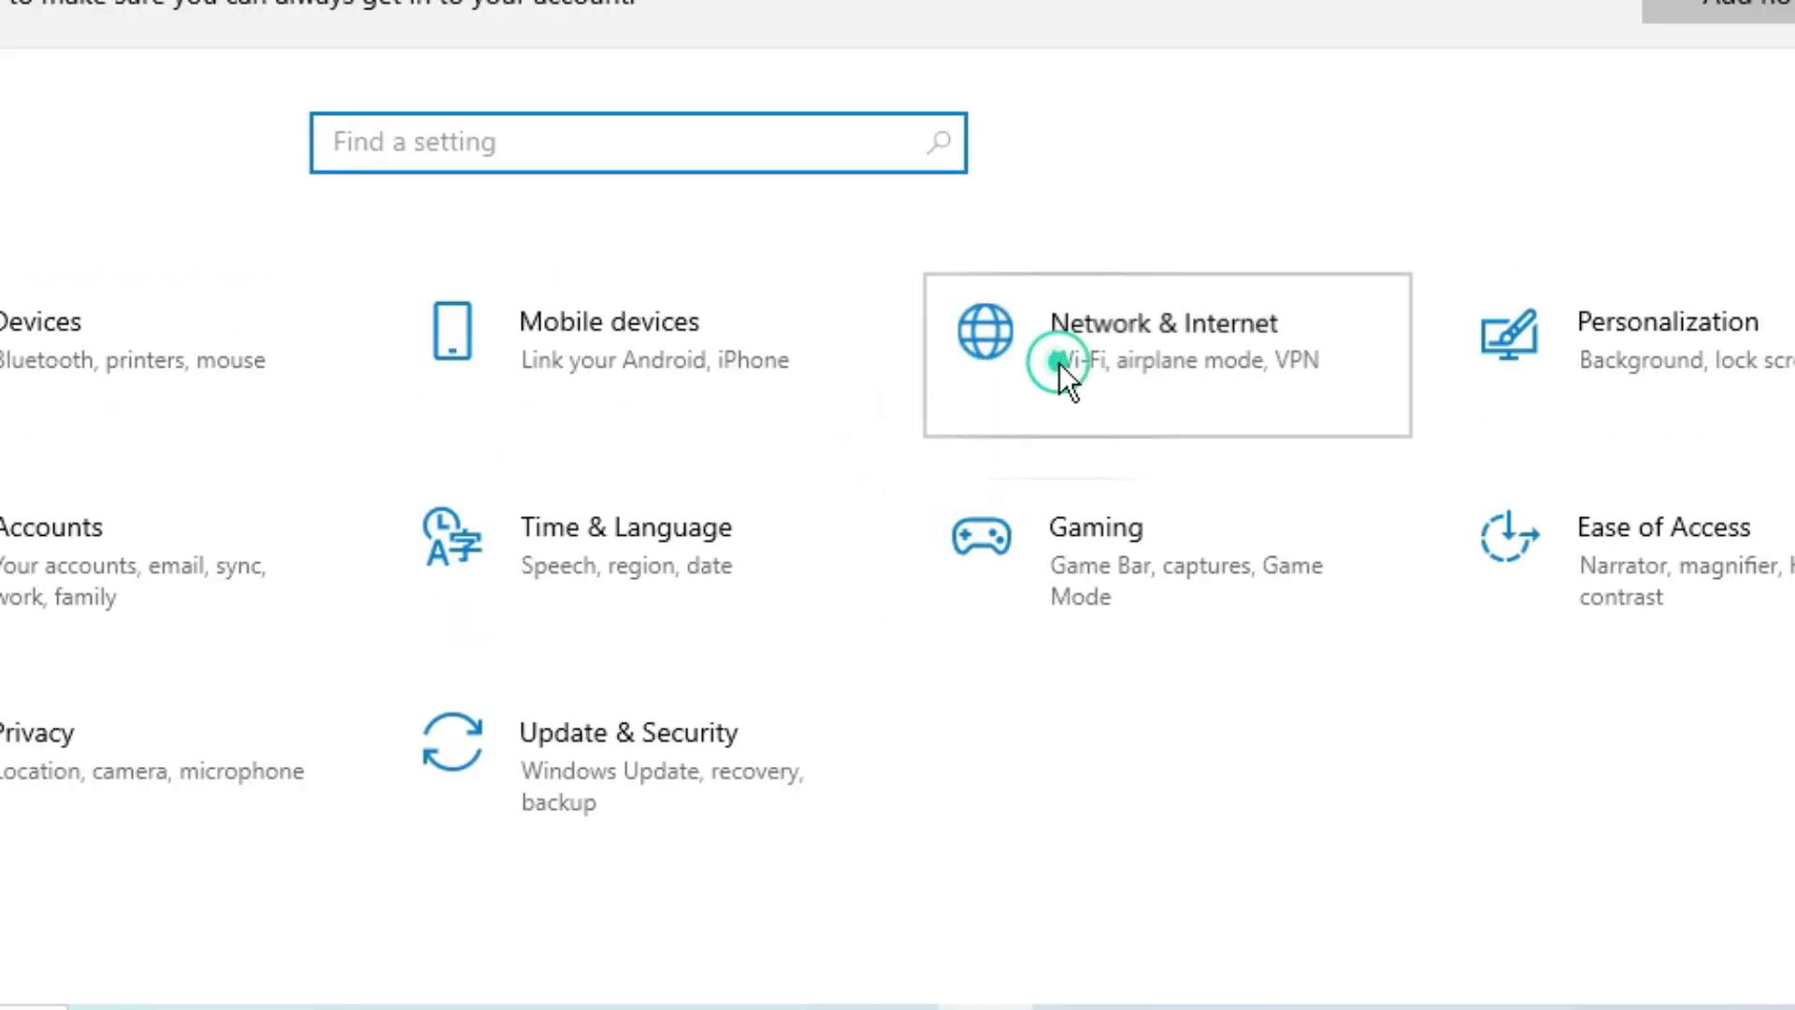
left_click(1058, 364)
left_click(772, 809)
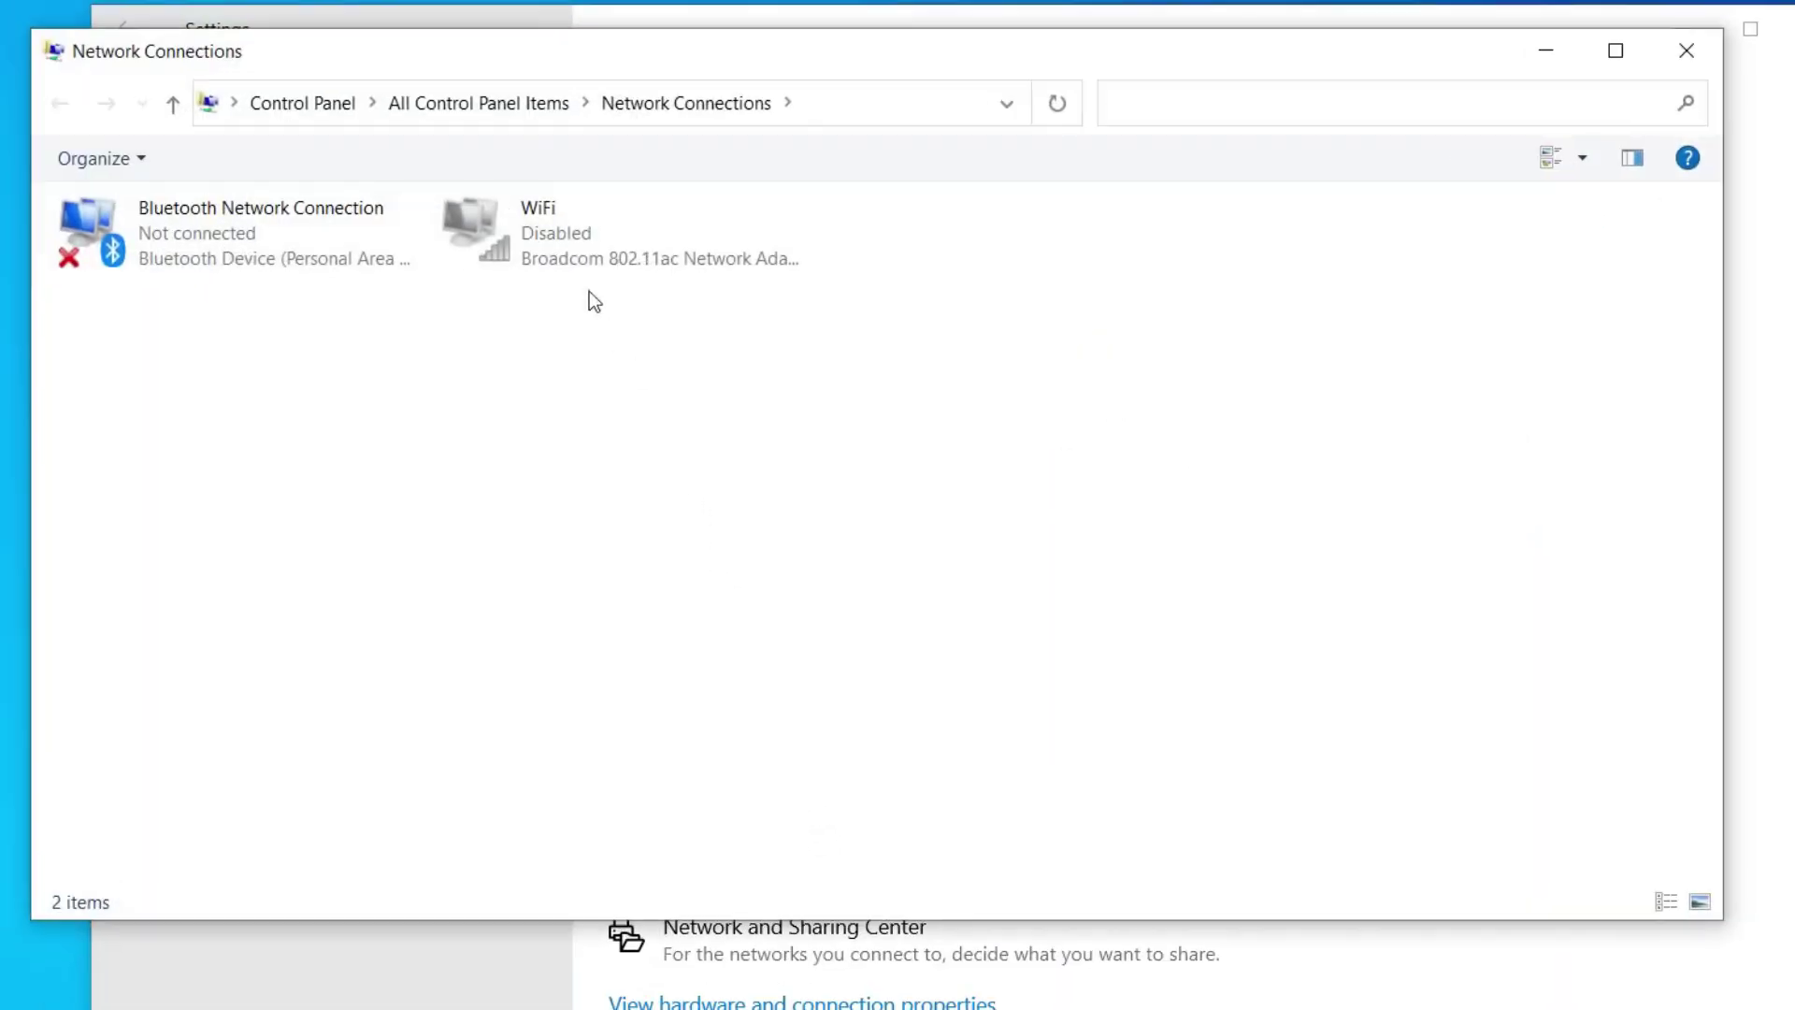
Step: Enable the disabled WiFi connection
left_click(581, 240)
right_click(582, 236)
left_click(656, 259)
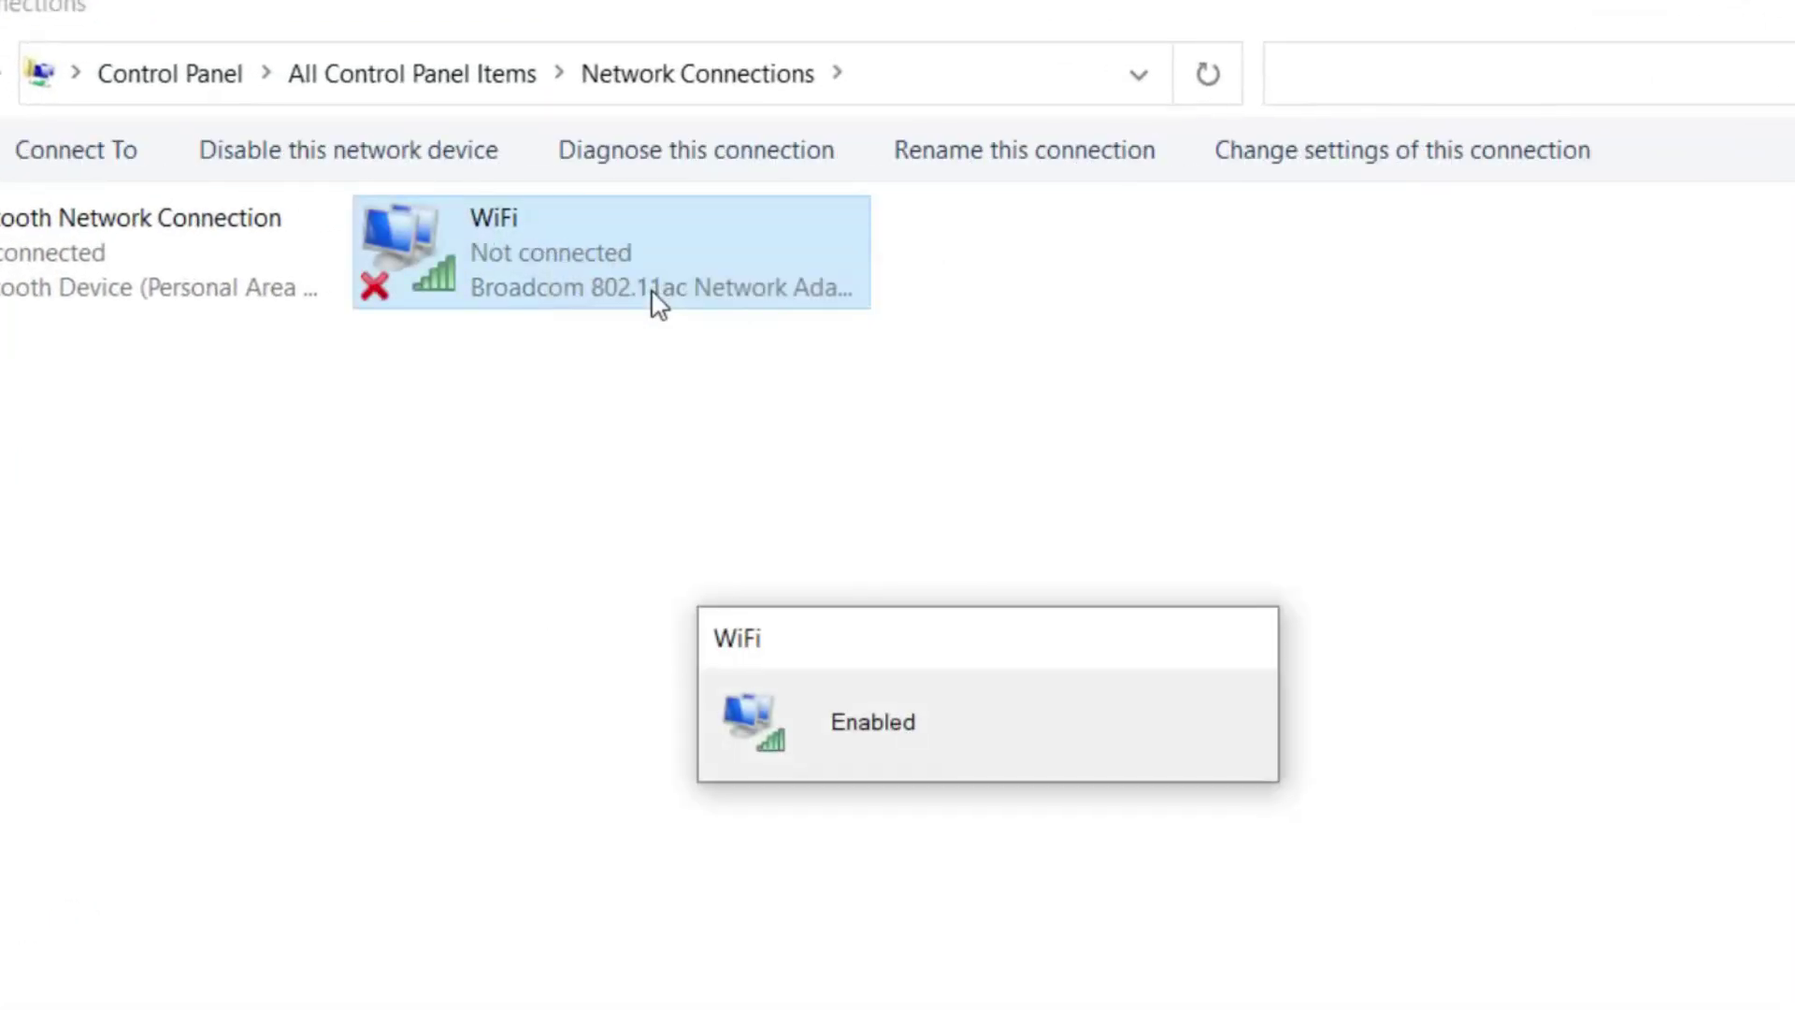
left_click(963, 589)
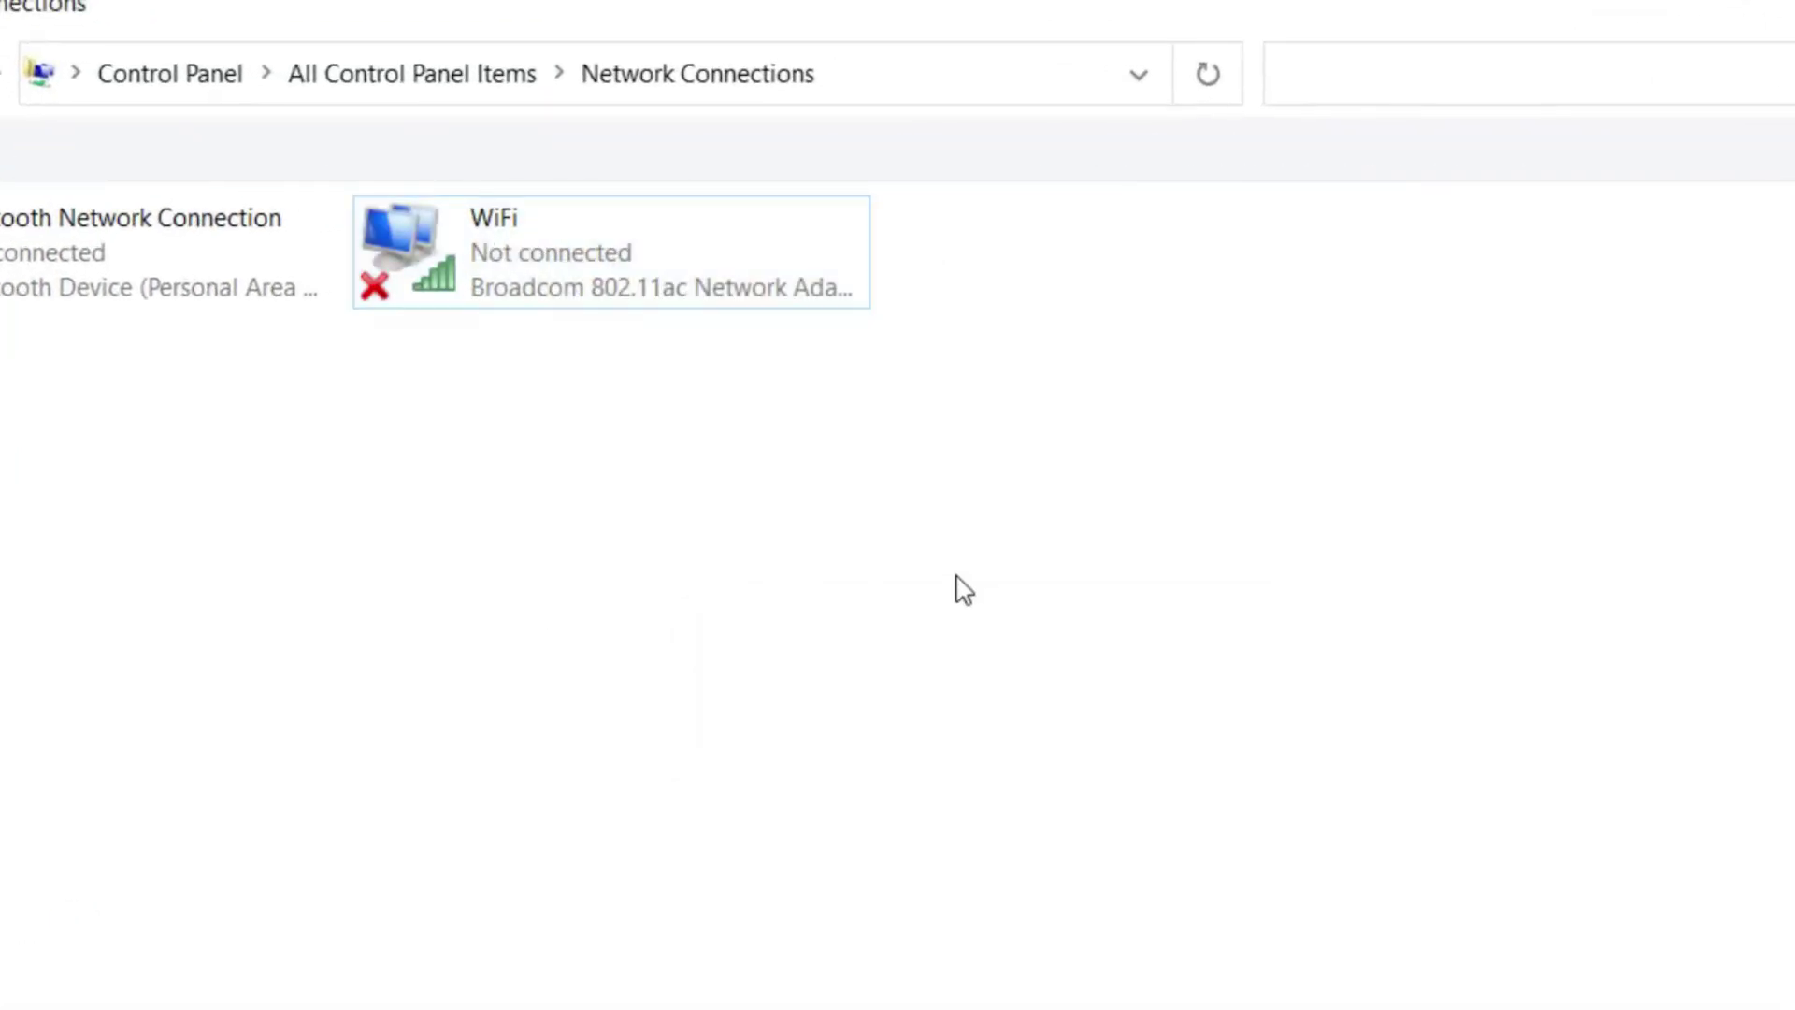
Step: Disable and re-enable the WiFi connection, then close Network Connections and minimize Settings
right_click(493, 271)
left_click(586, 300)
right_click(598, 262)
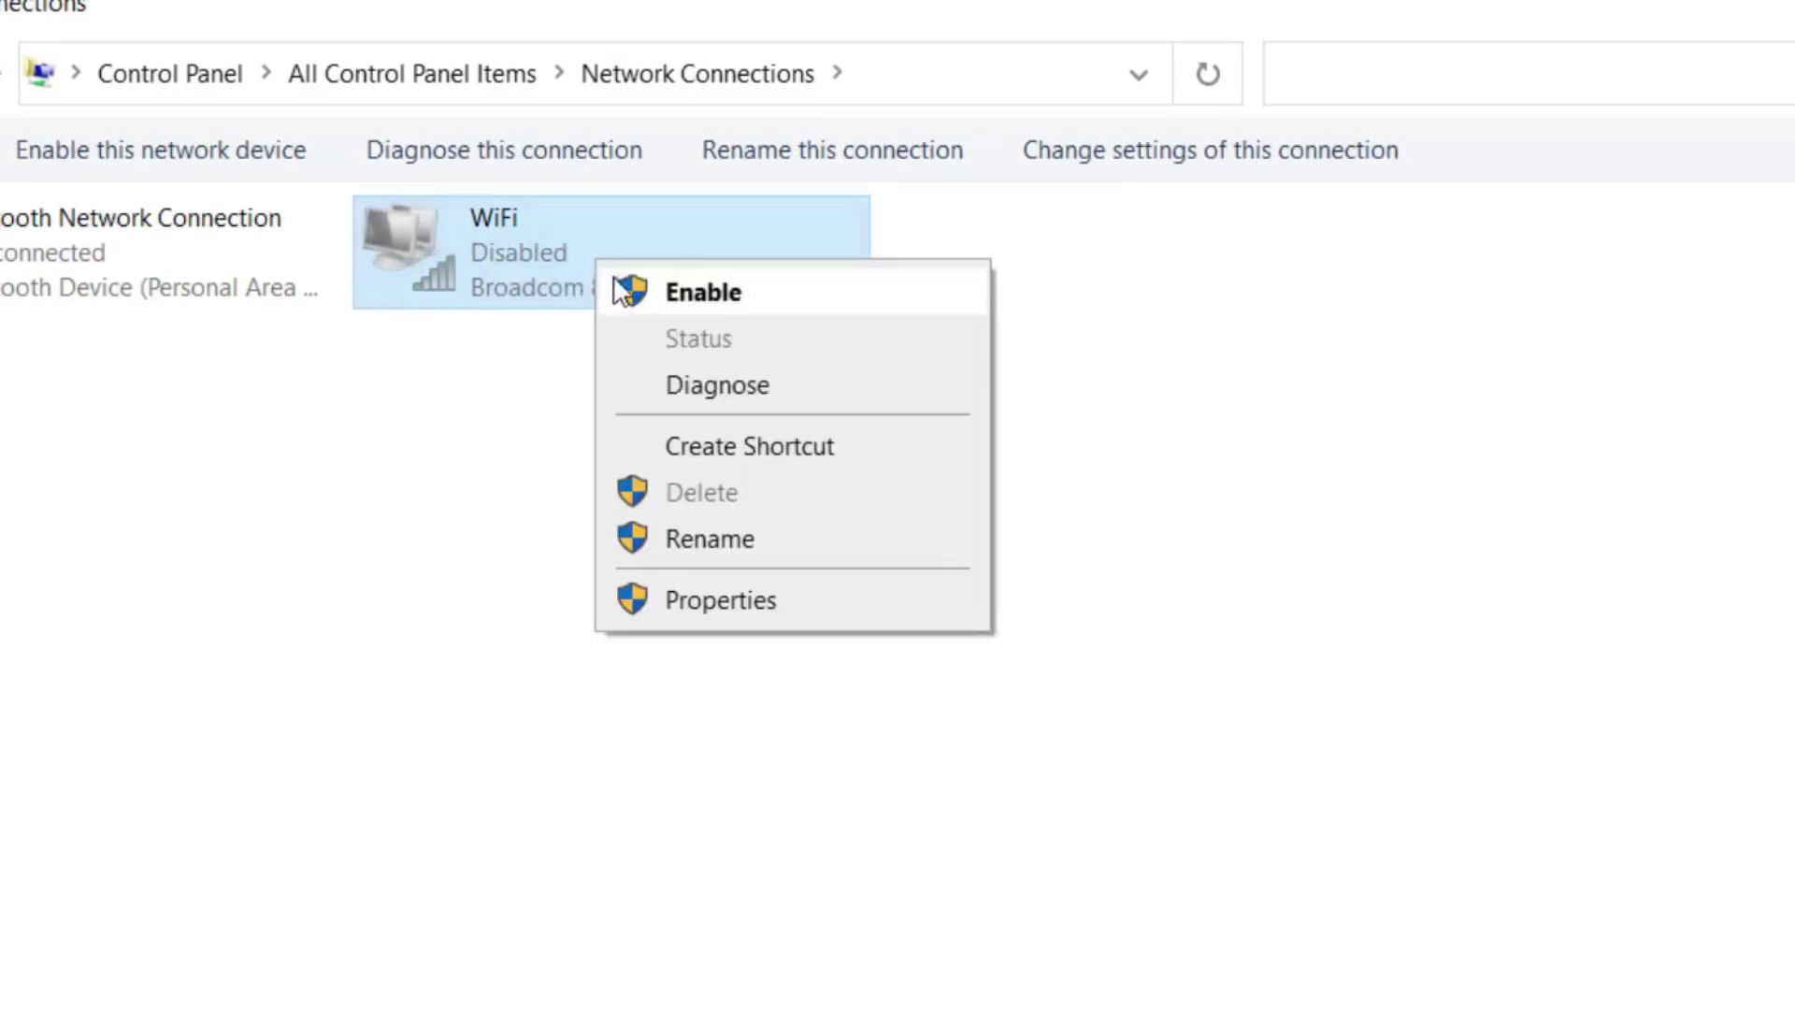
left_click(613, 288)
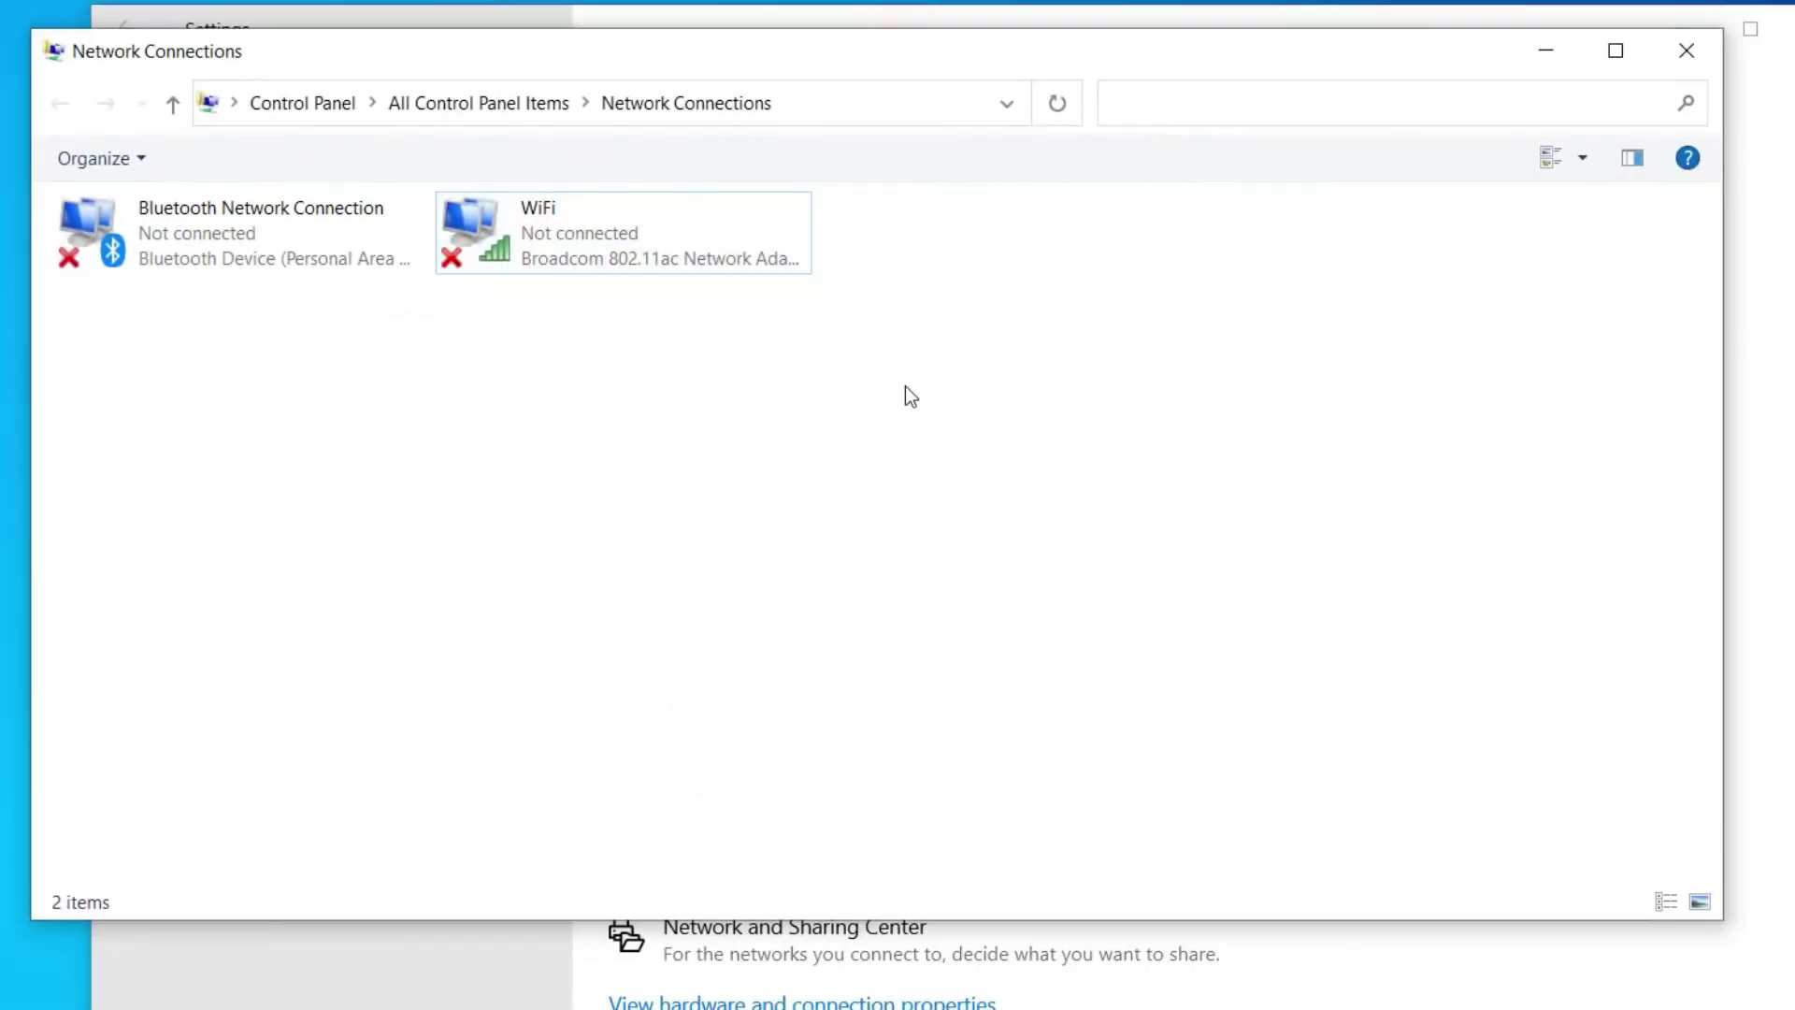
left_click(1688, 48)
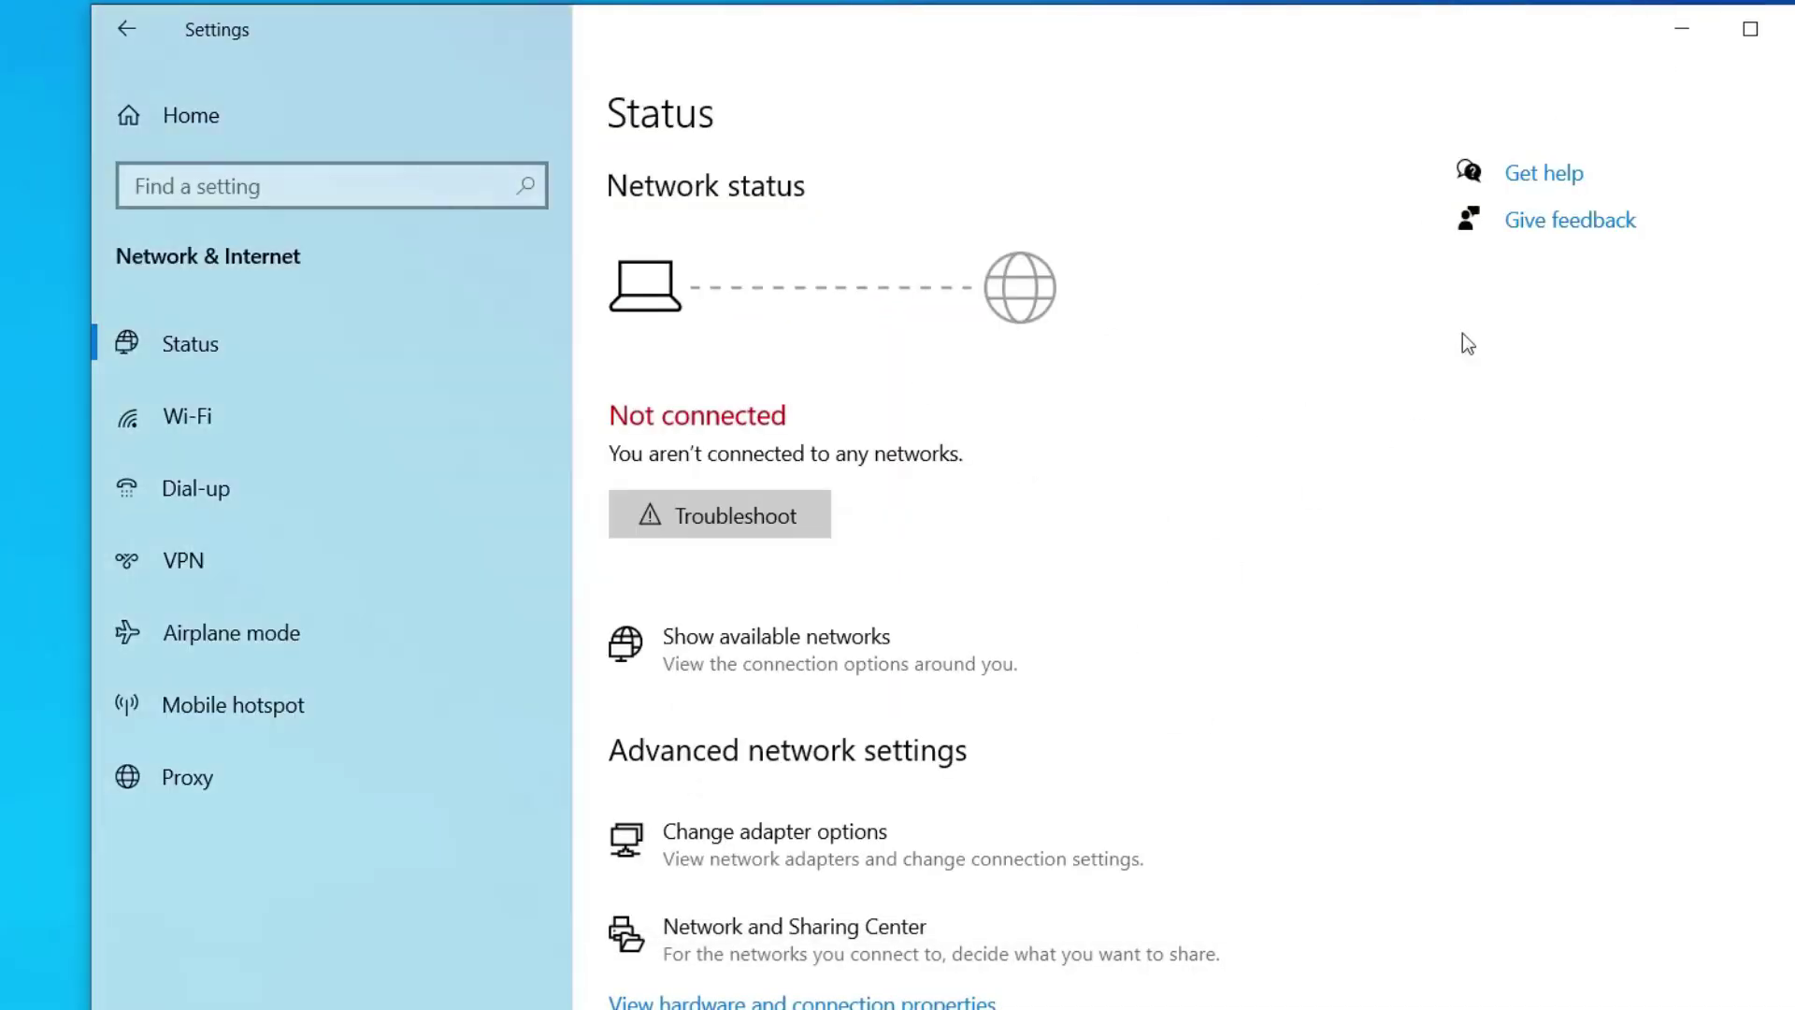
left_click(1680, 28)
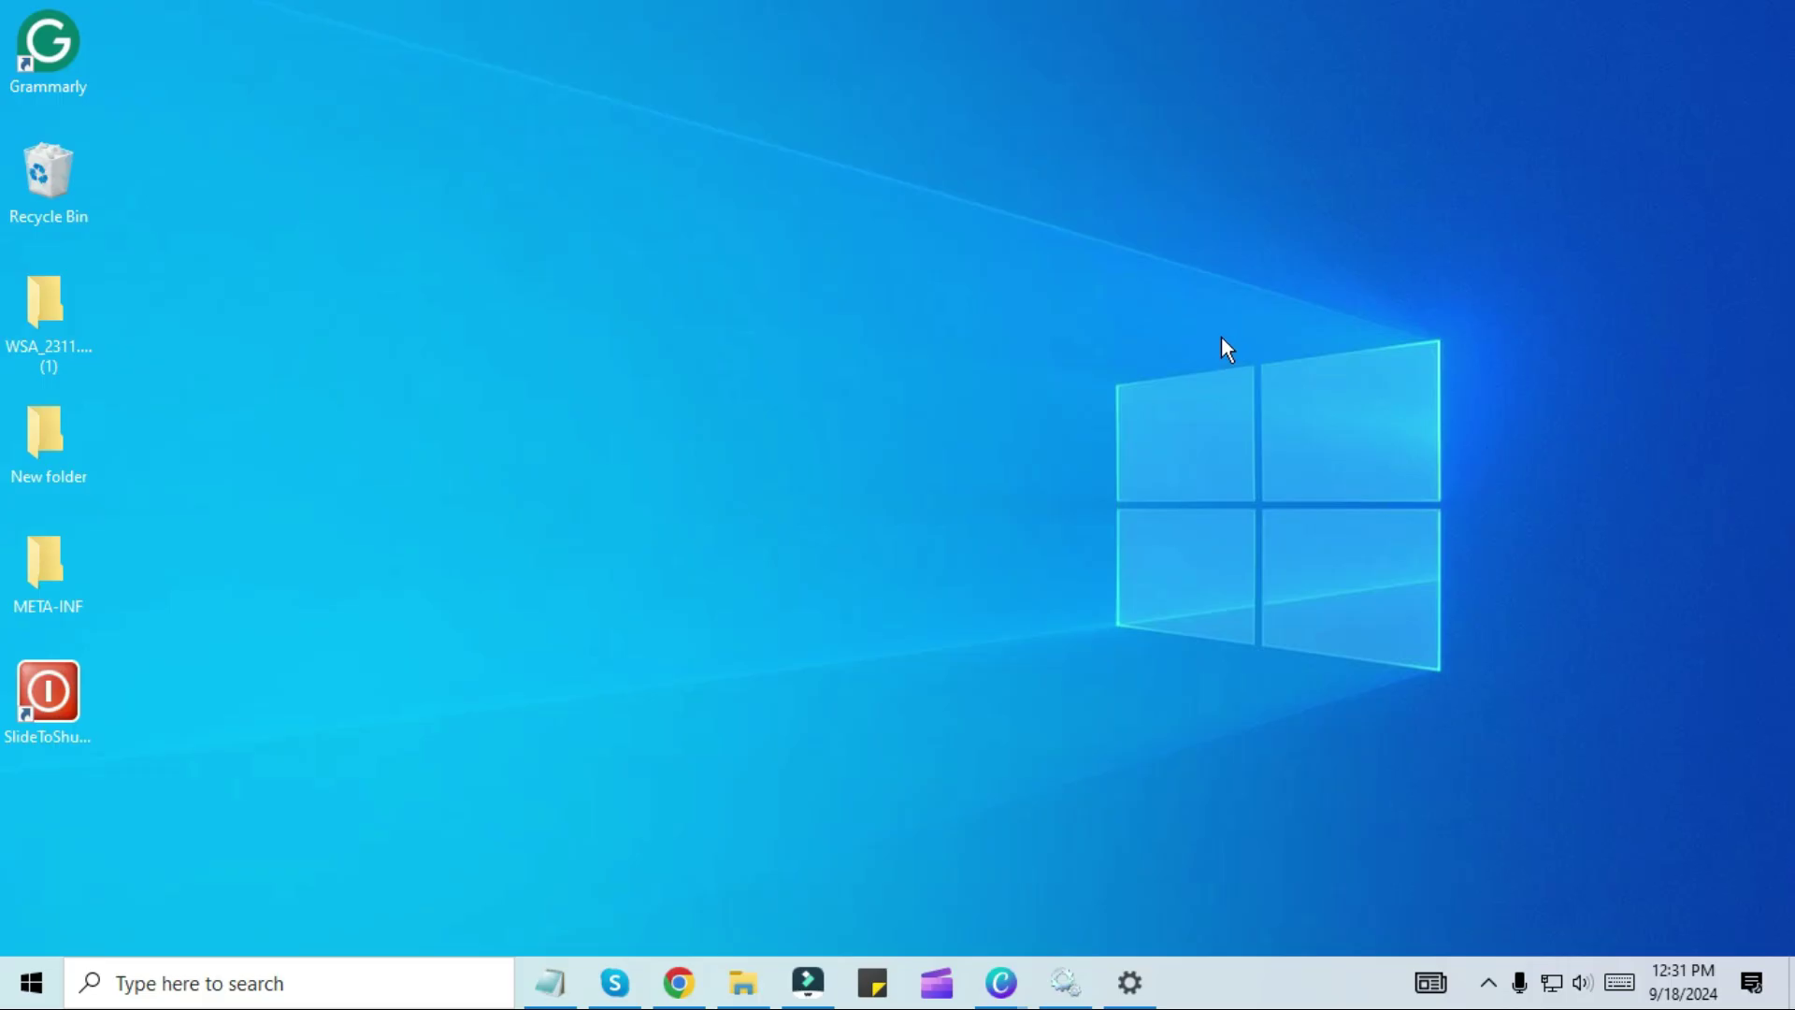
Step: Launch devmgmt.msc and select the Broadcom 802.11ac Network Adapter under Network adapters
key("super+r")
type("de")
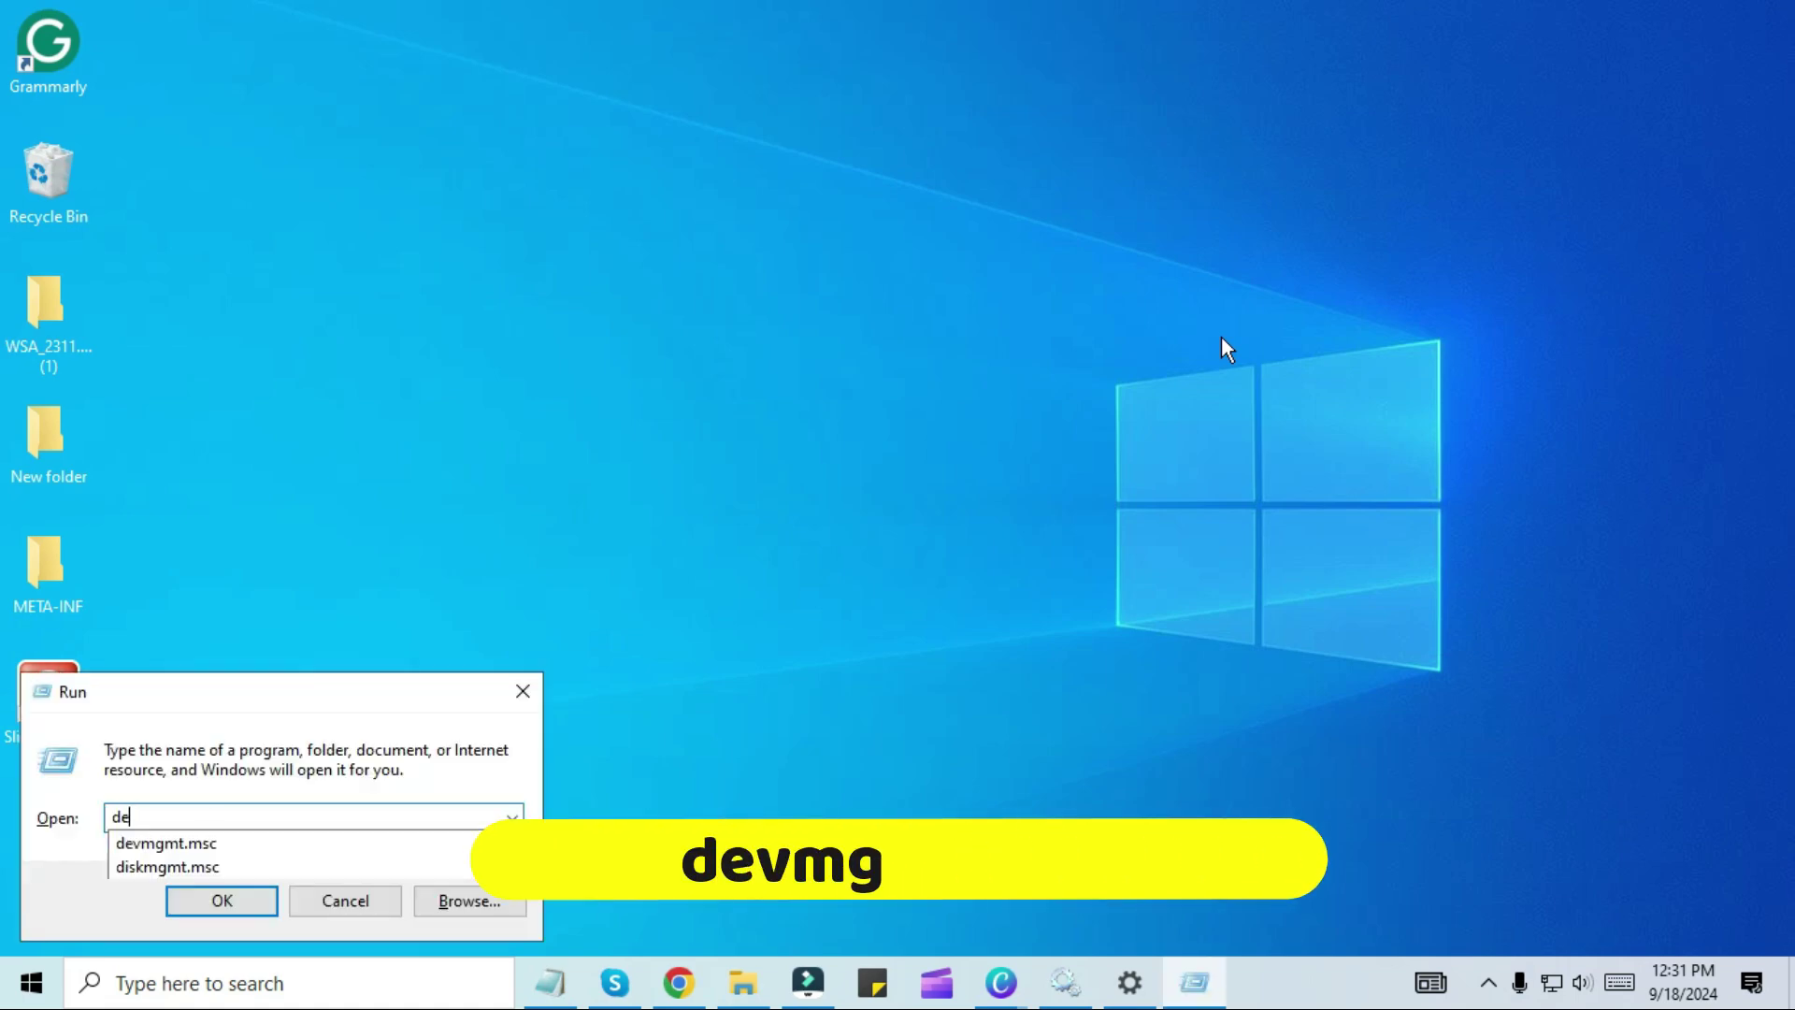
type("vmgmt.msc")
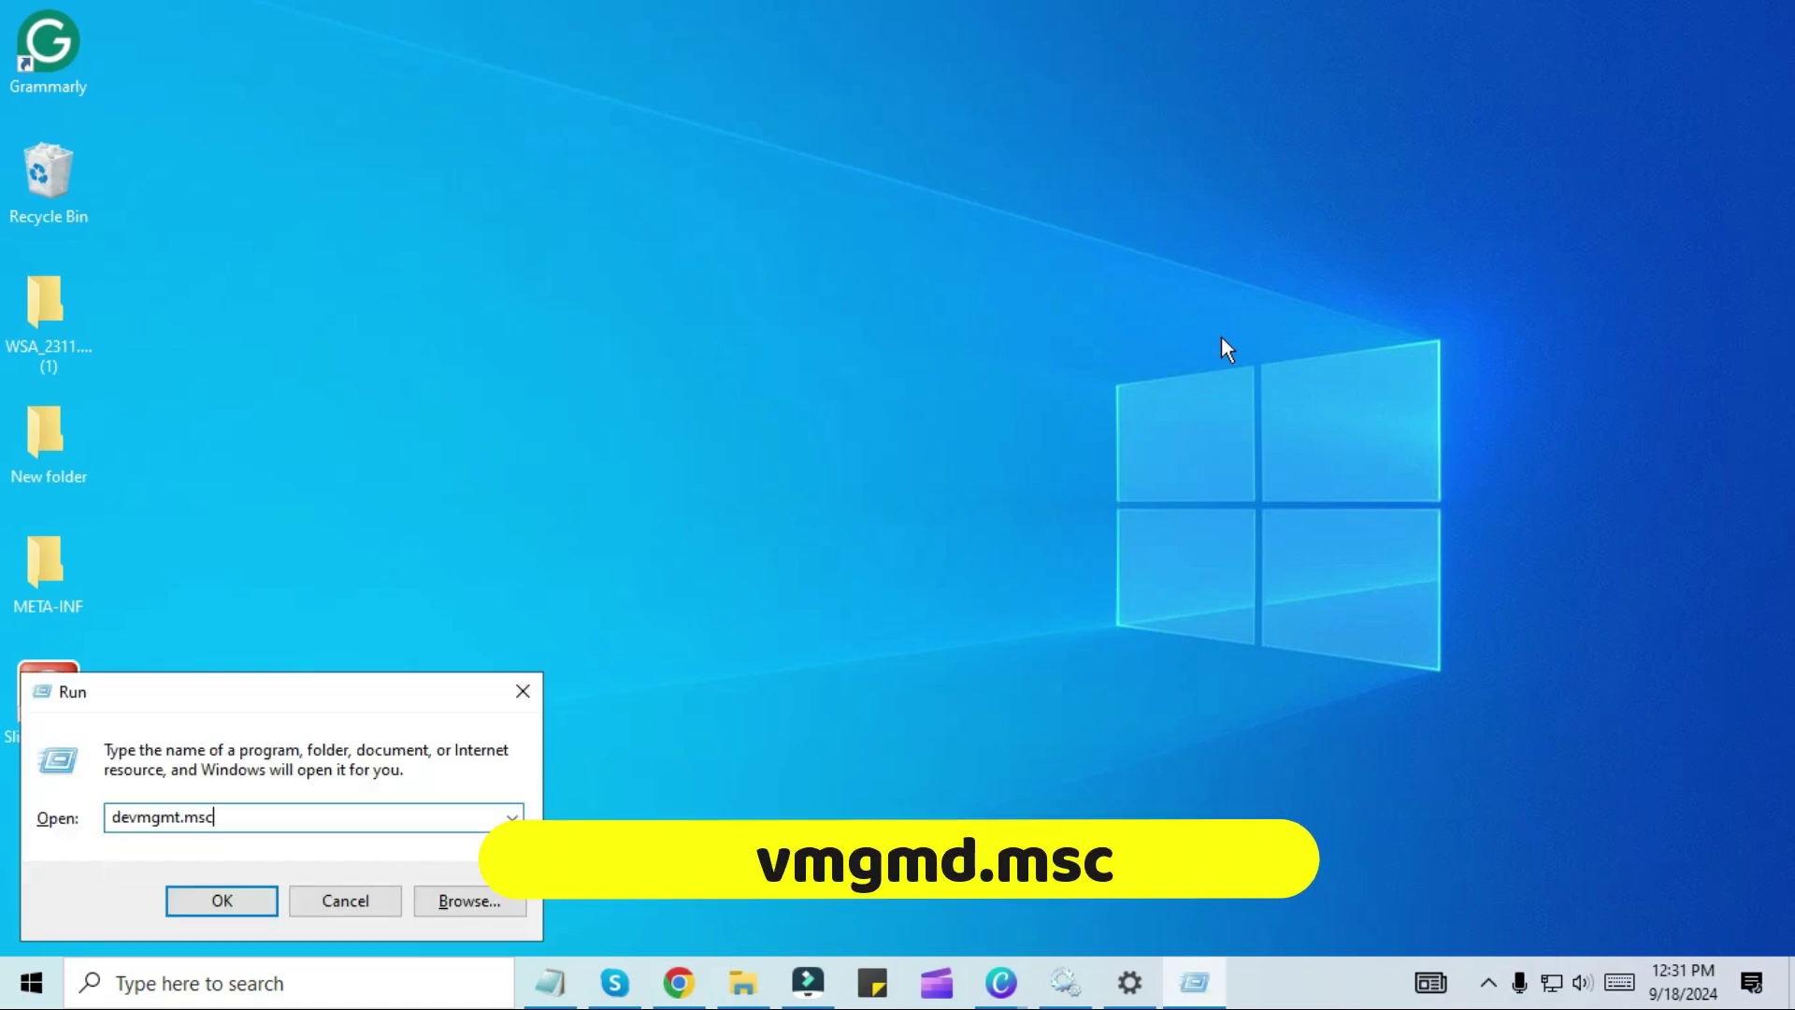
key("Return")
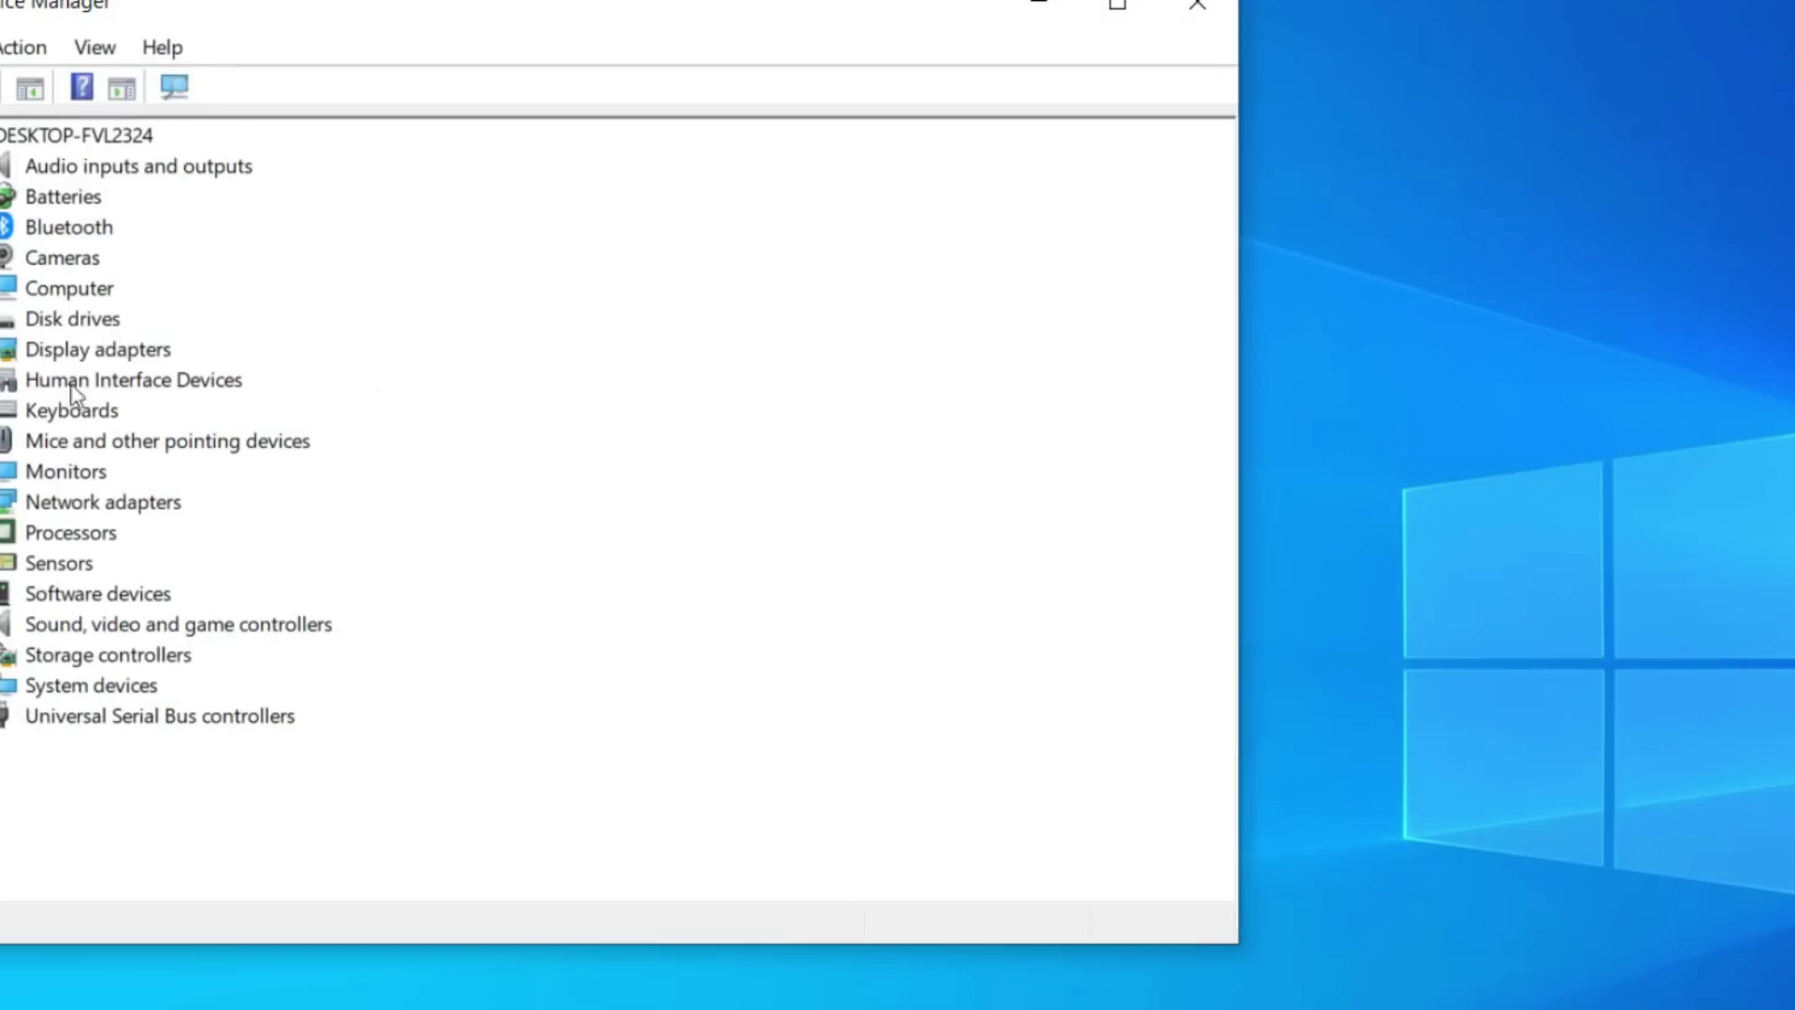
left_click(54, 529)
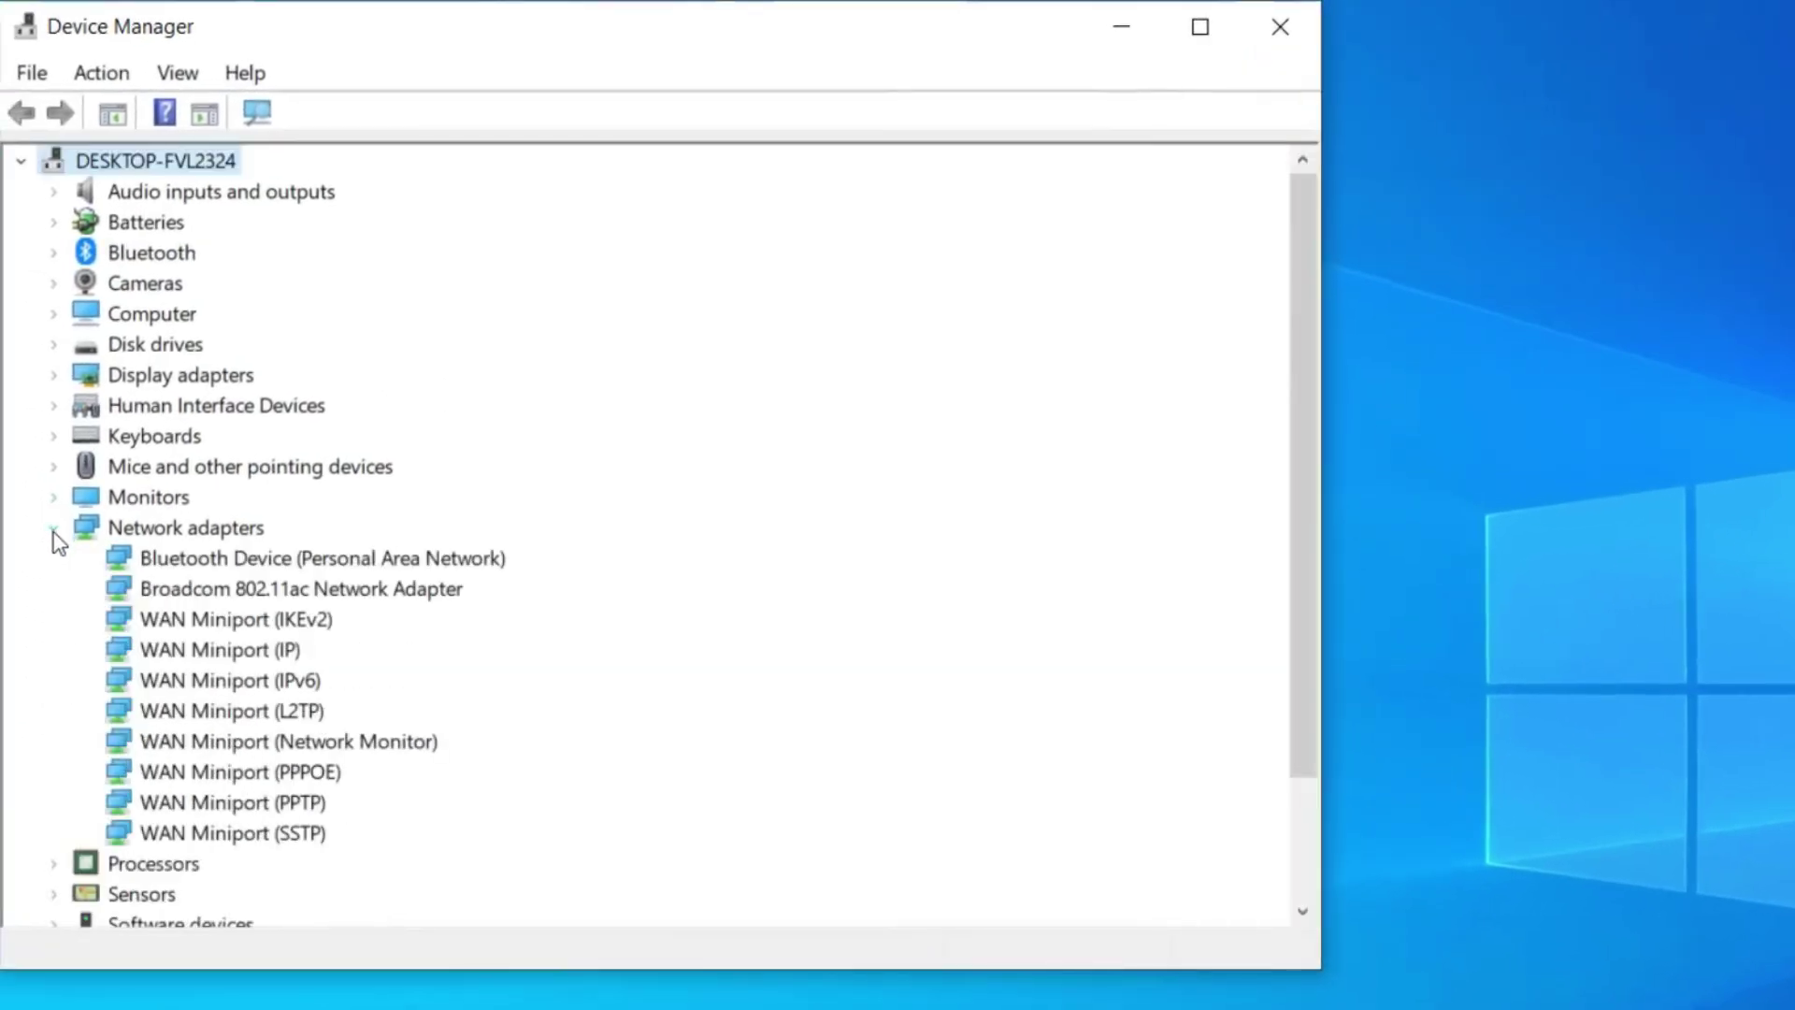
left_click(226, 589)
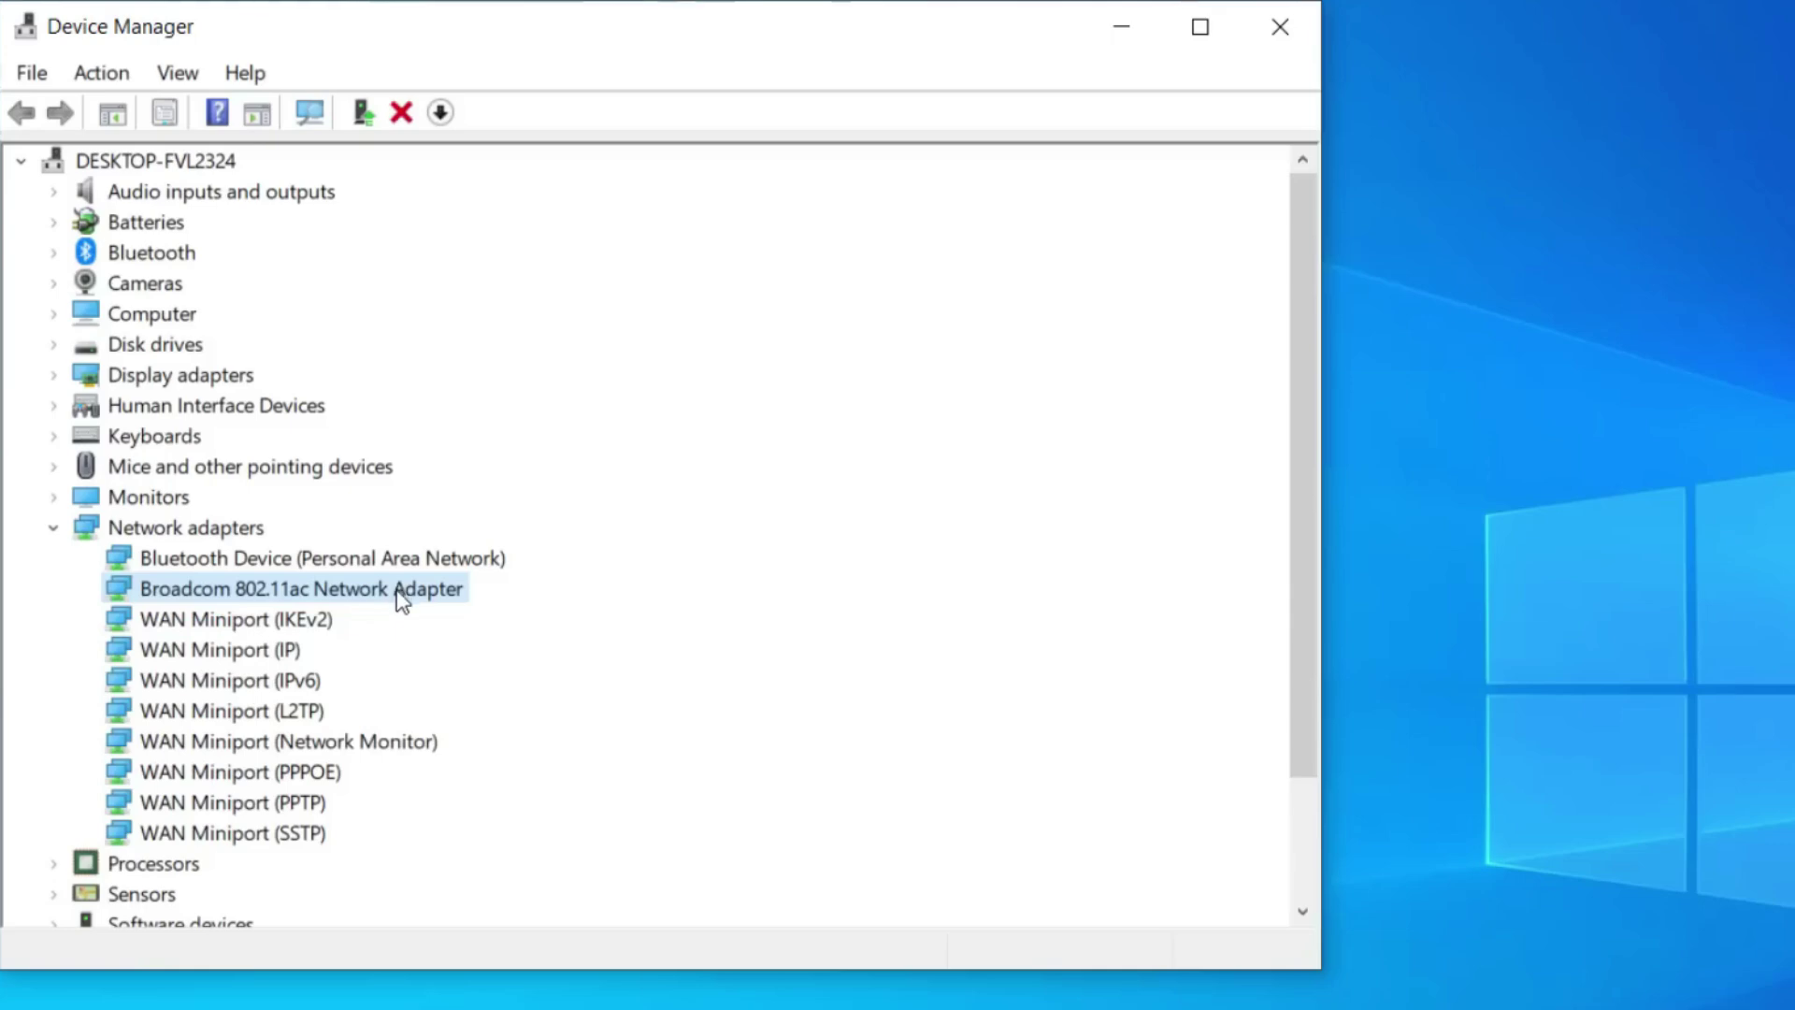
Step: Update the Broadcom adapter to the local 7.77.119.0 driver
right_click(355, 589)
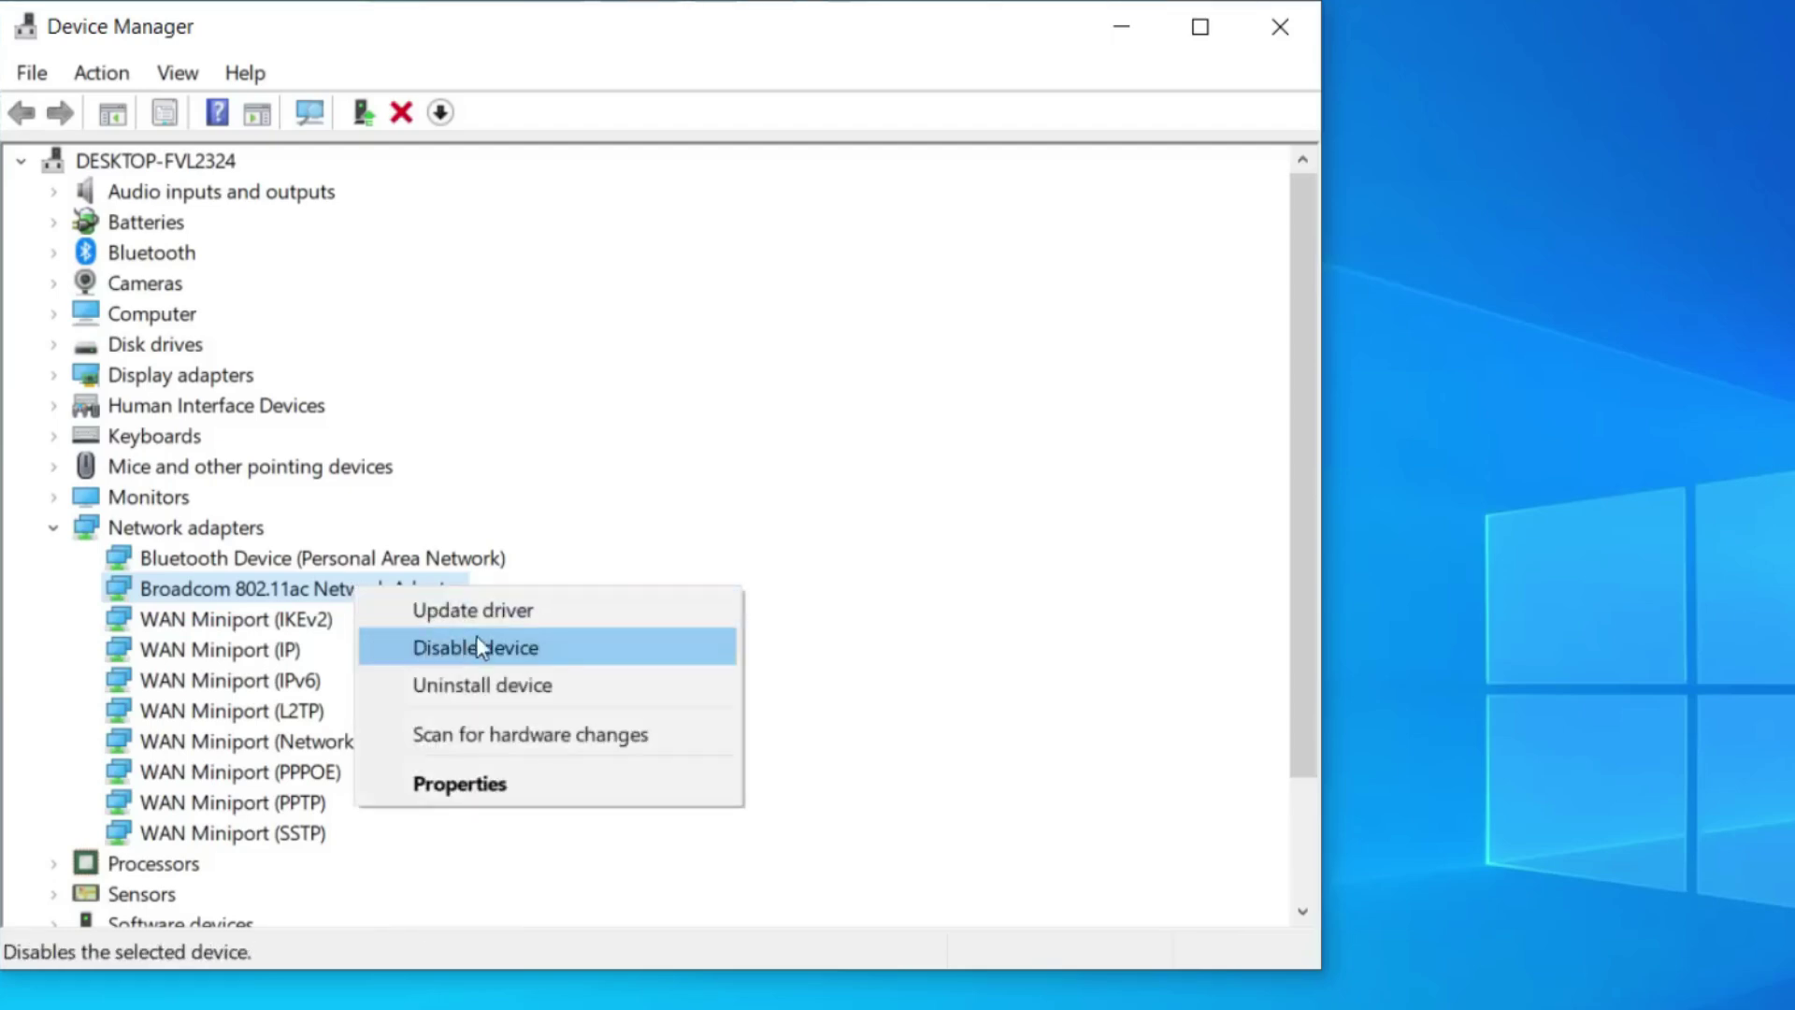
left_click(529, 613)
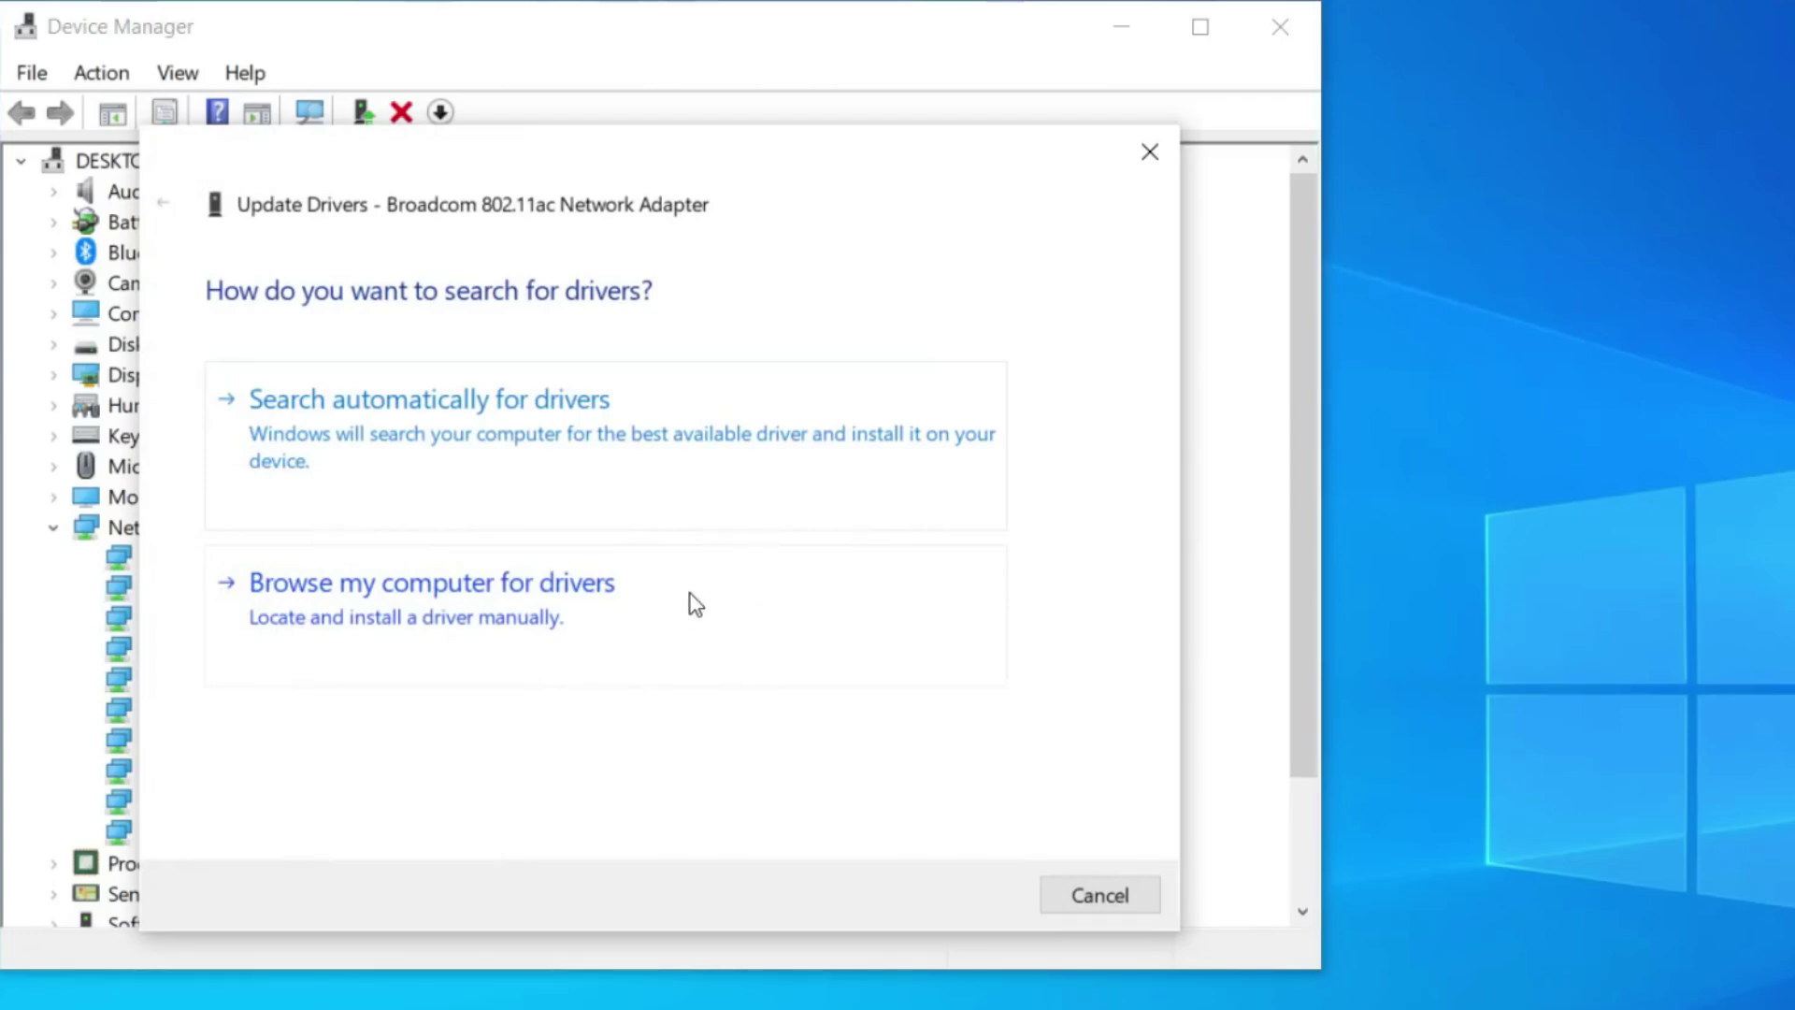
left_click(738, 590)
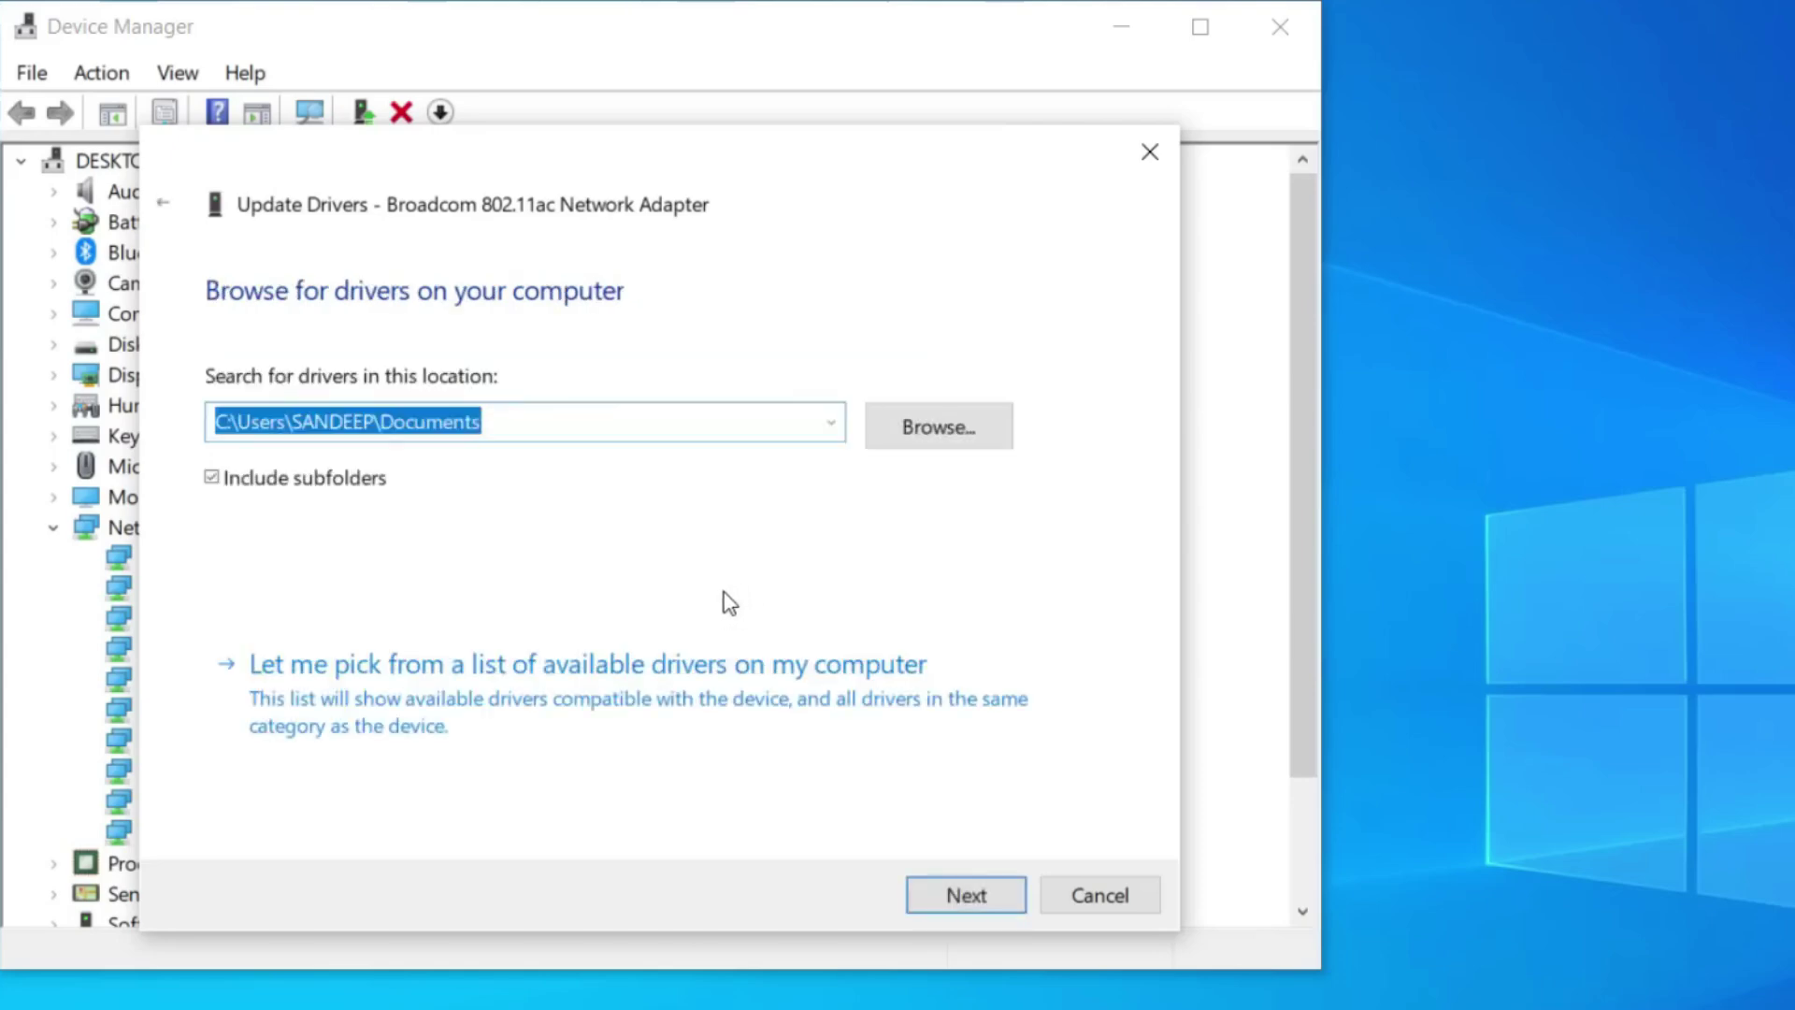
left_click(559, 699)
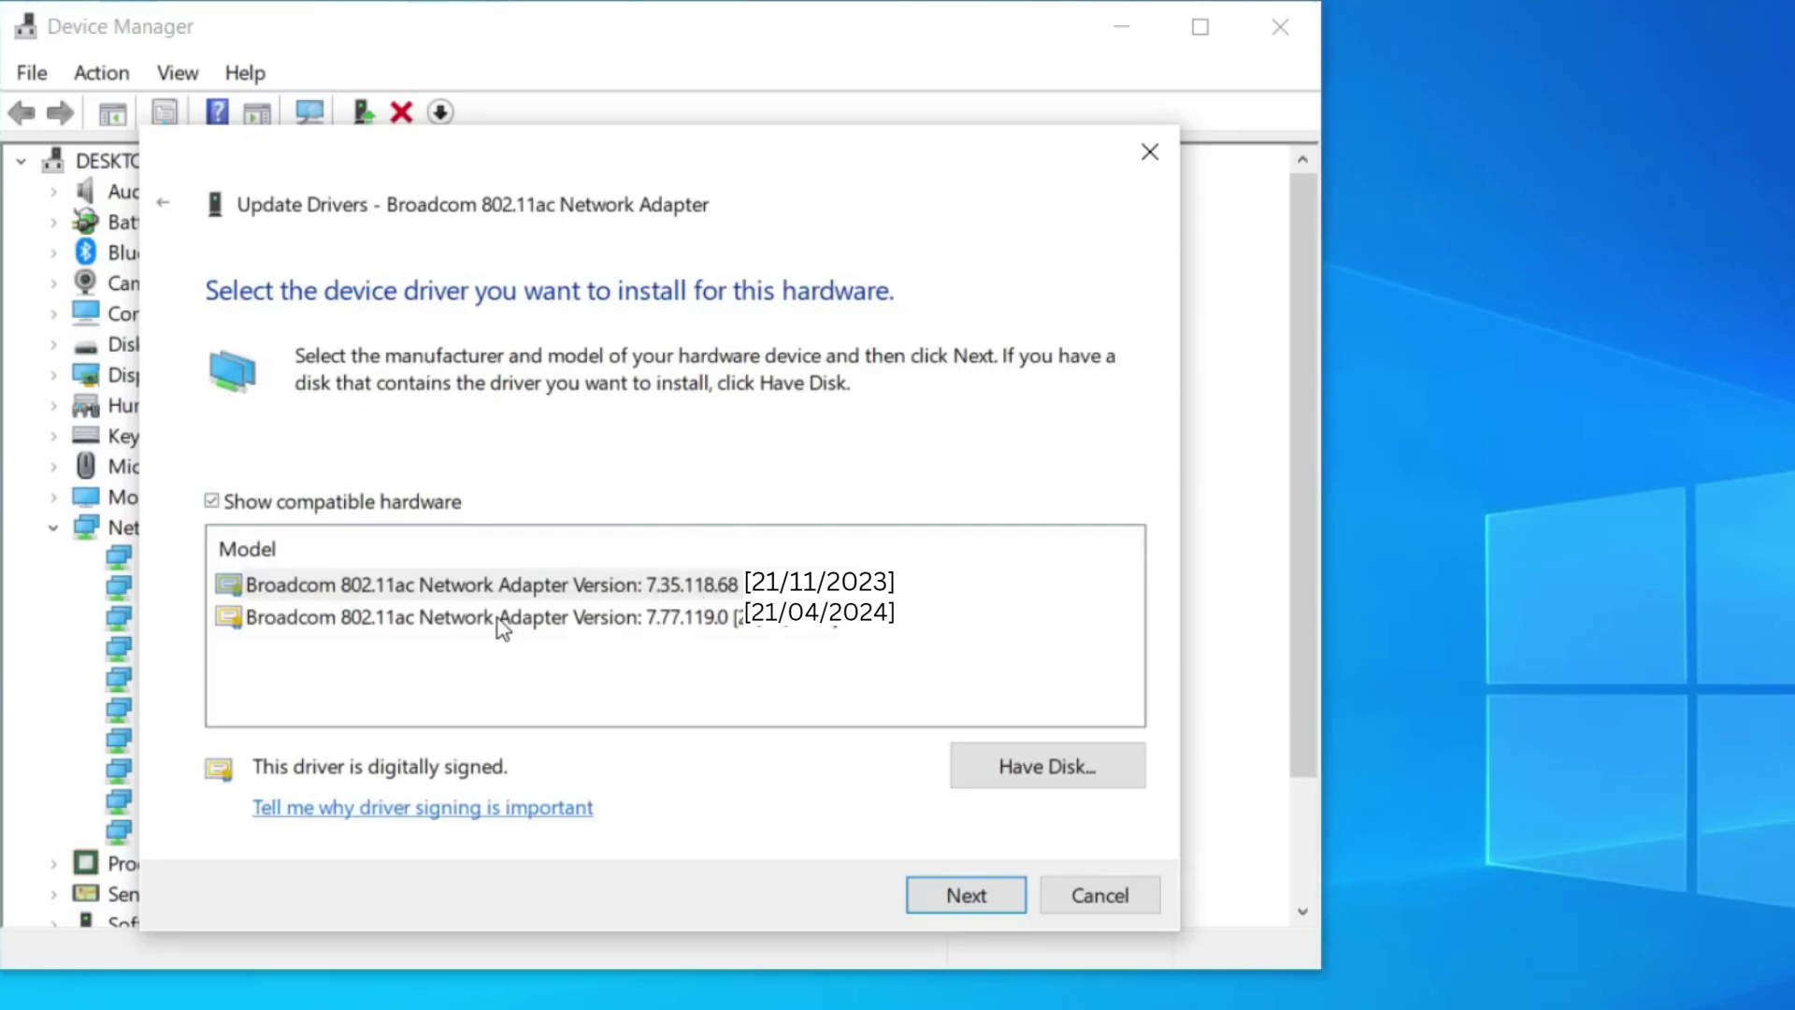
left_click(674, 626)
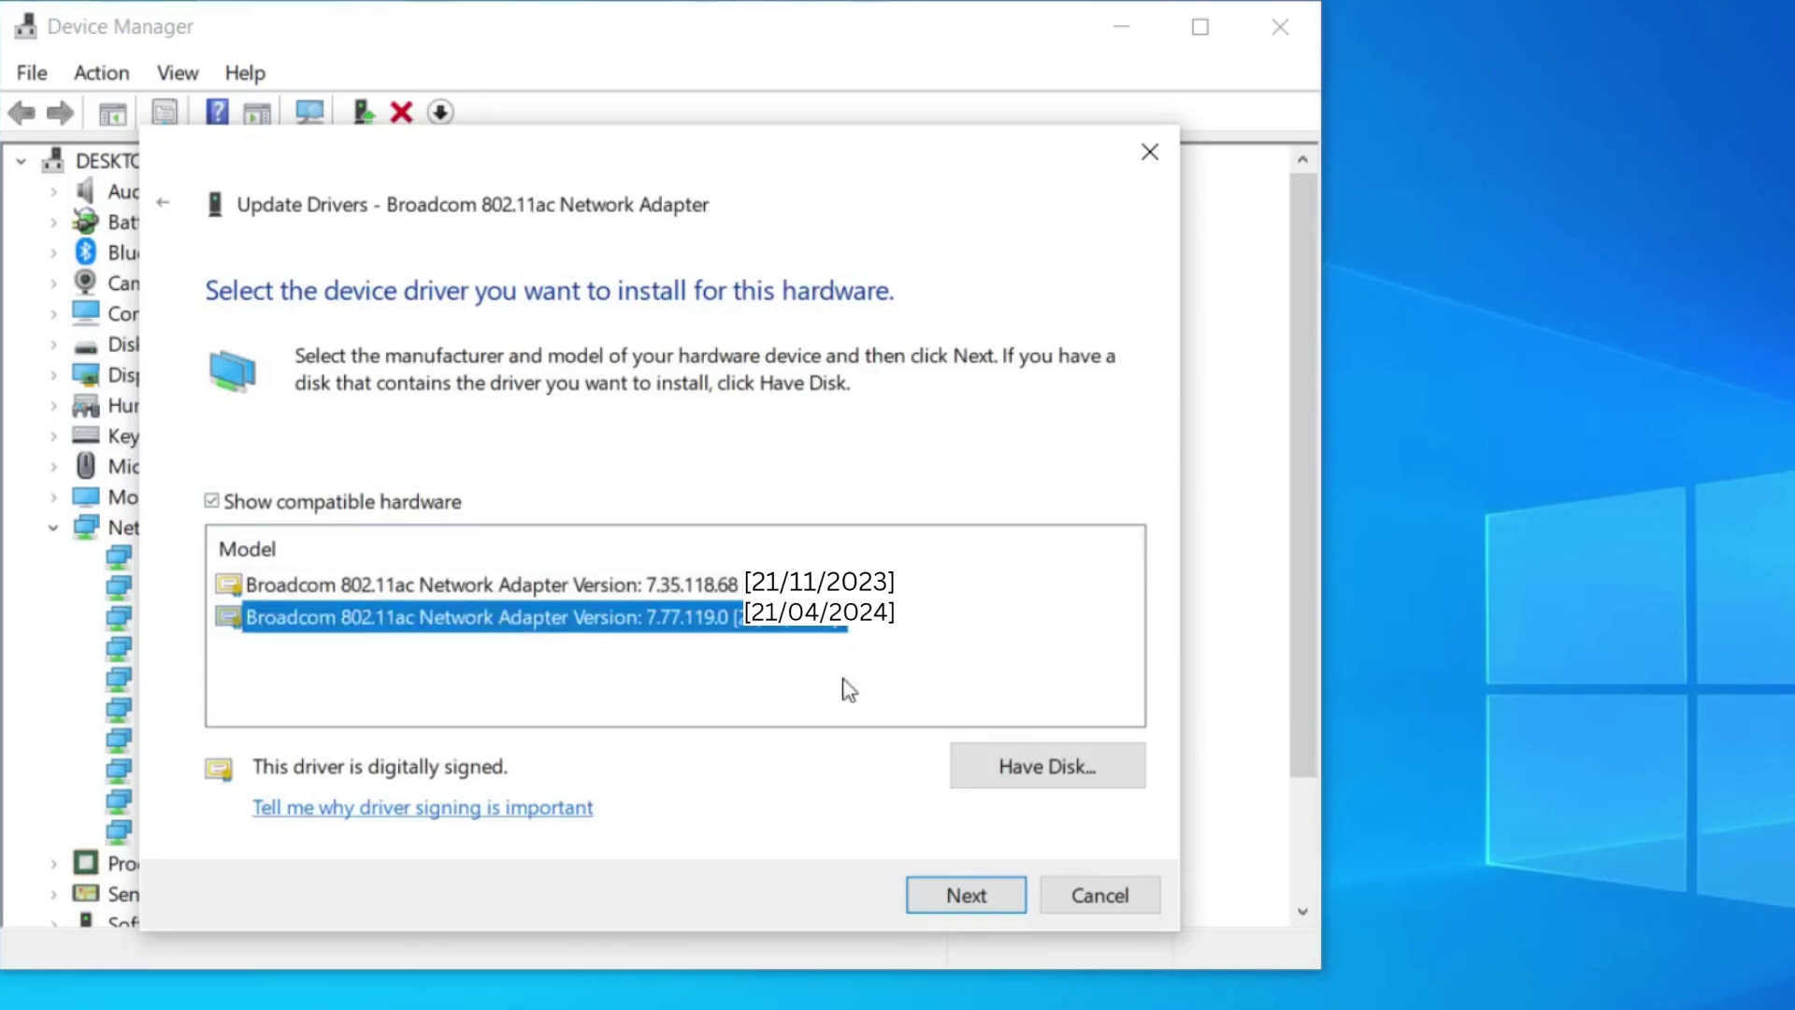
left_click(972, 905)
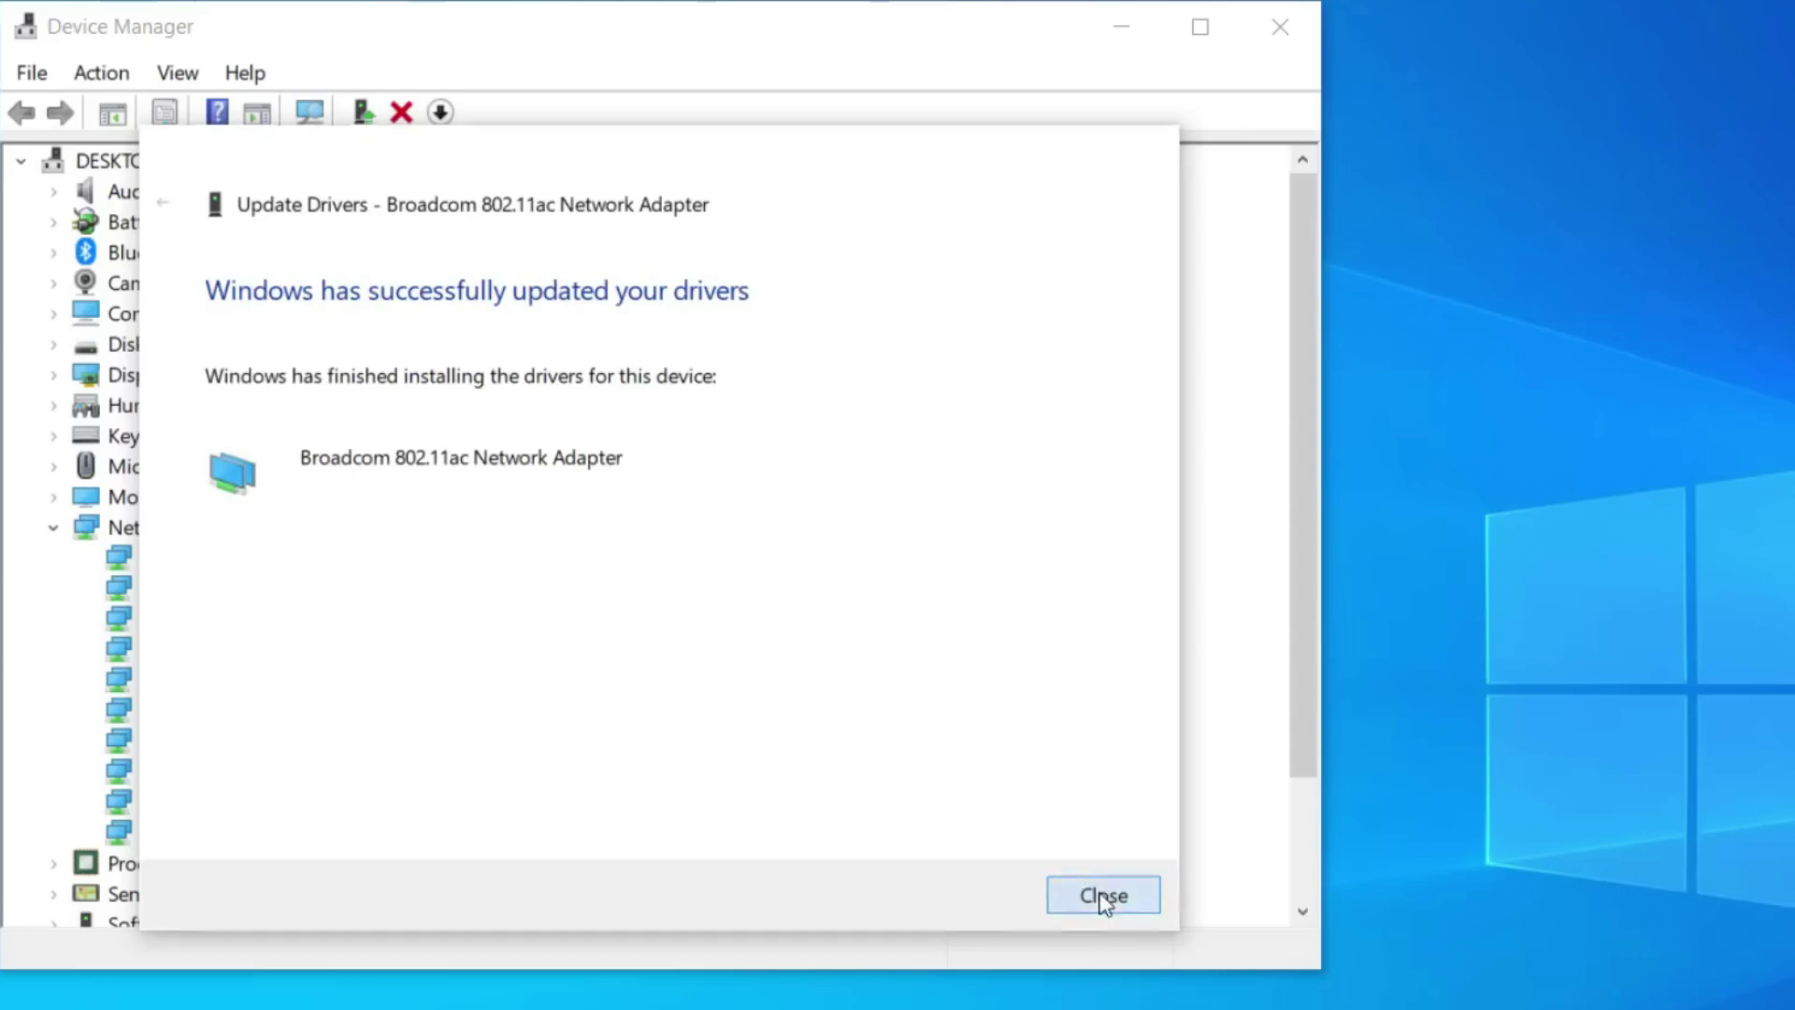
left_click(1103, 896)
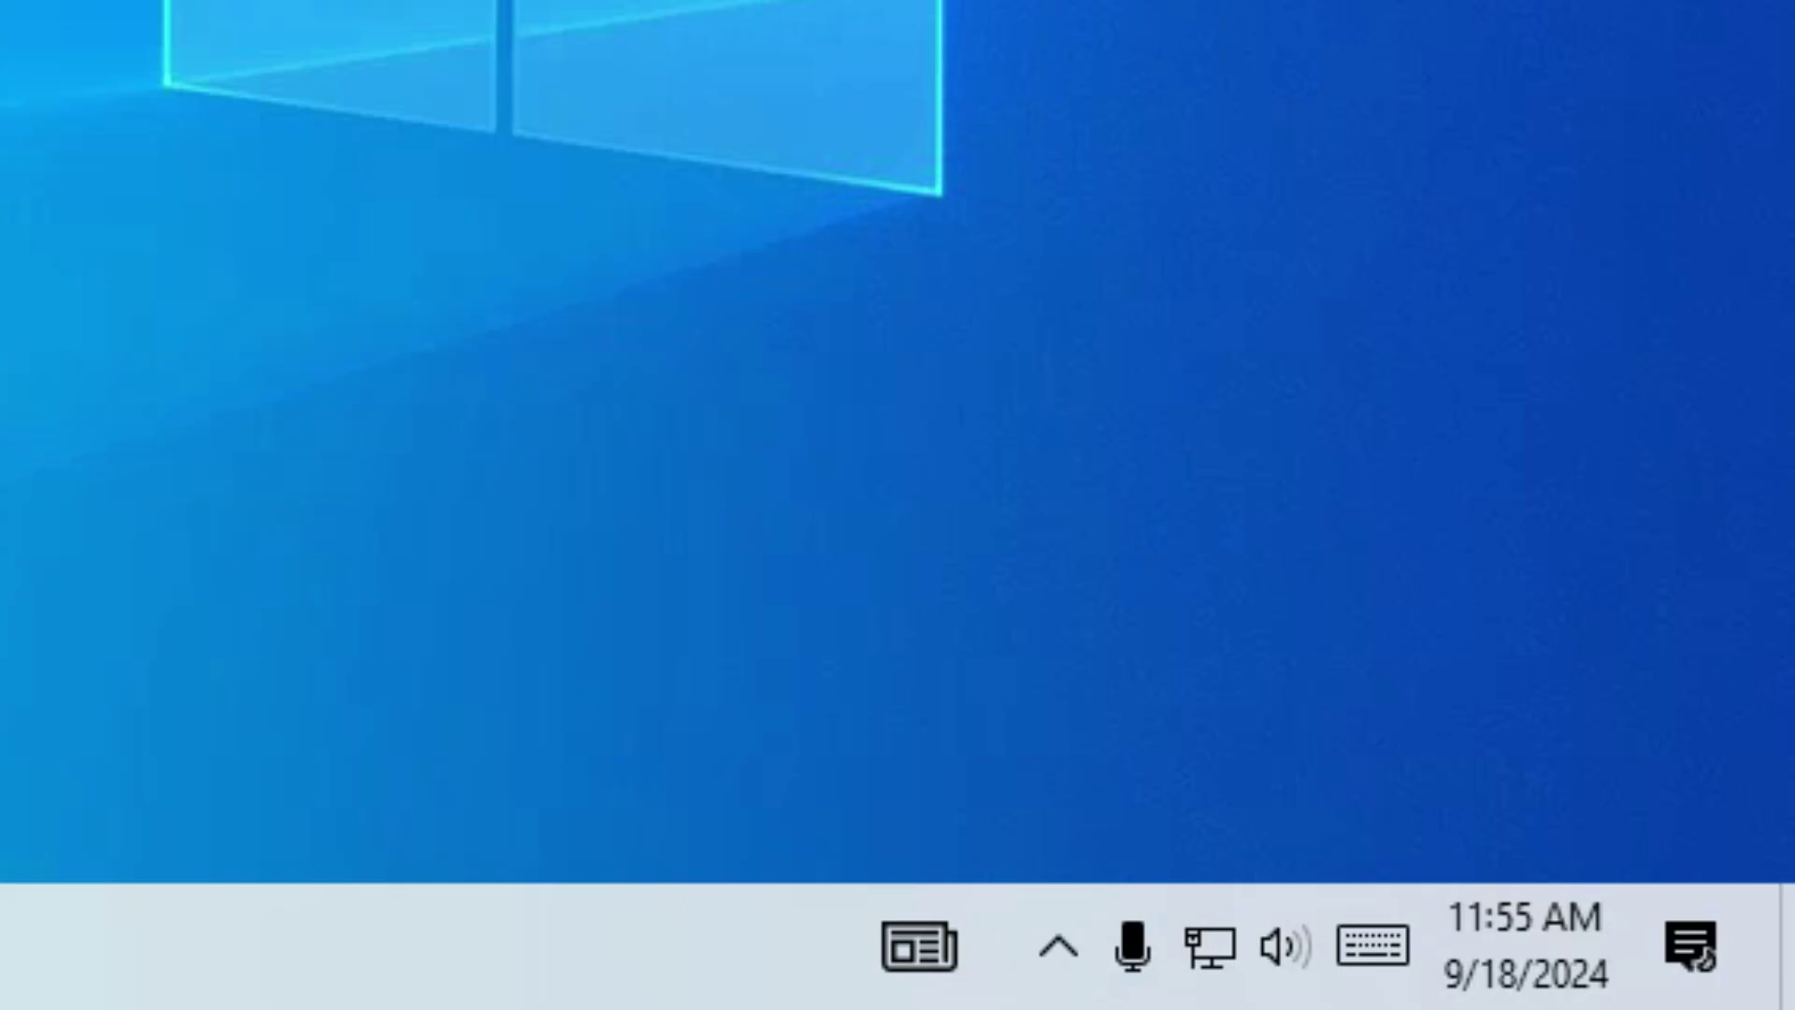
Step: Uncheck 'Allow the computer to turn off this device' in the Broadcom adapter's Power Management tab
right_click(417, 591)
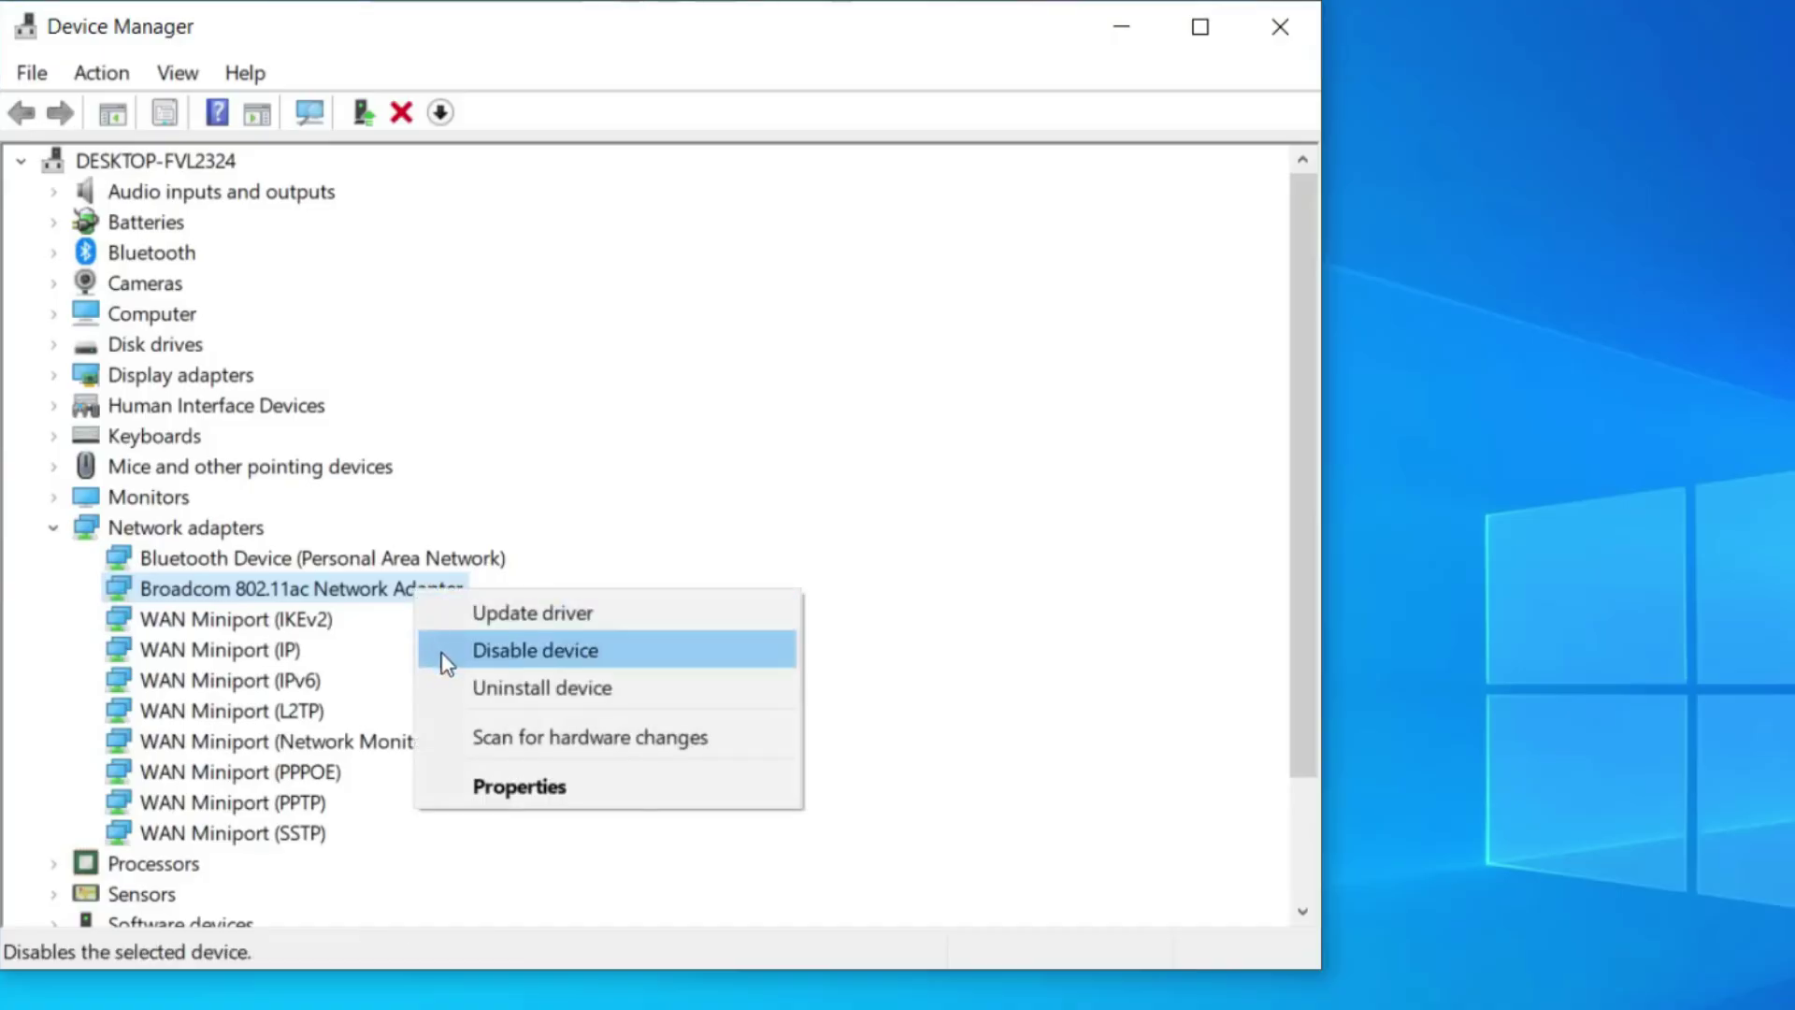
left_click(512, 791)
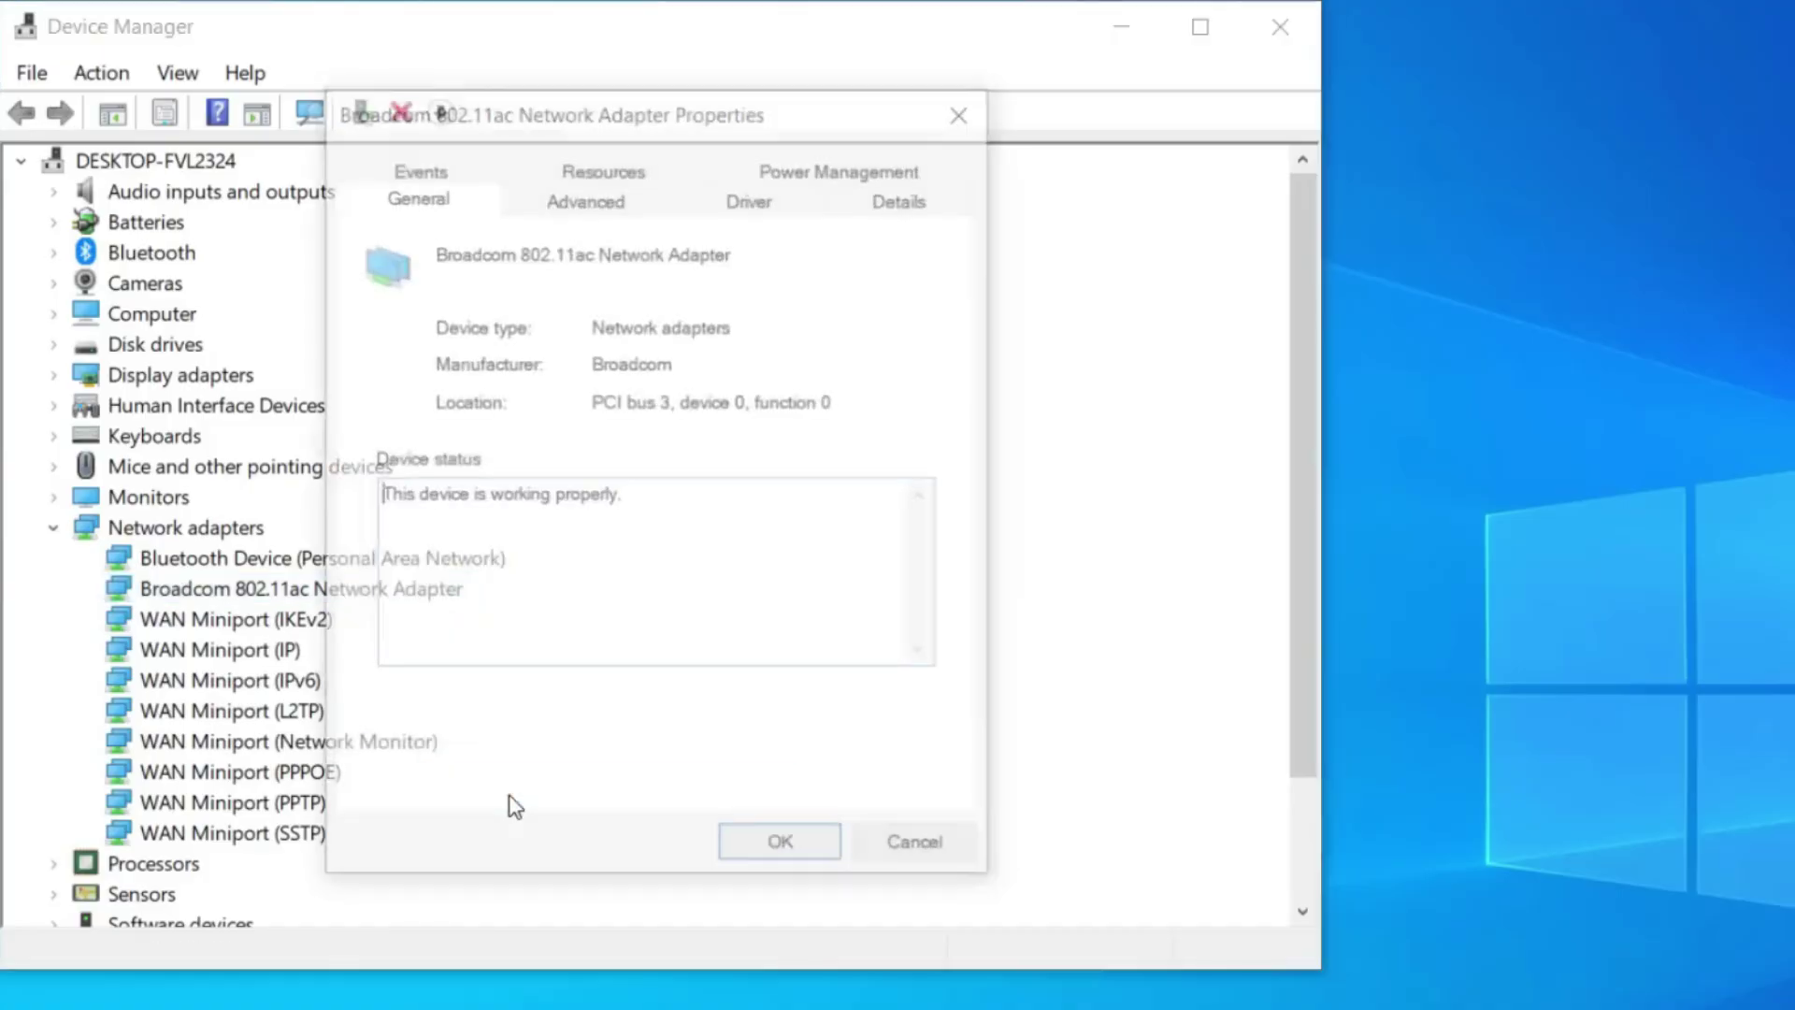
left_click(870, 170)
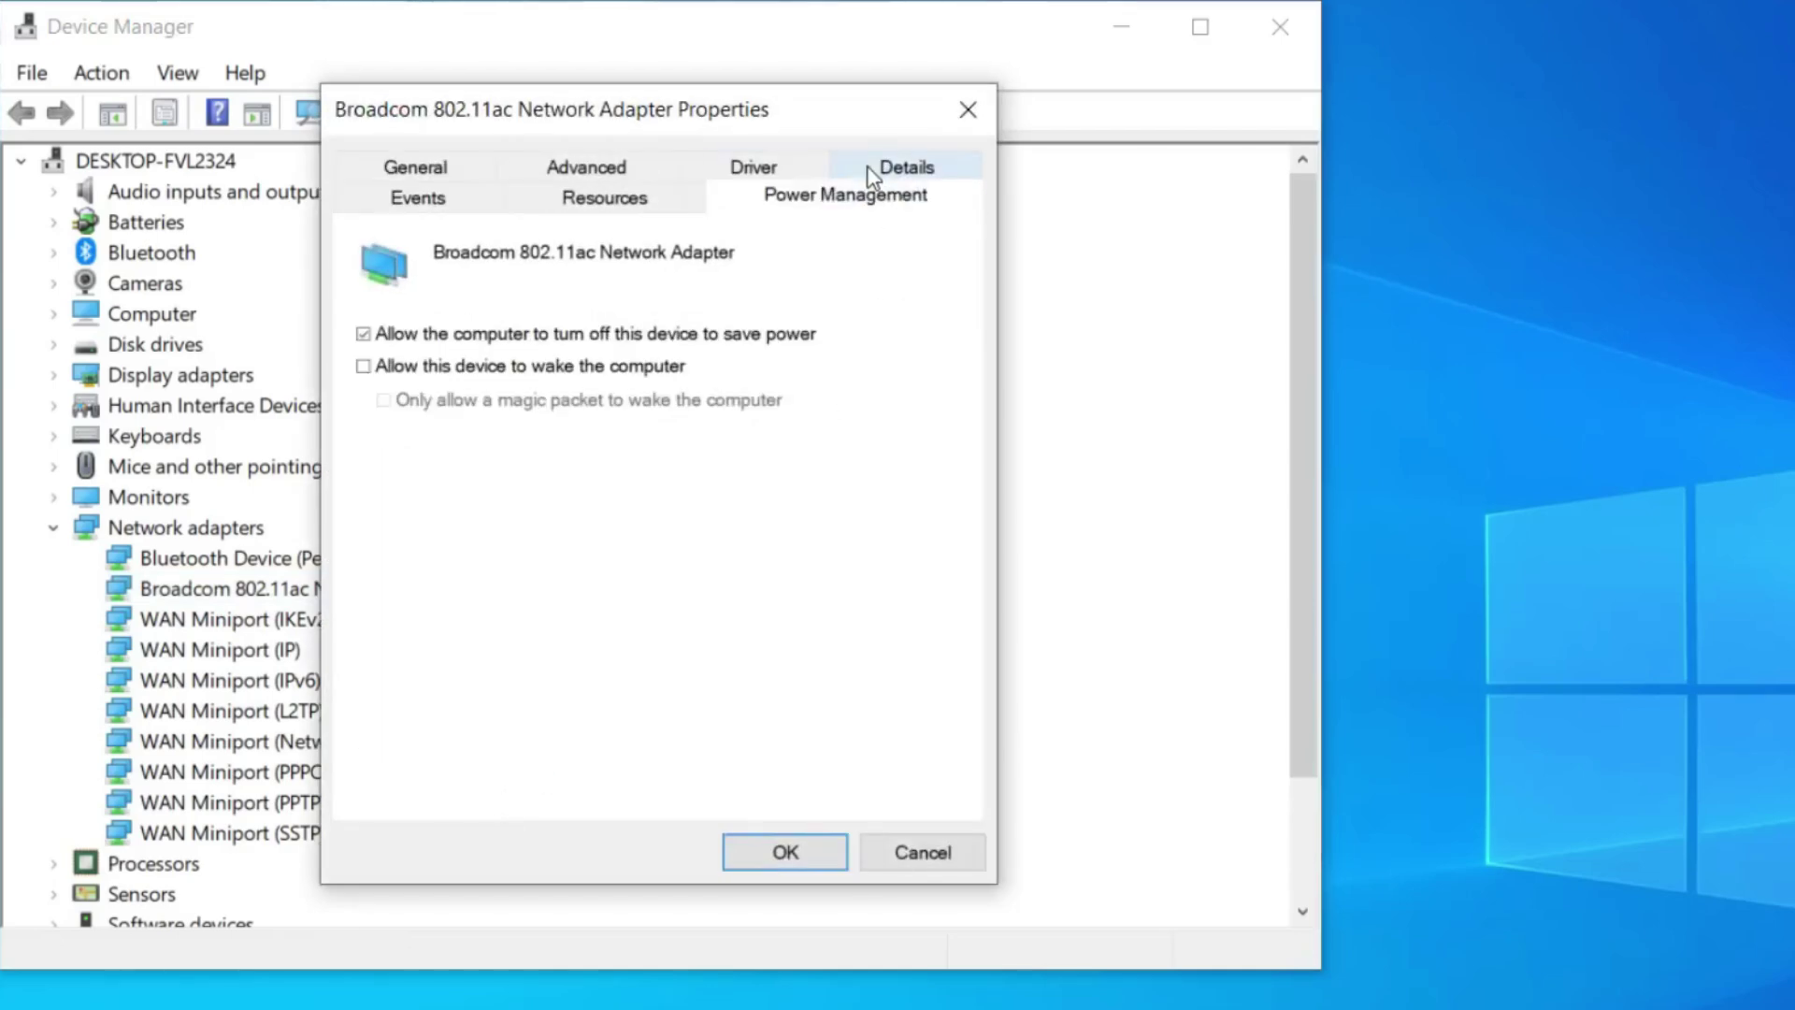
left_click(364, 336)
left_click(785, 852)
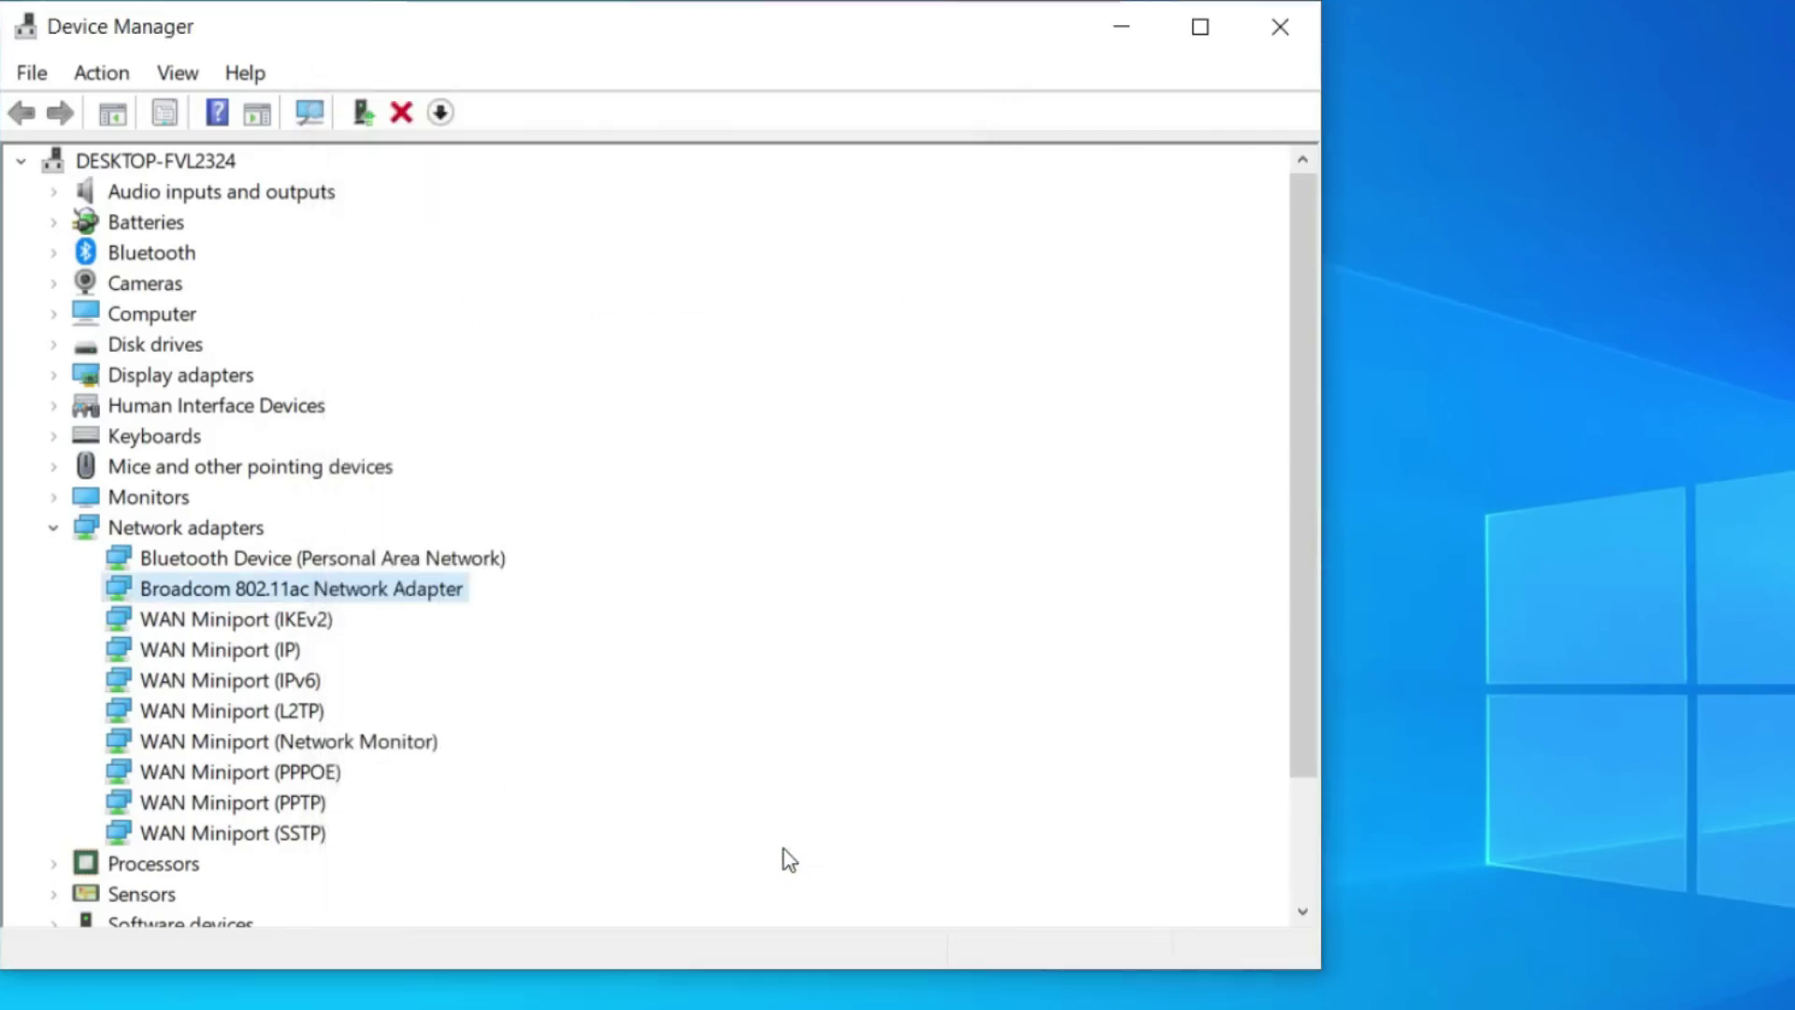
Step: Uninstall the Broadcom 802.11ac adapter device and close Device Manager
right_click(396, 599)
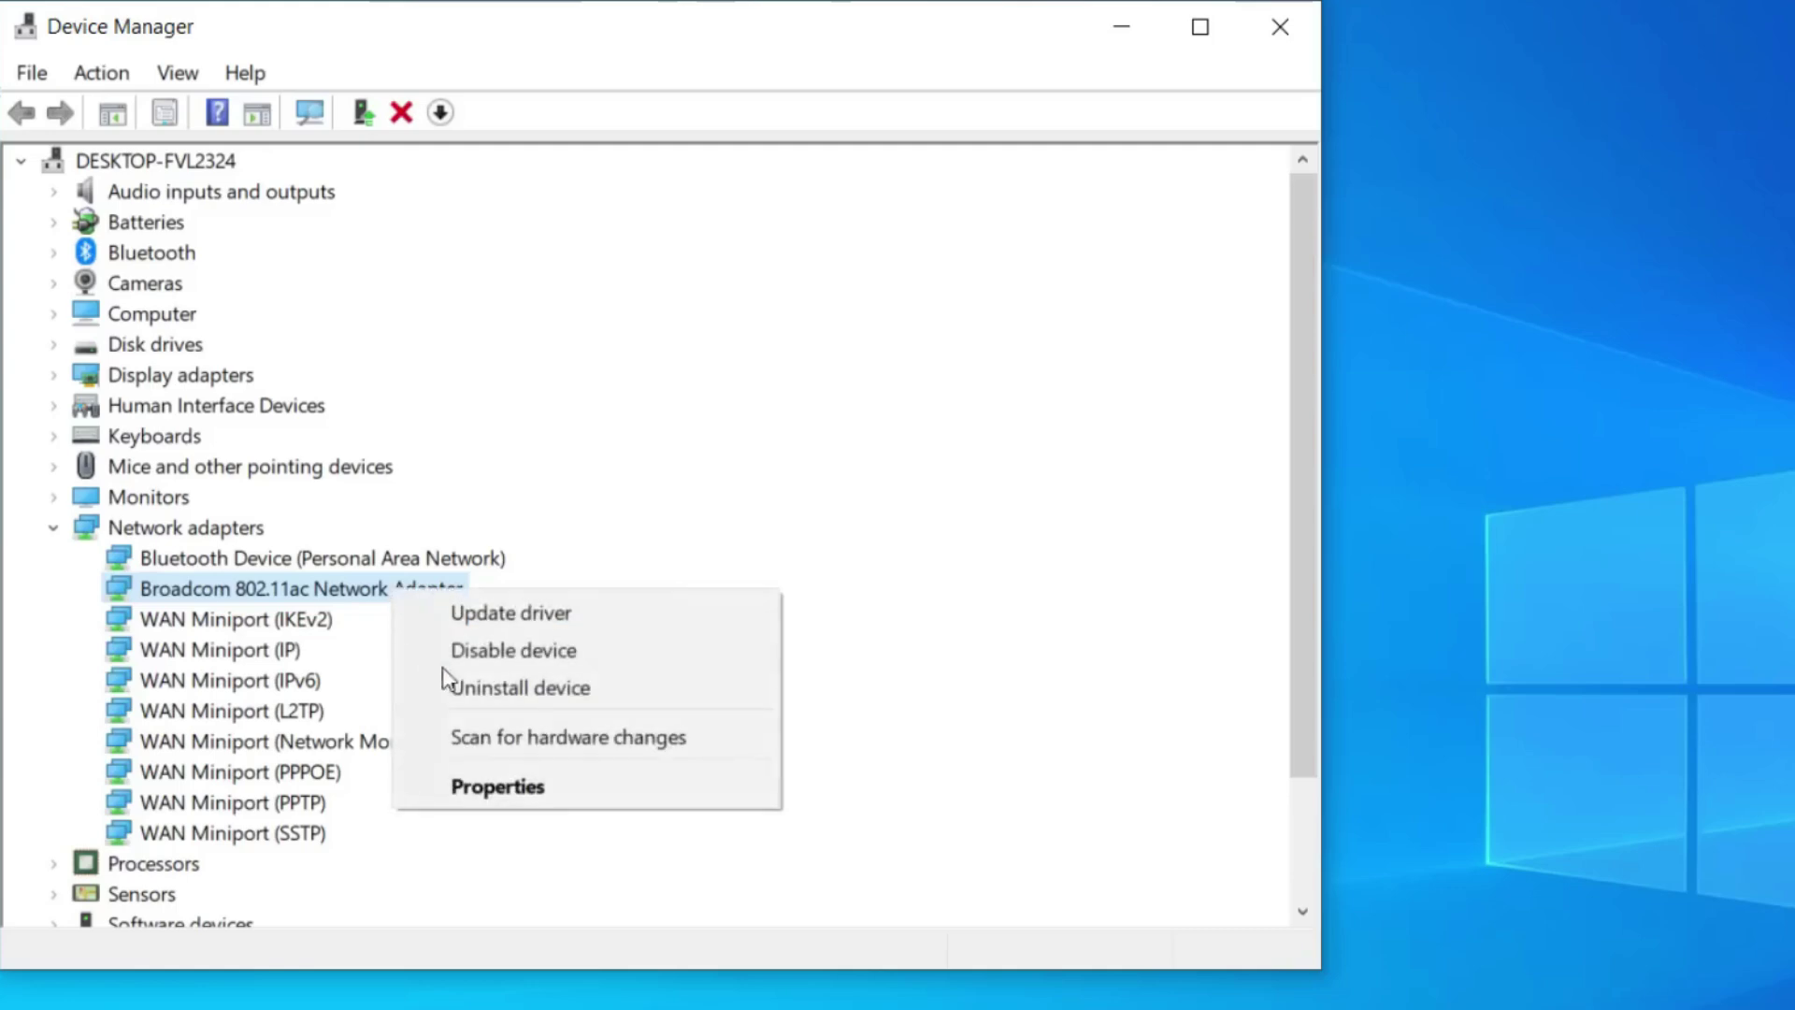
left_click(481, 692)
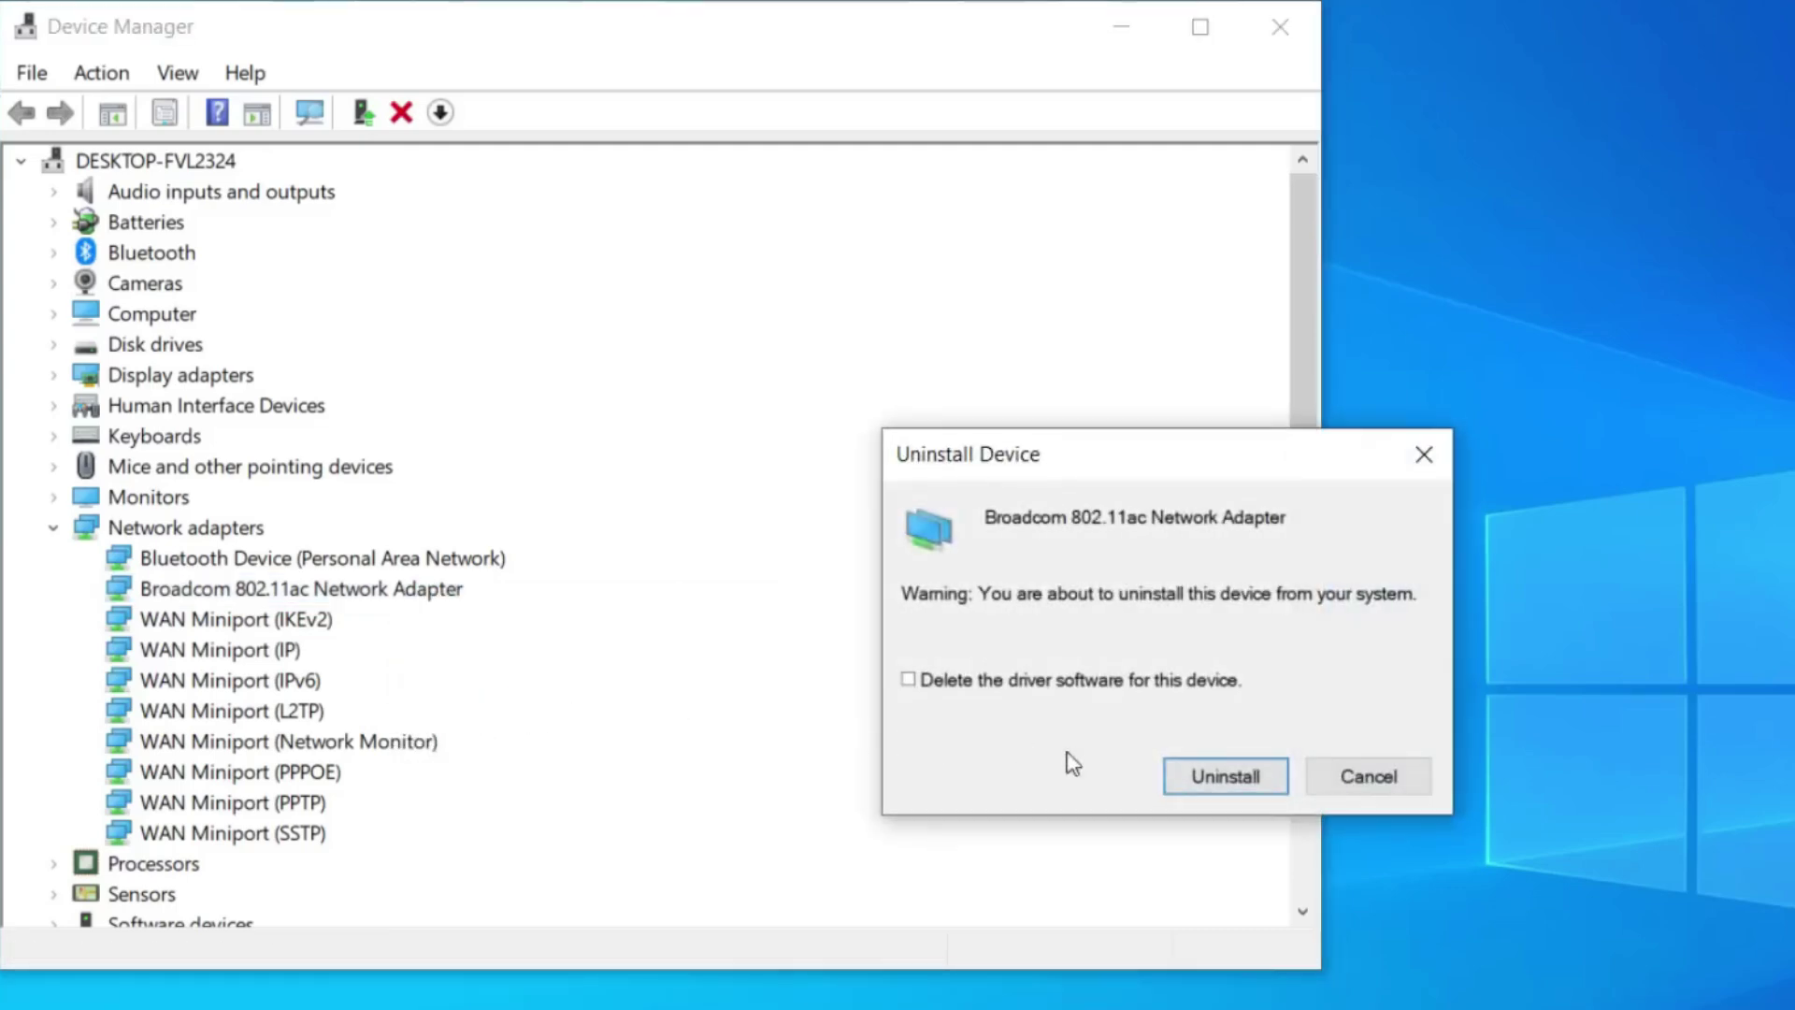
left_click(1250, 790)
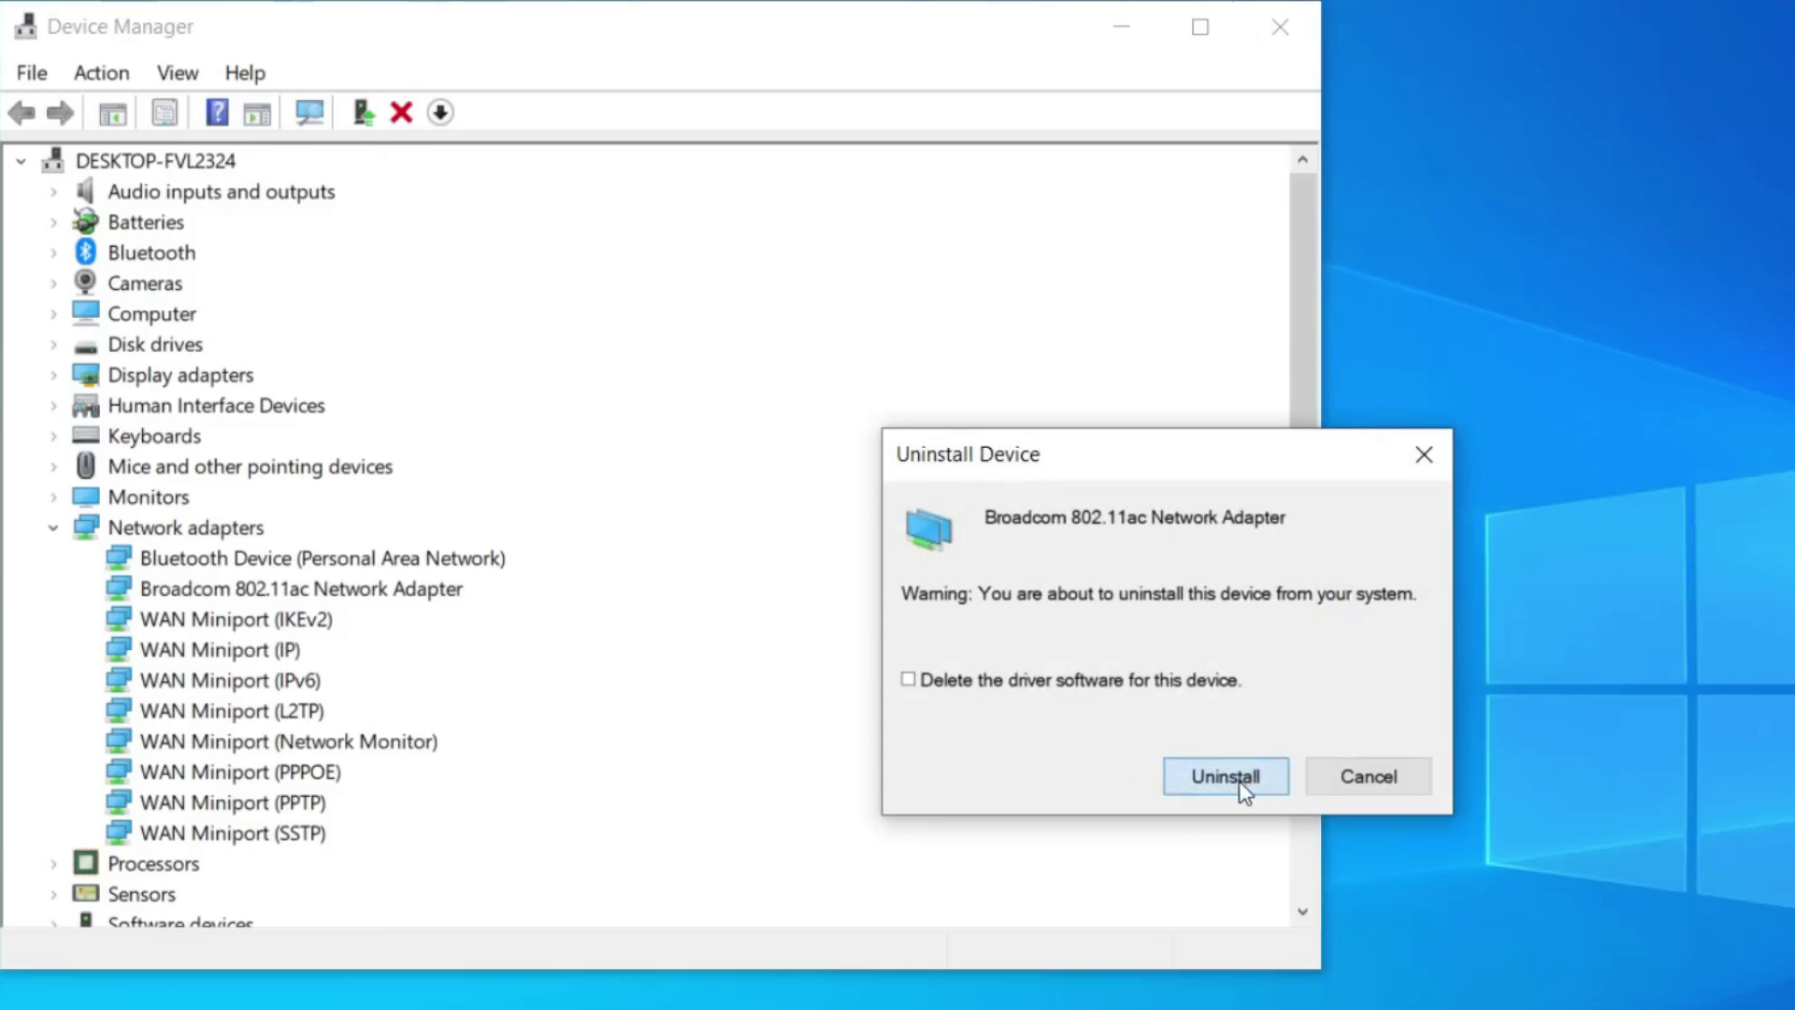
left_click(1216, 790)
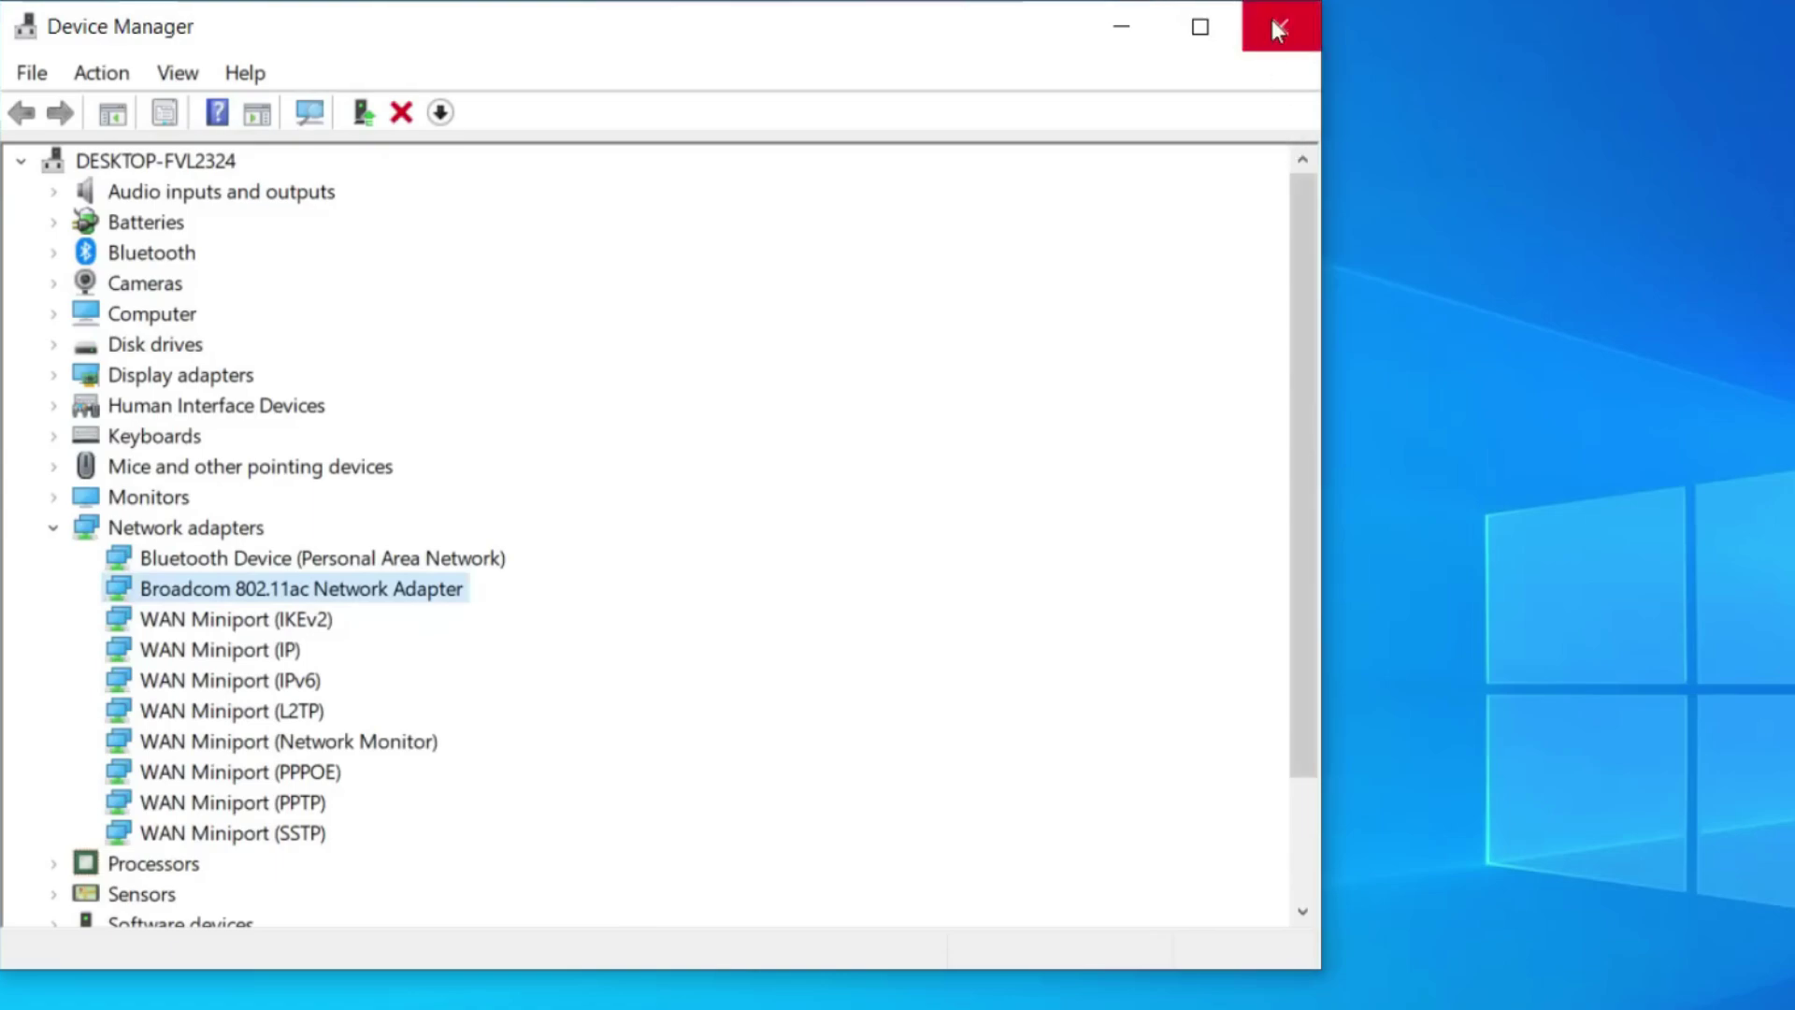
left_click(1277, 28)
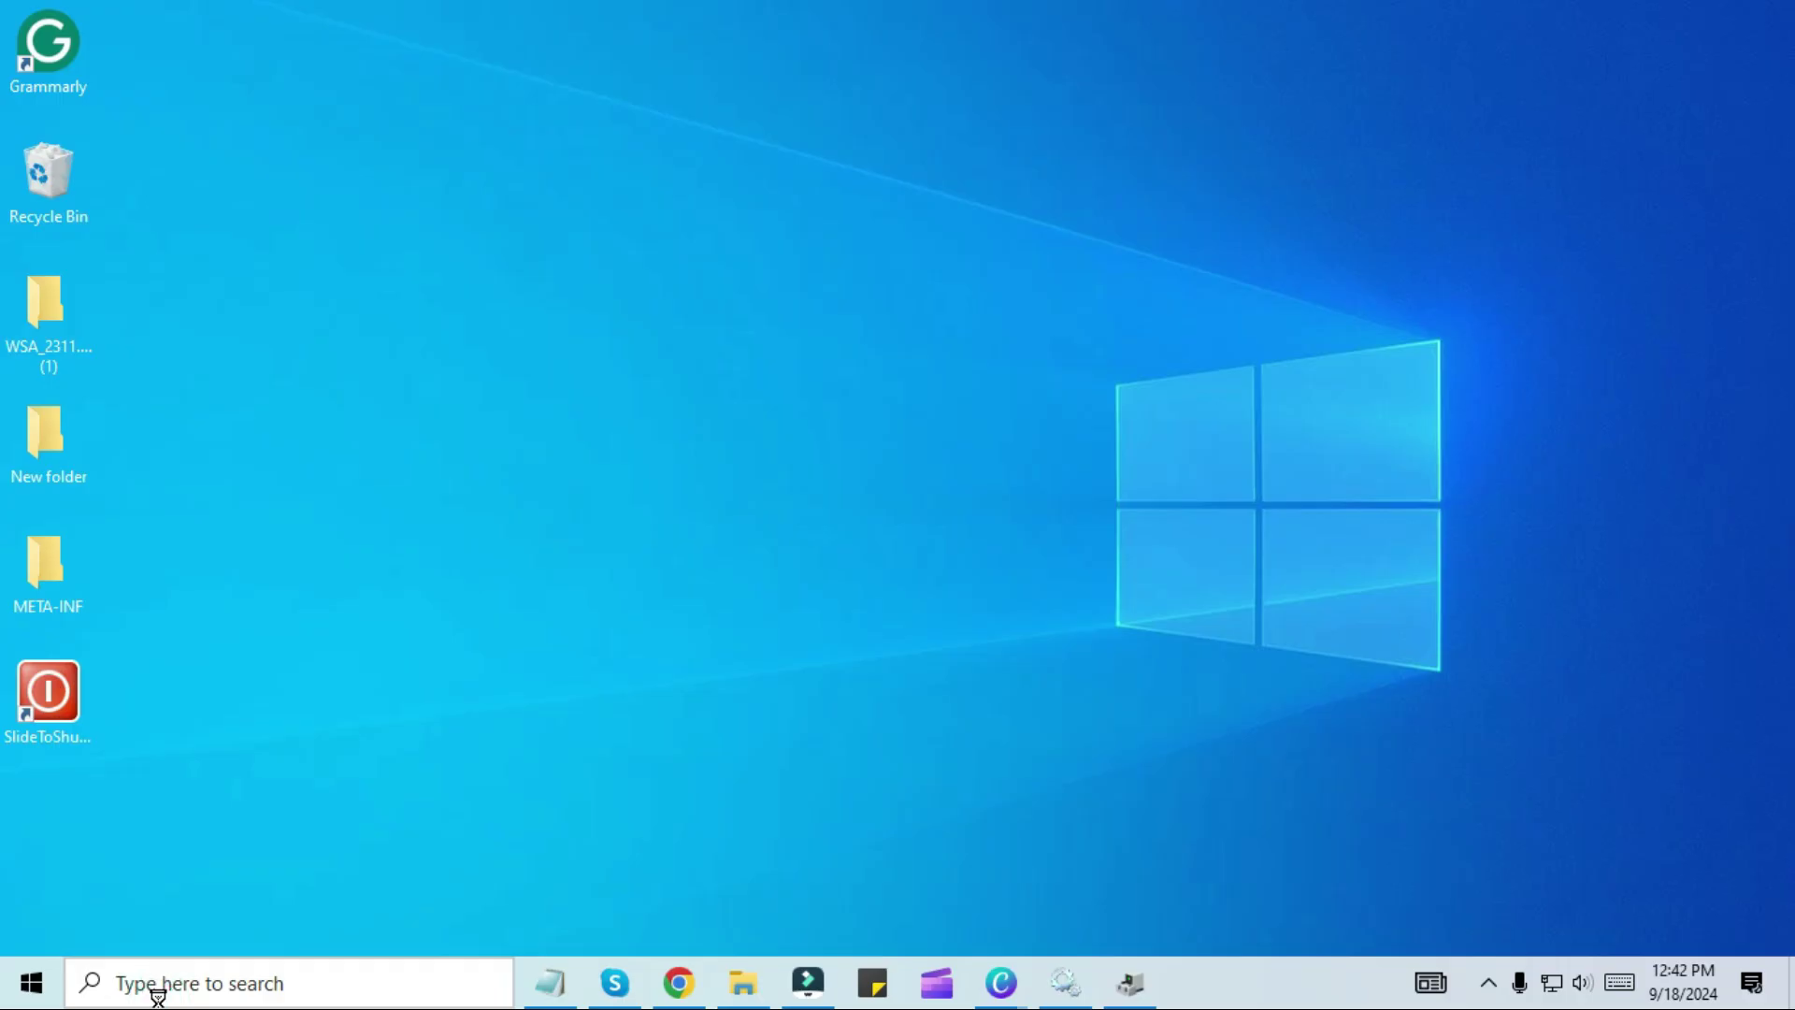
Step: From Settings' Network & Internet status page, run Network reset and confirm with Yes
left_click(157, 983)
type("settings")
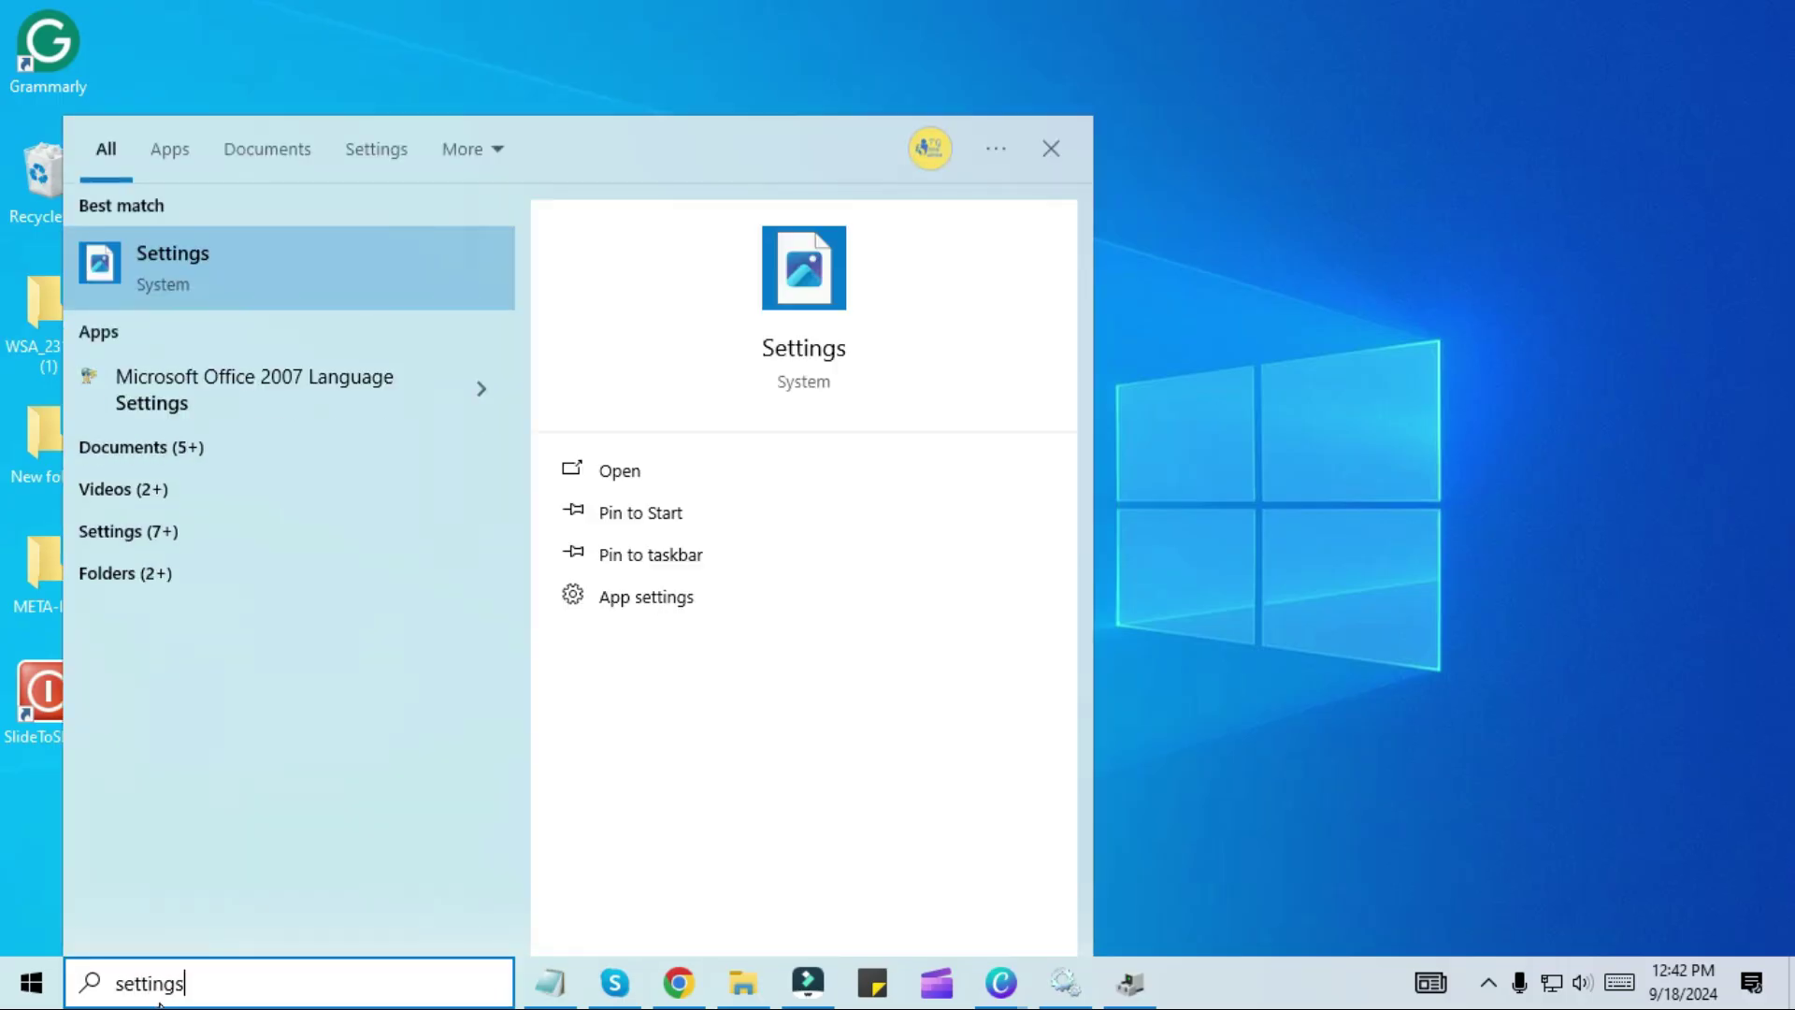
left_click(248, 301)
left_click(1522, 305)
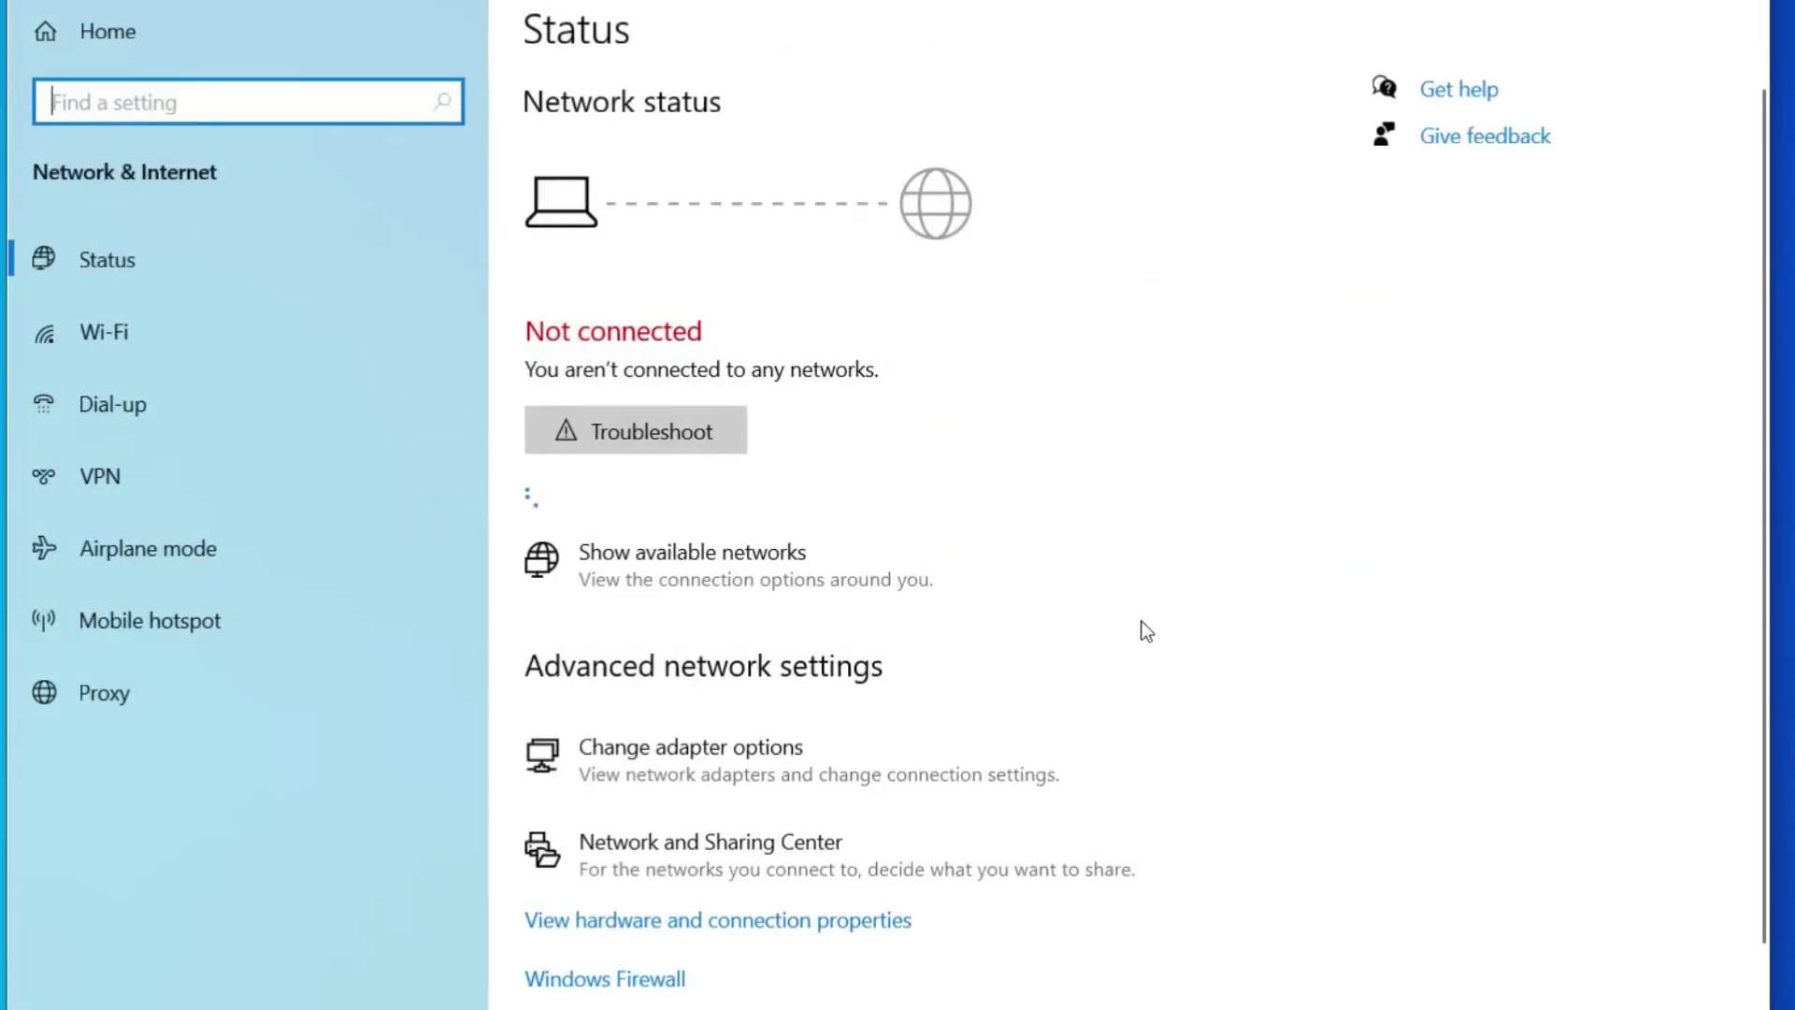
scroll(1131, 640, "down", 2)
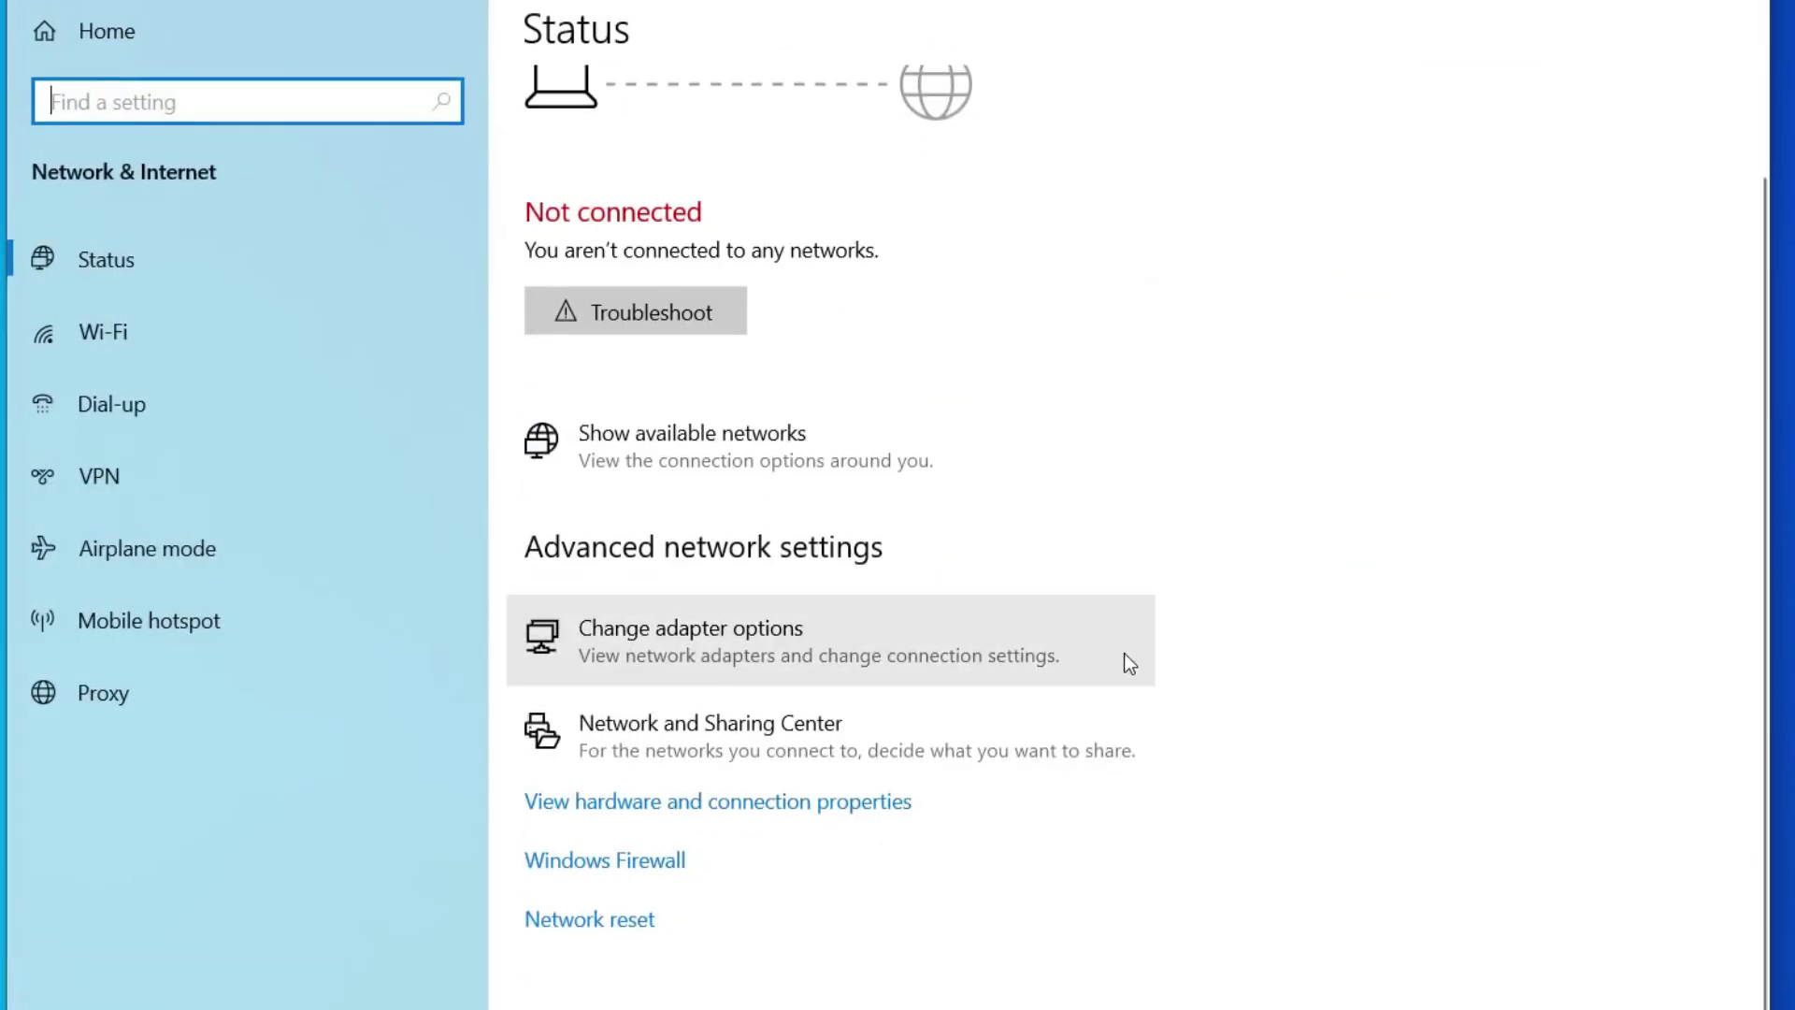
left_click(589, 924)
left_click(144, 417)
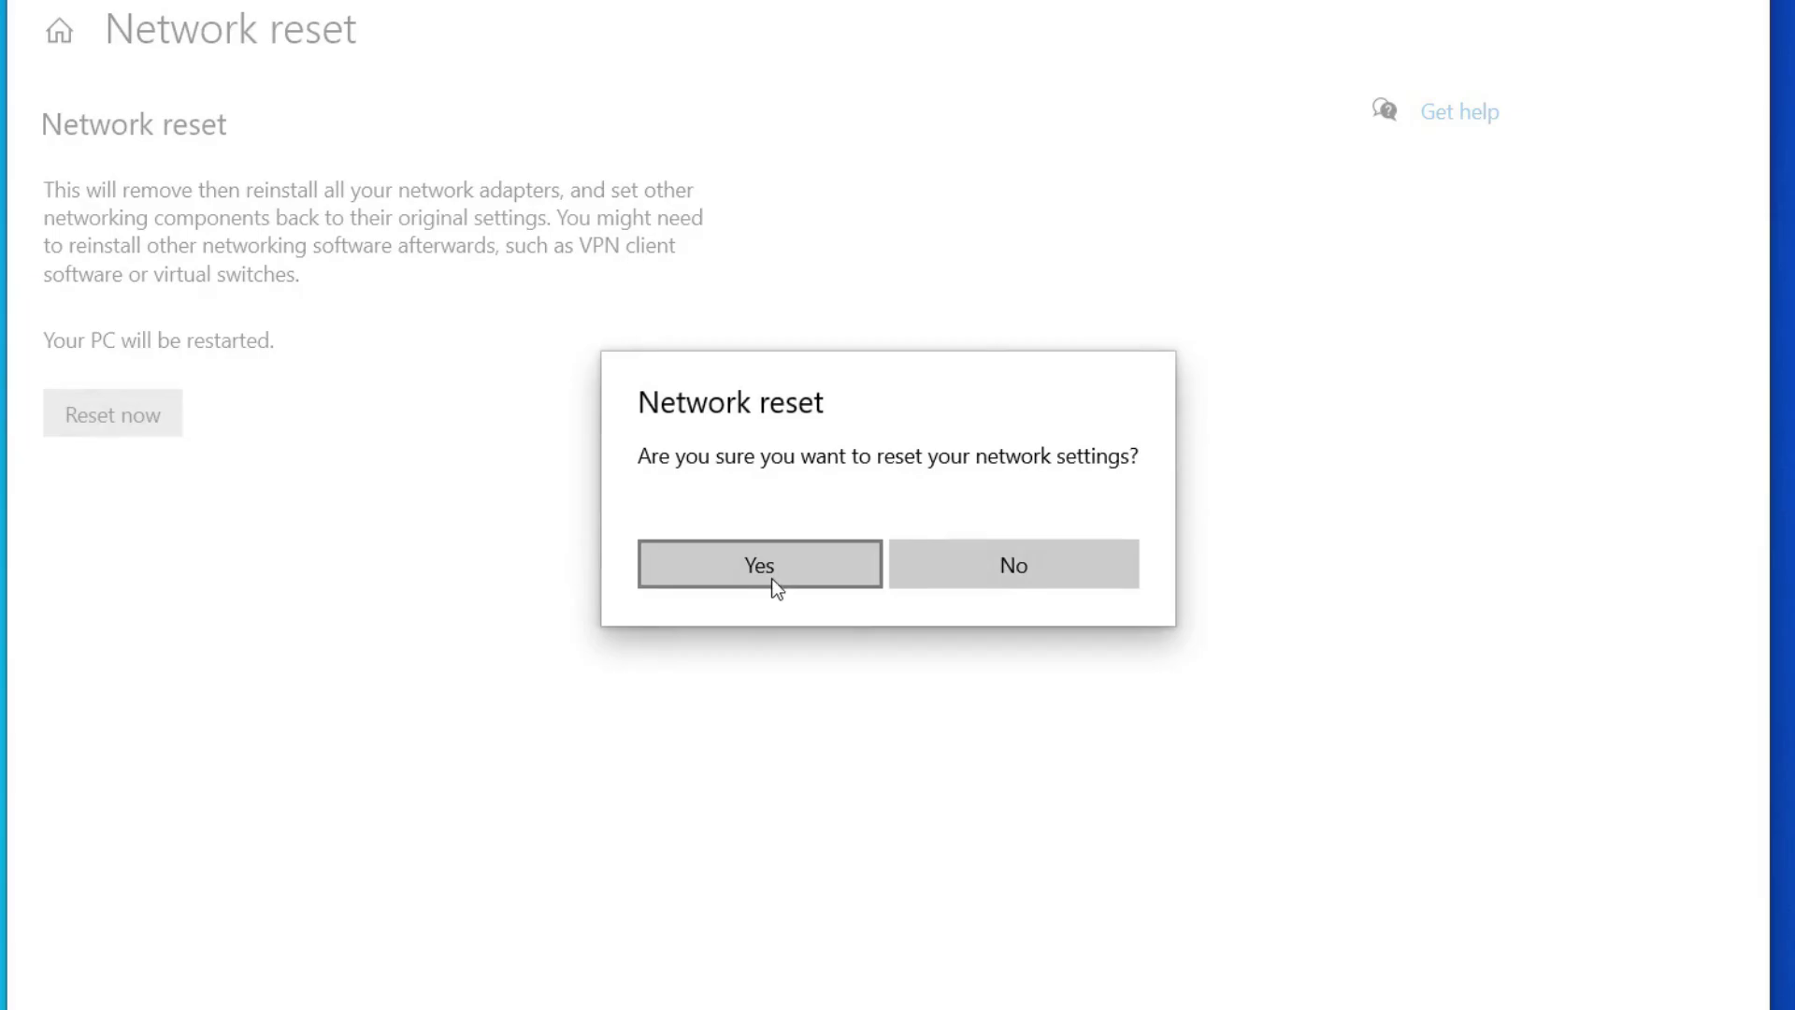
left_click(759, 565)
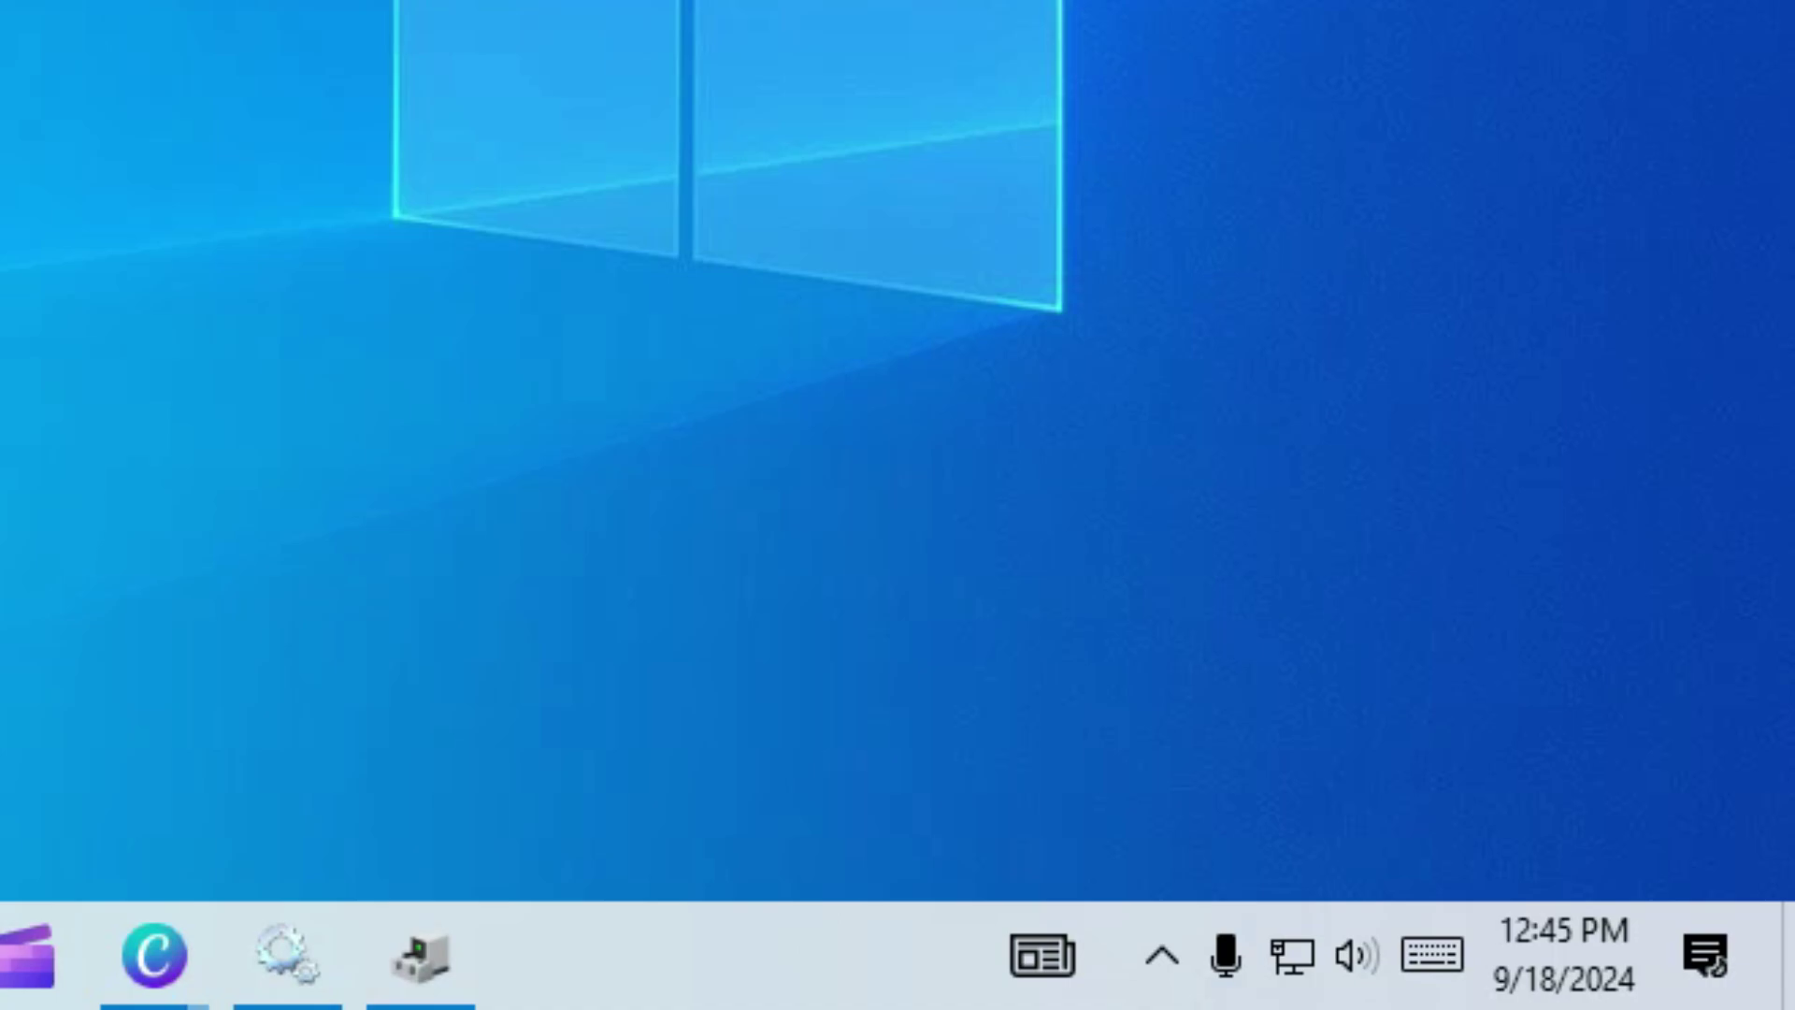
Step: Open Command Prompt as administrator and run netsh winsock reset
left_click(168, 983)
type("cmd")
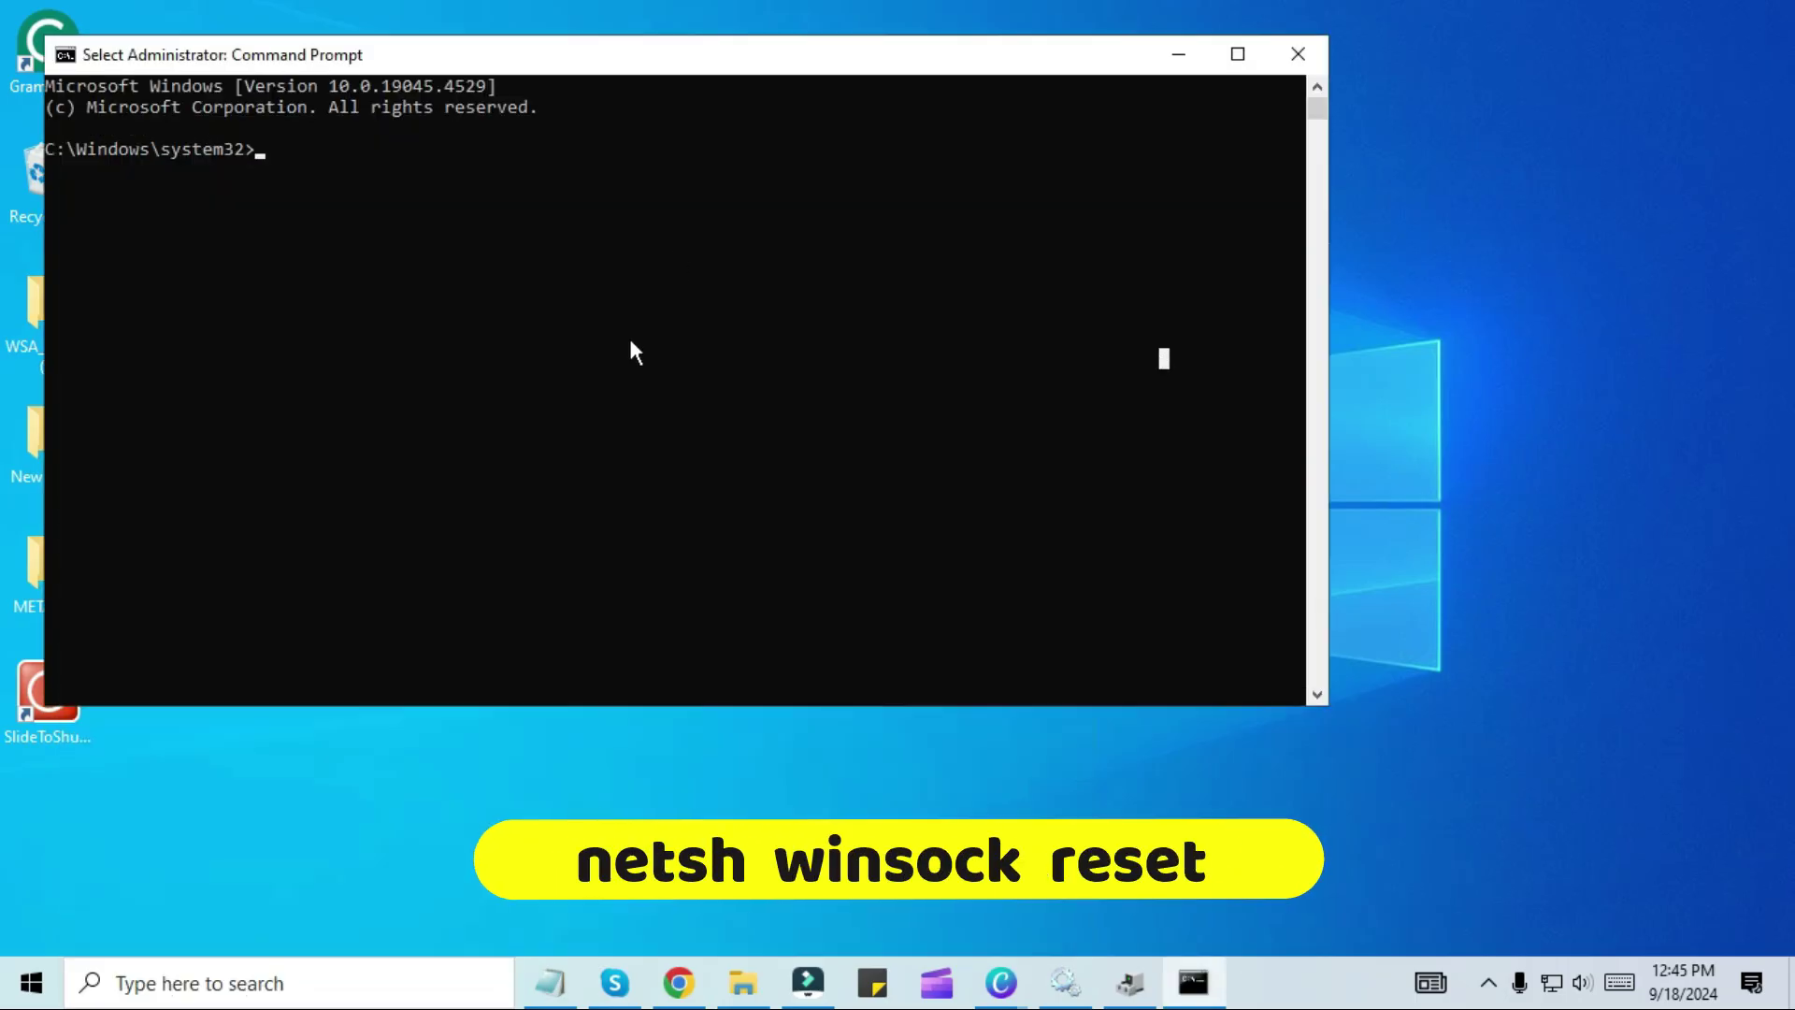
type("netsh winsock reset")
key("Return")
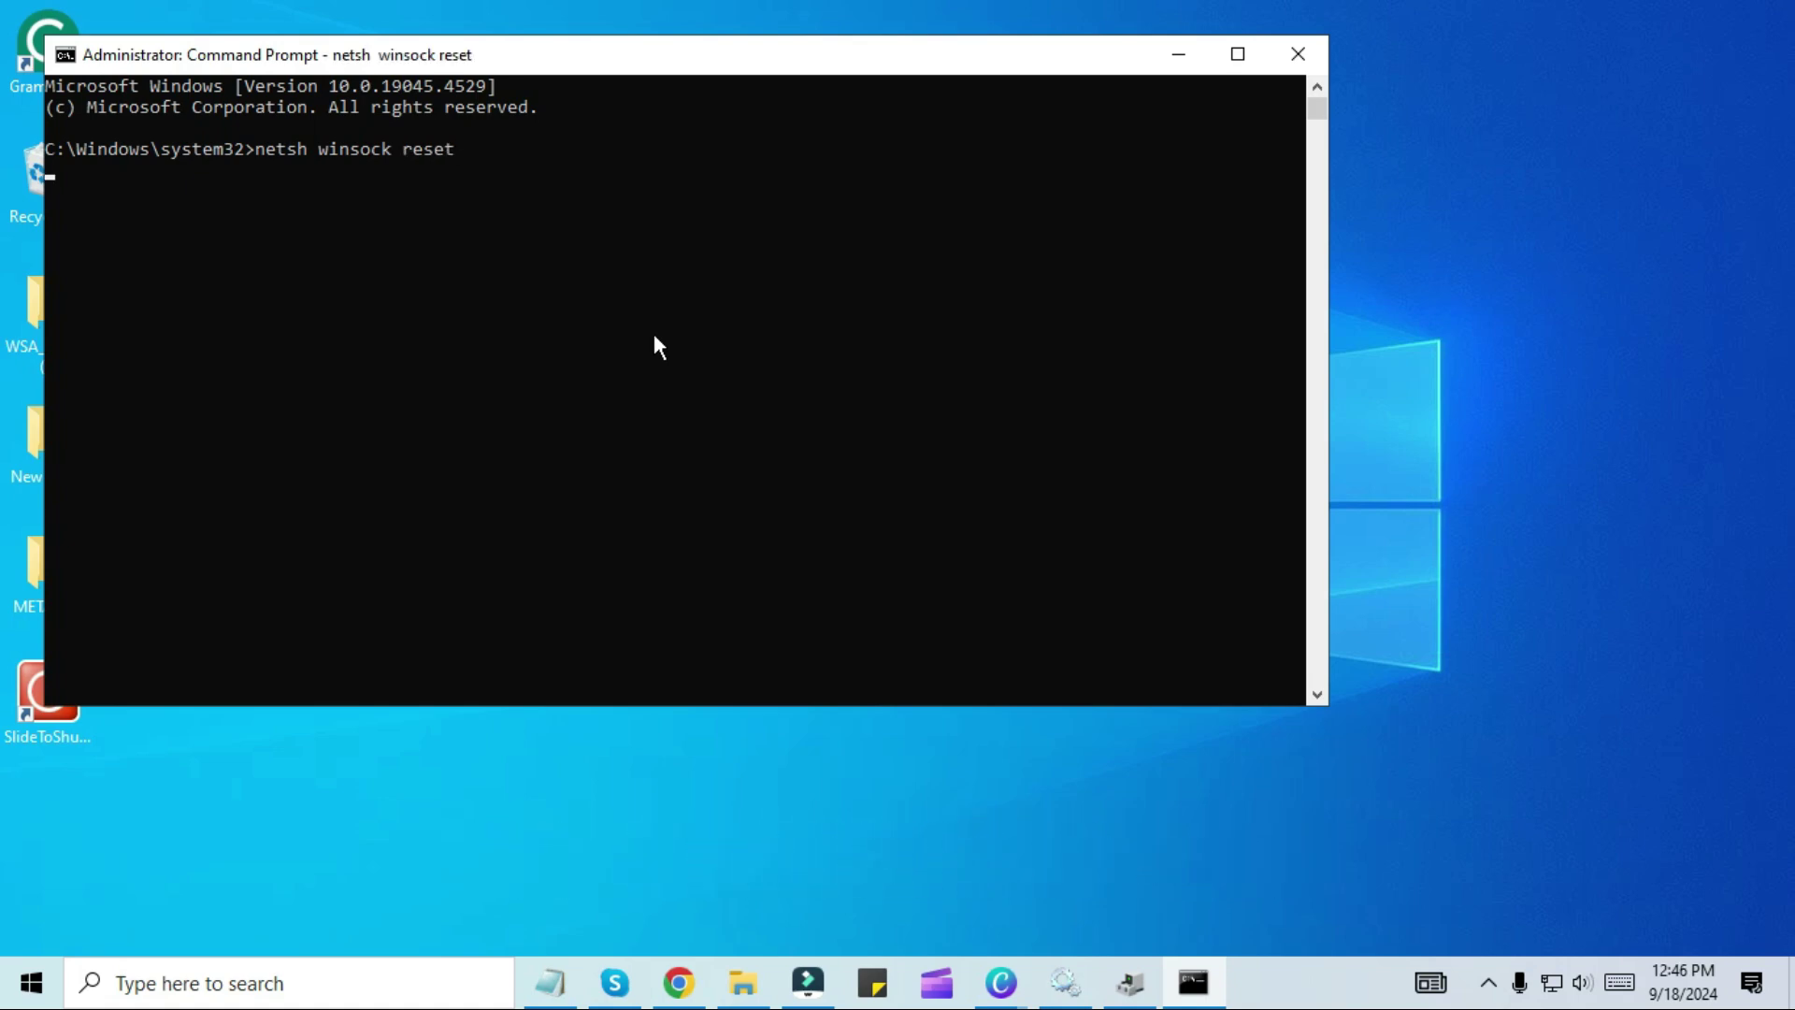
Step: Run netsh int ip reset resetlog.txt and close Command Prompt
type("net")
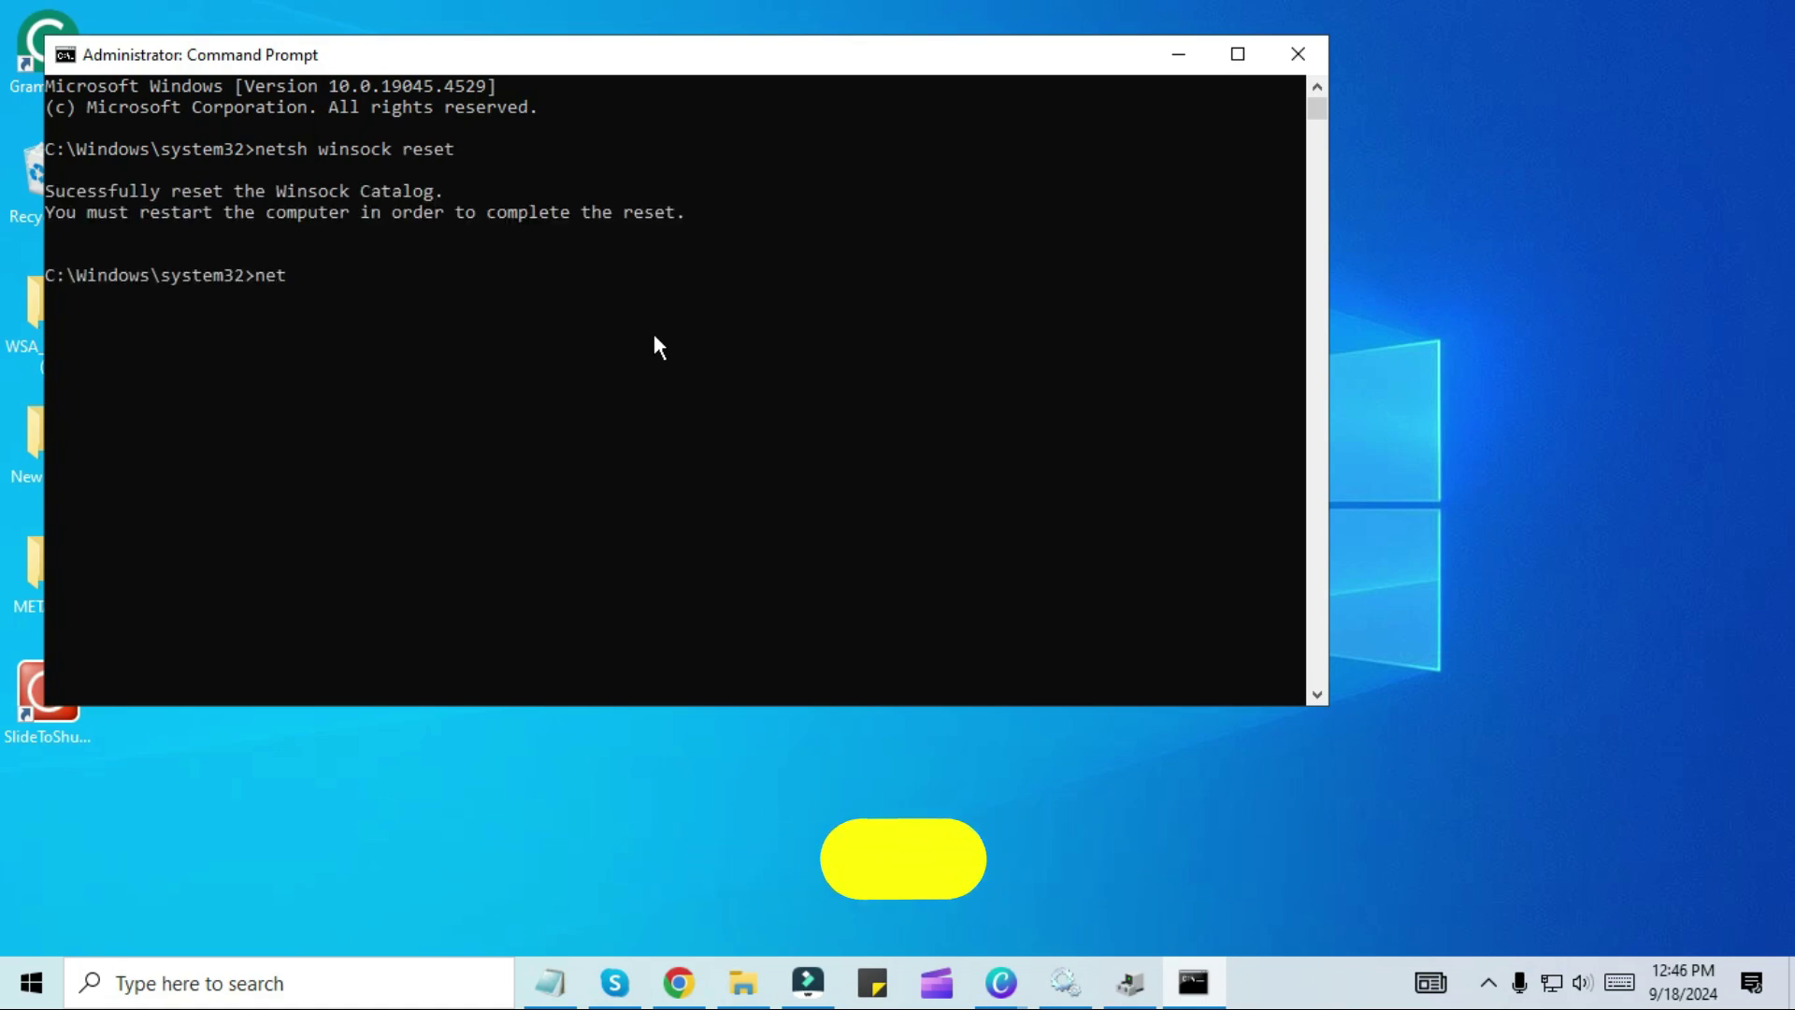
type("sh int ip reset resetlog.txt")
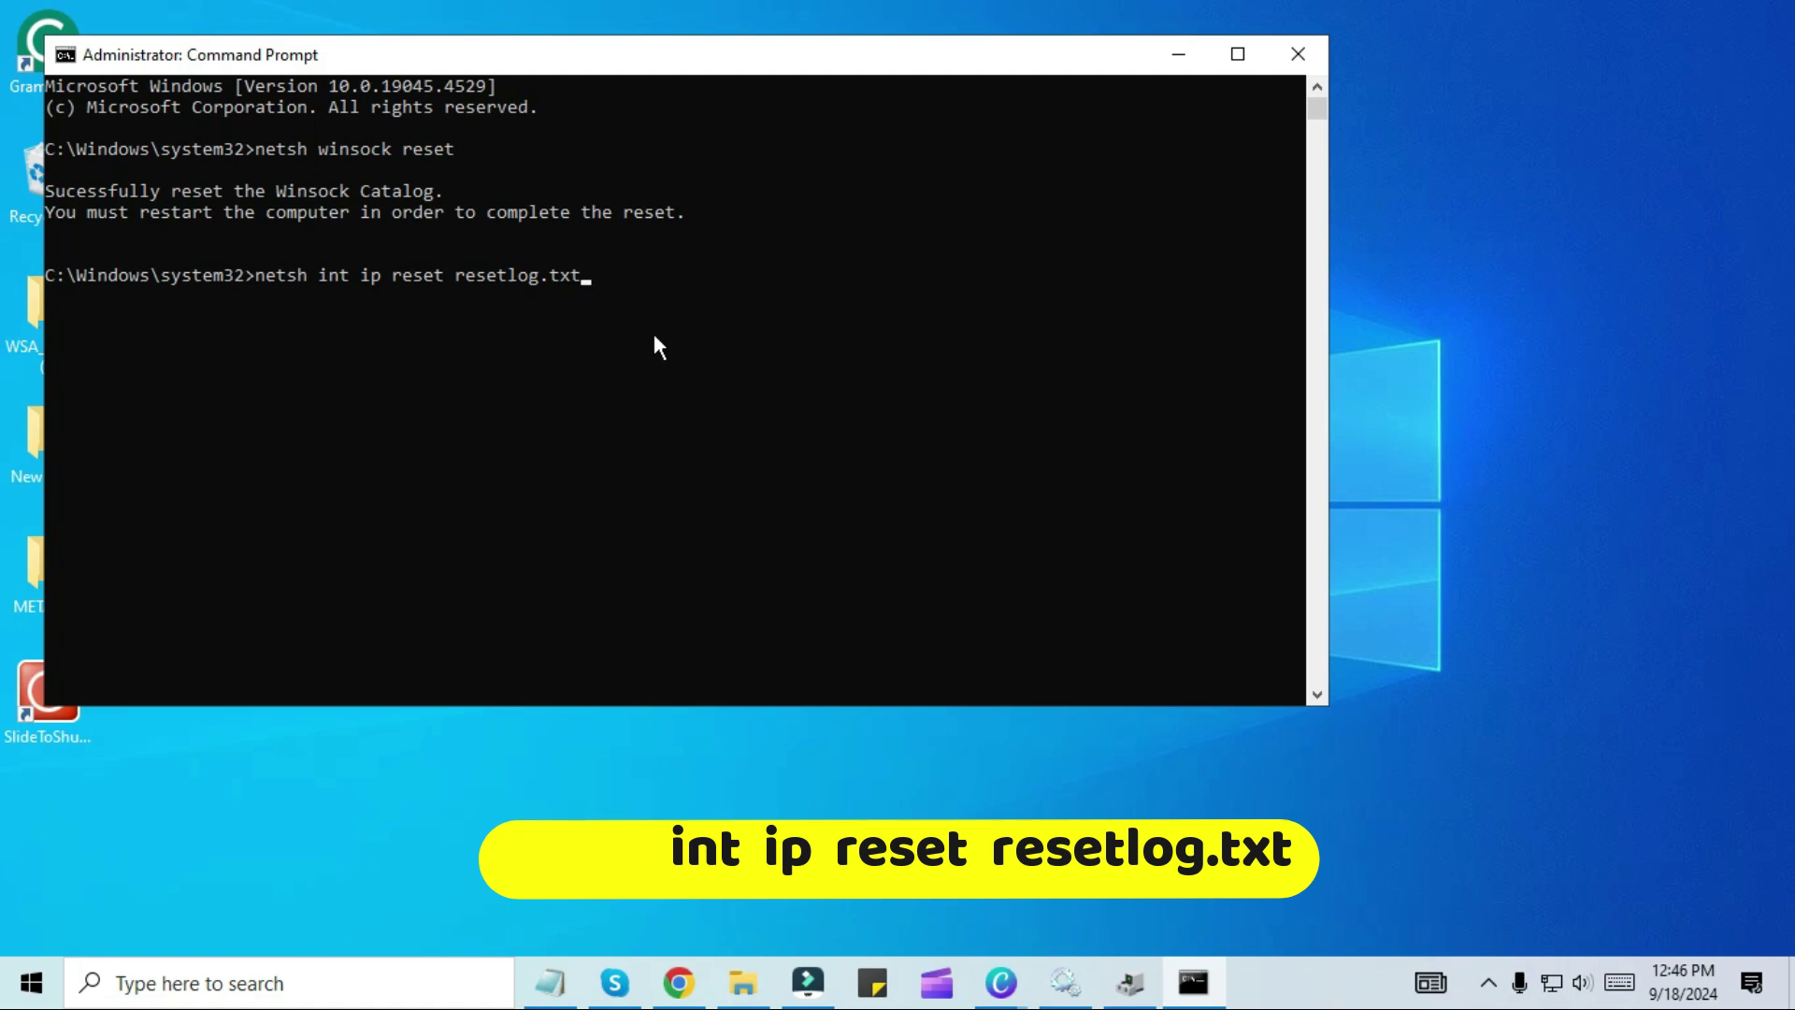
key("Return")
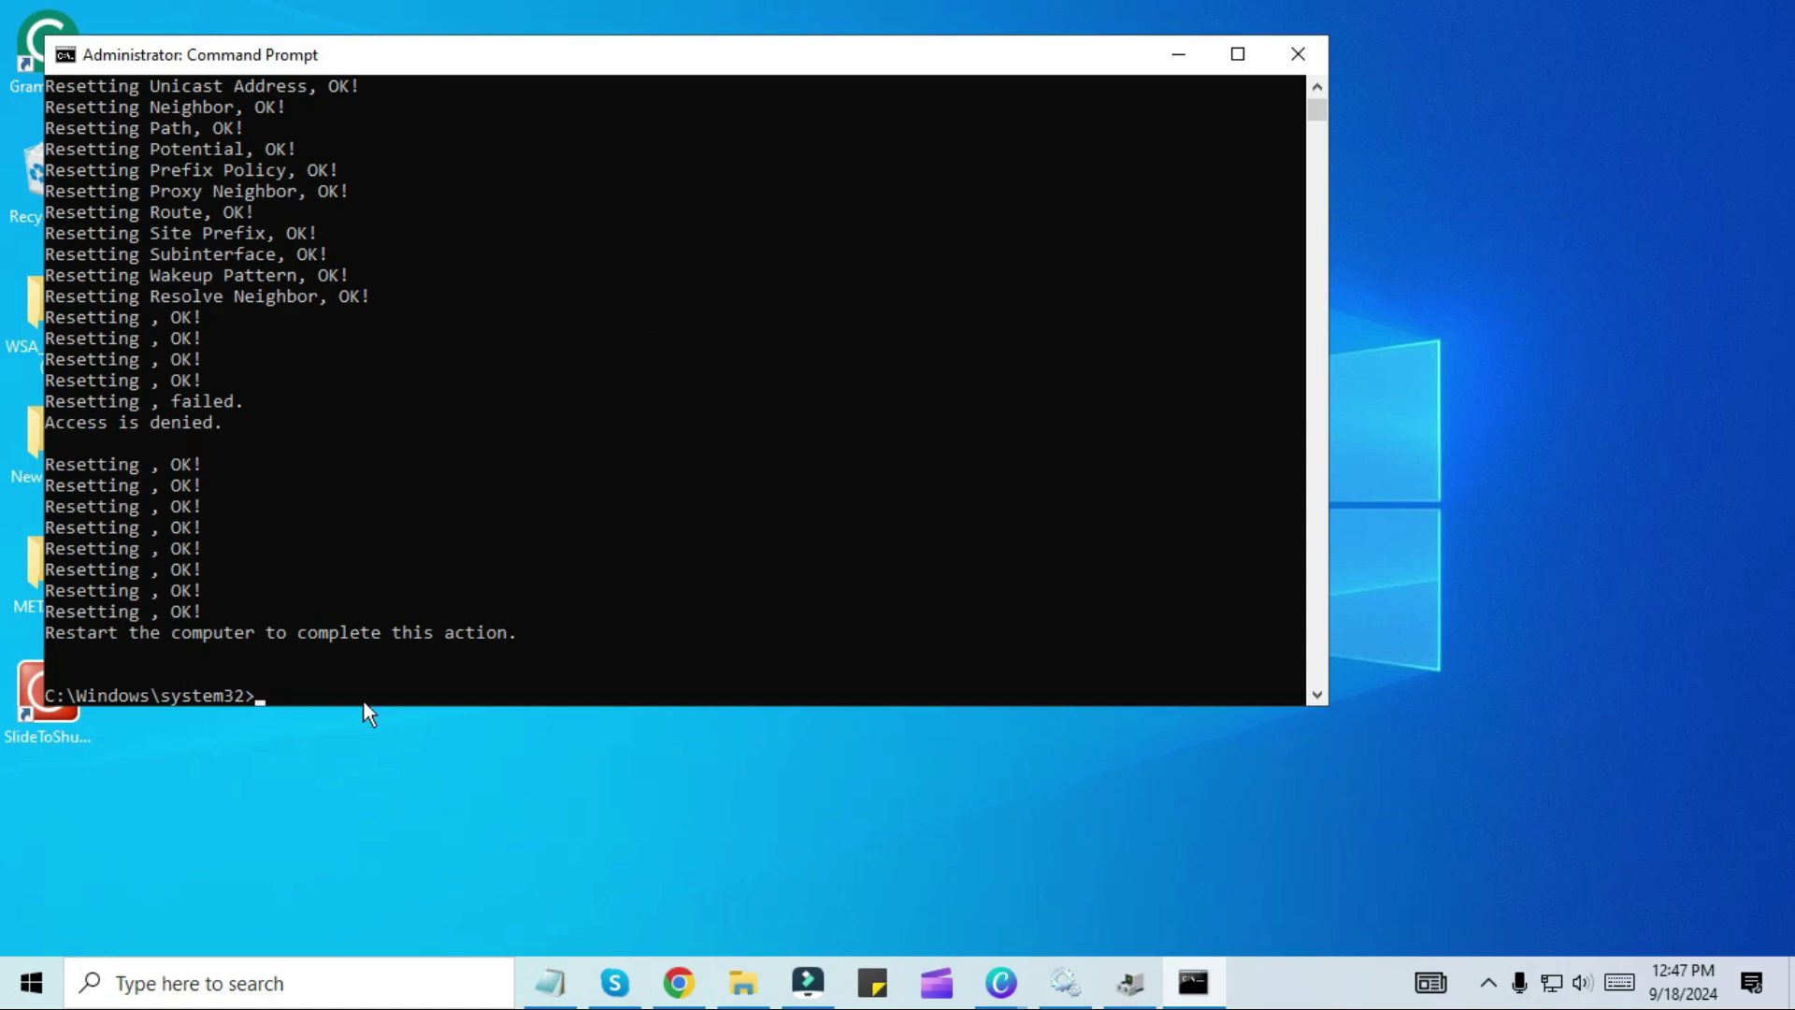
left_click(1297, 54)
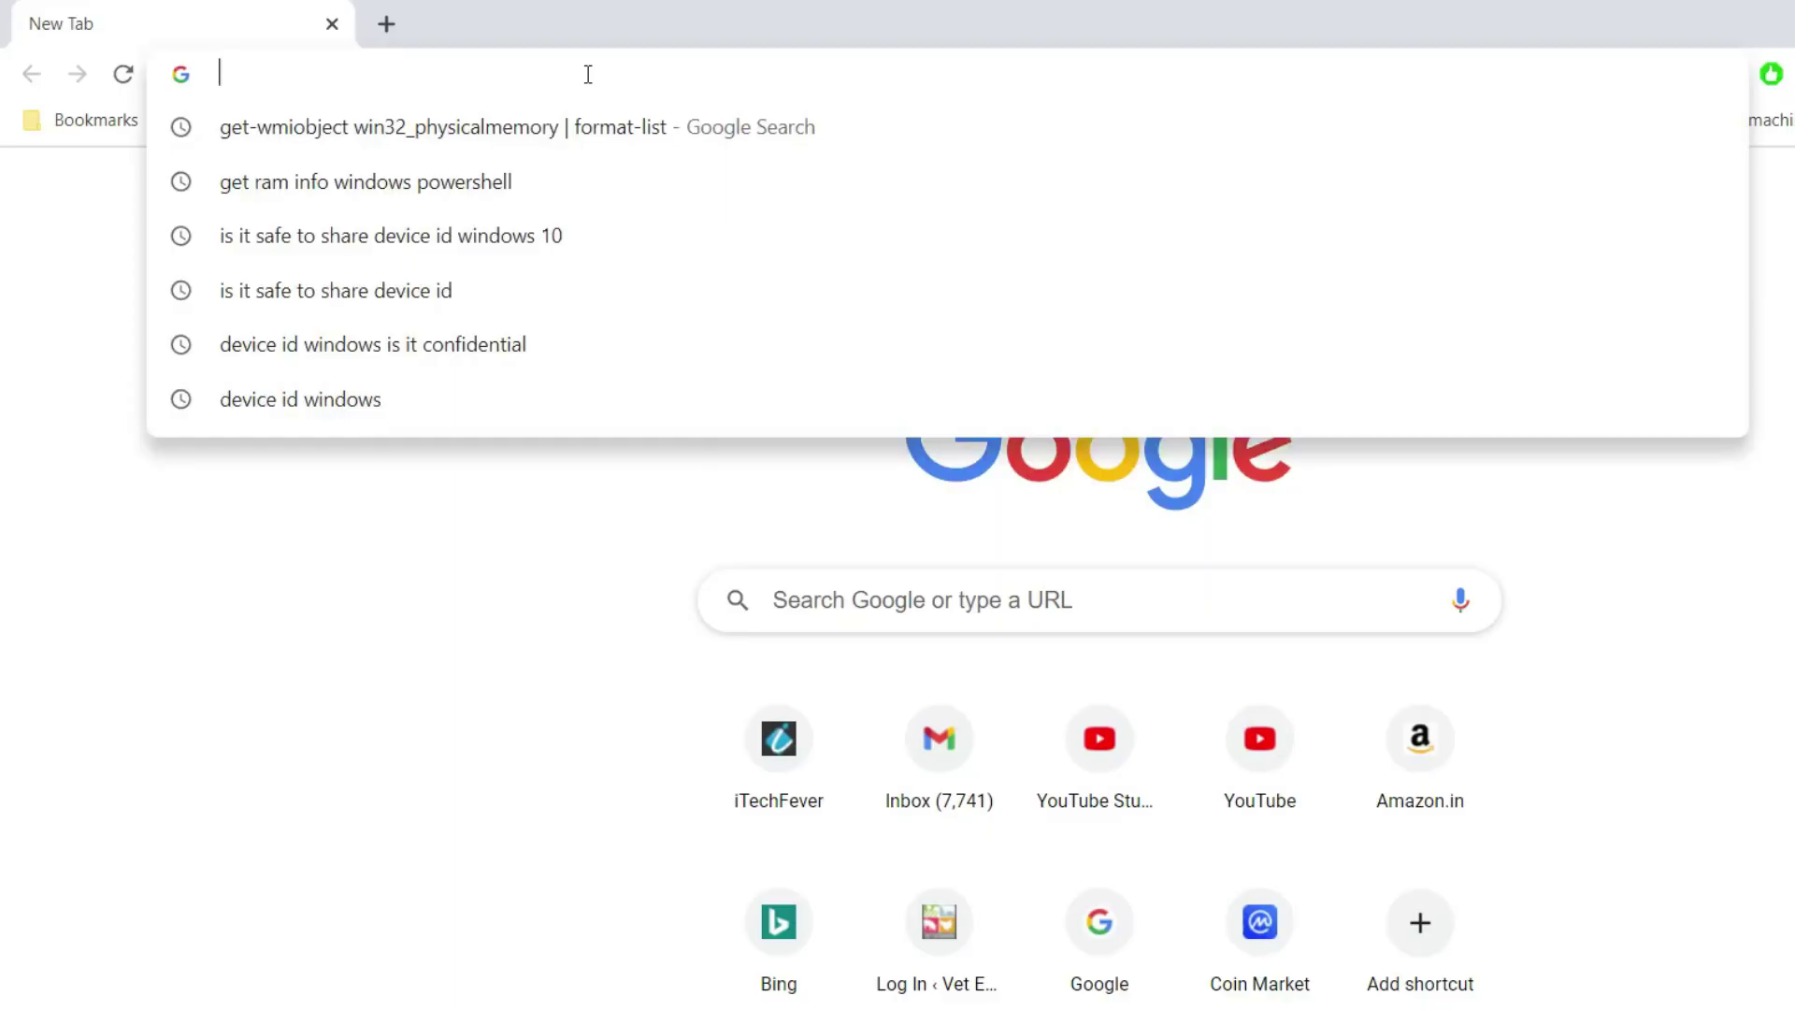
Step: Search Google for 'asus net' and open the official ASUS Download Center
type("asus")
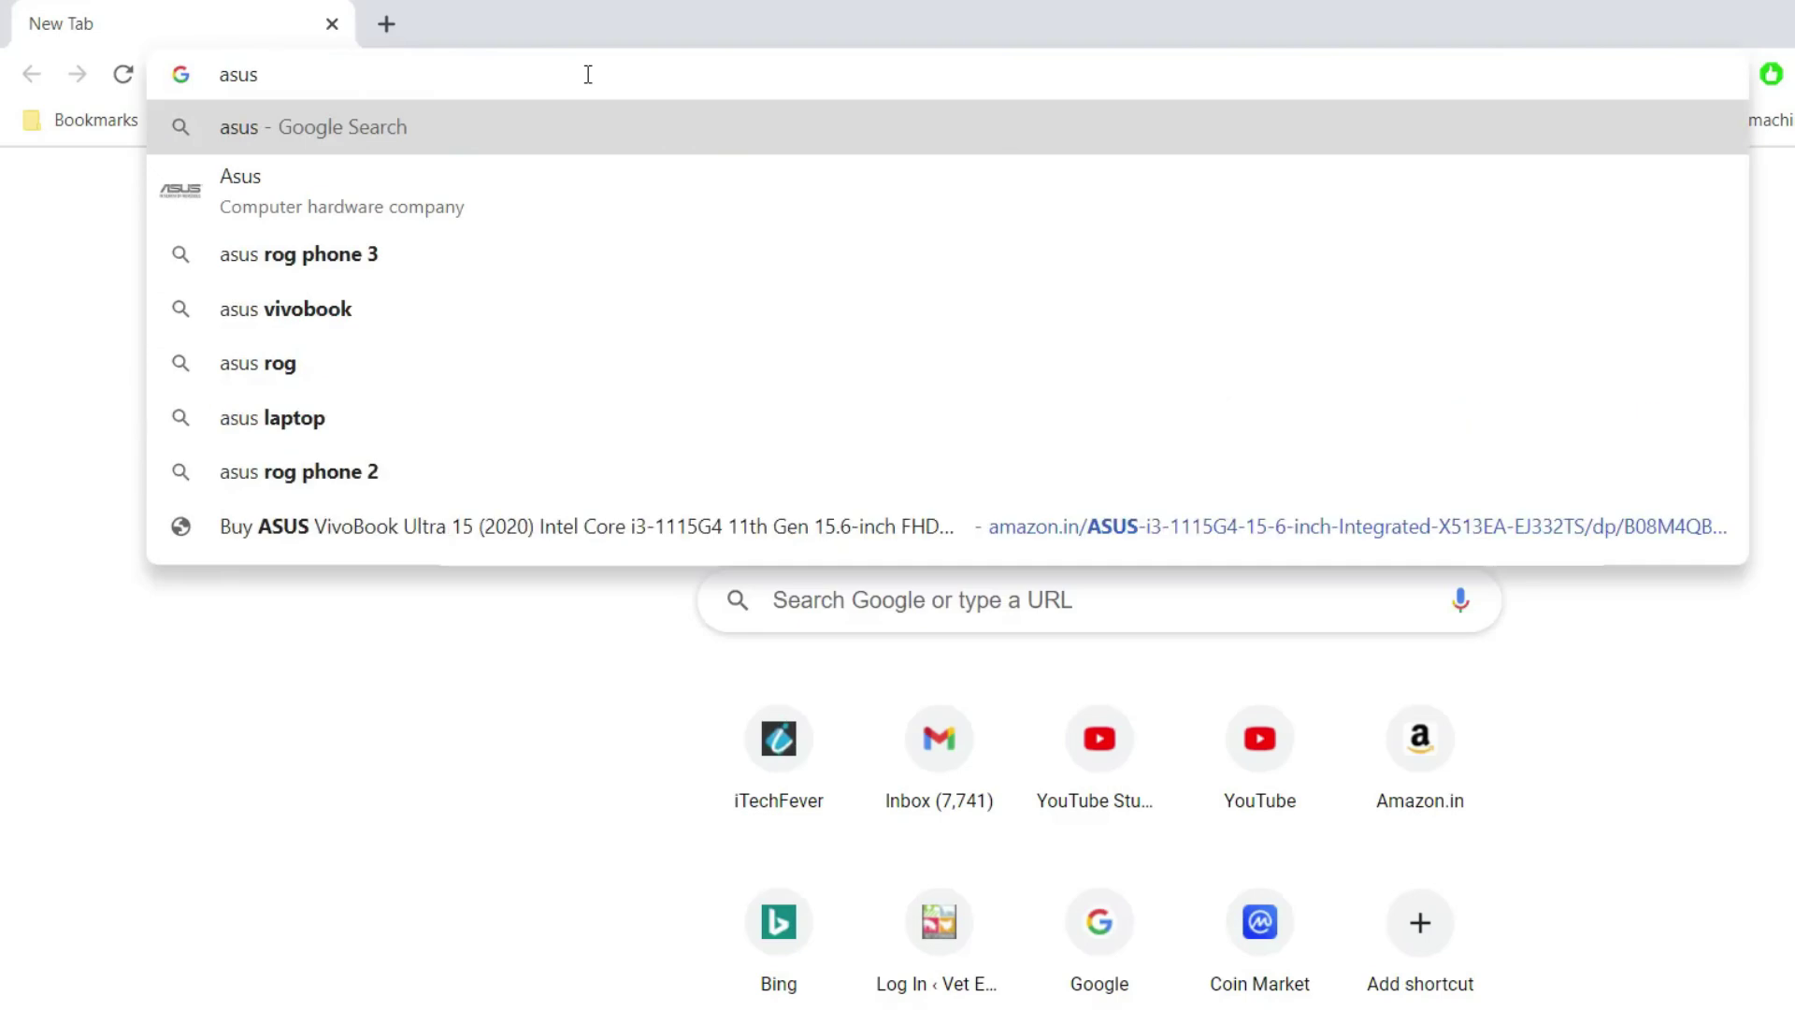
type(" net")
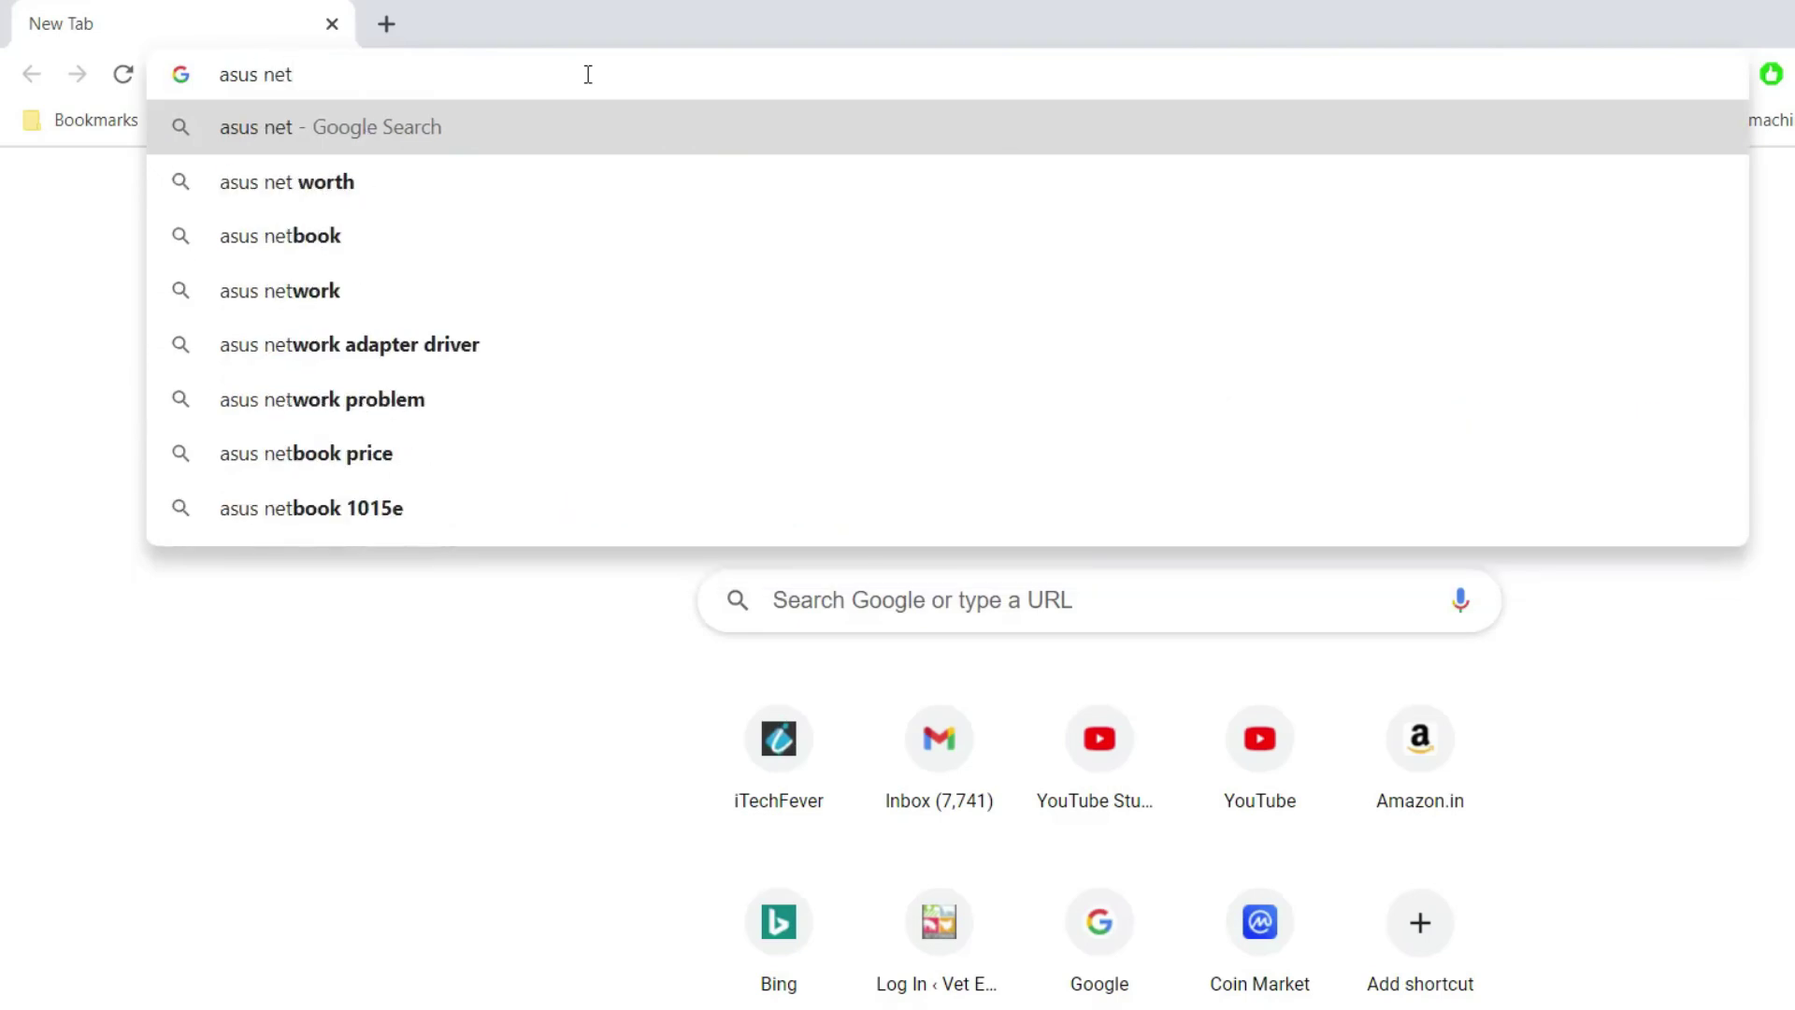
left_click(458, 348)
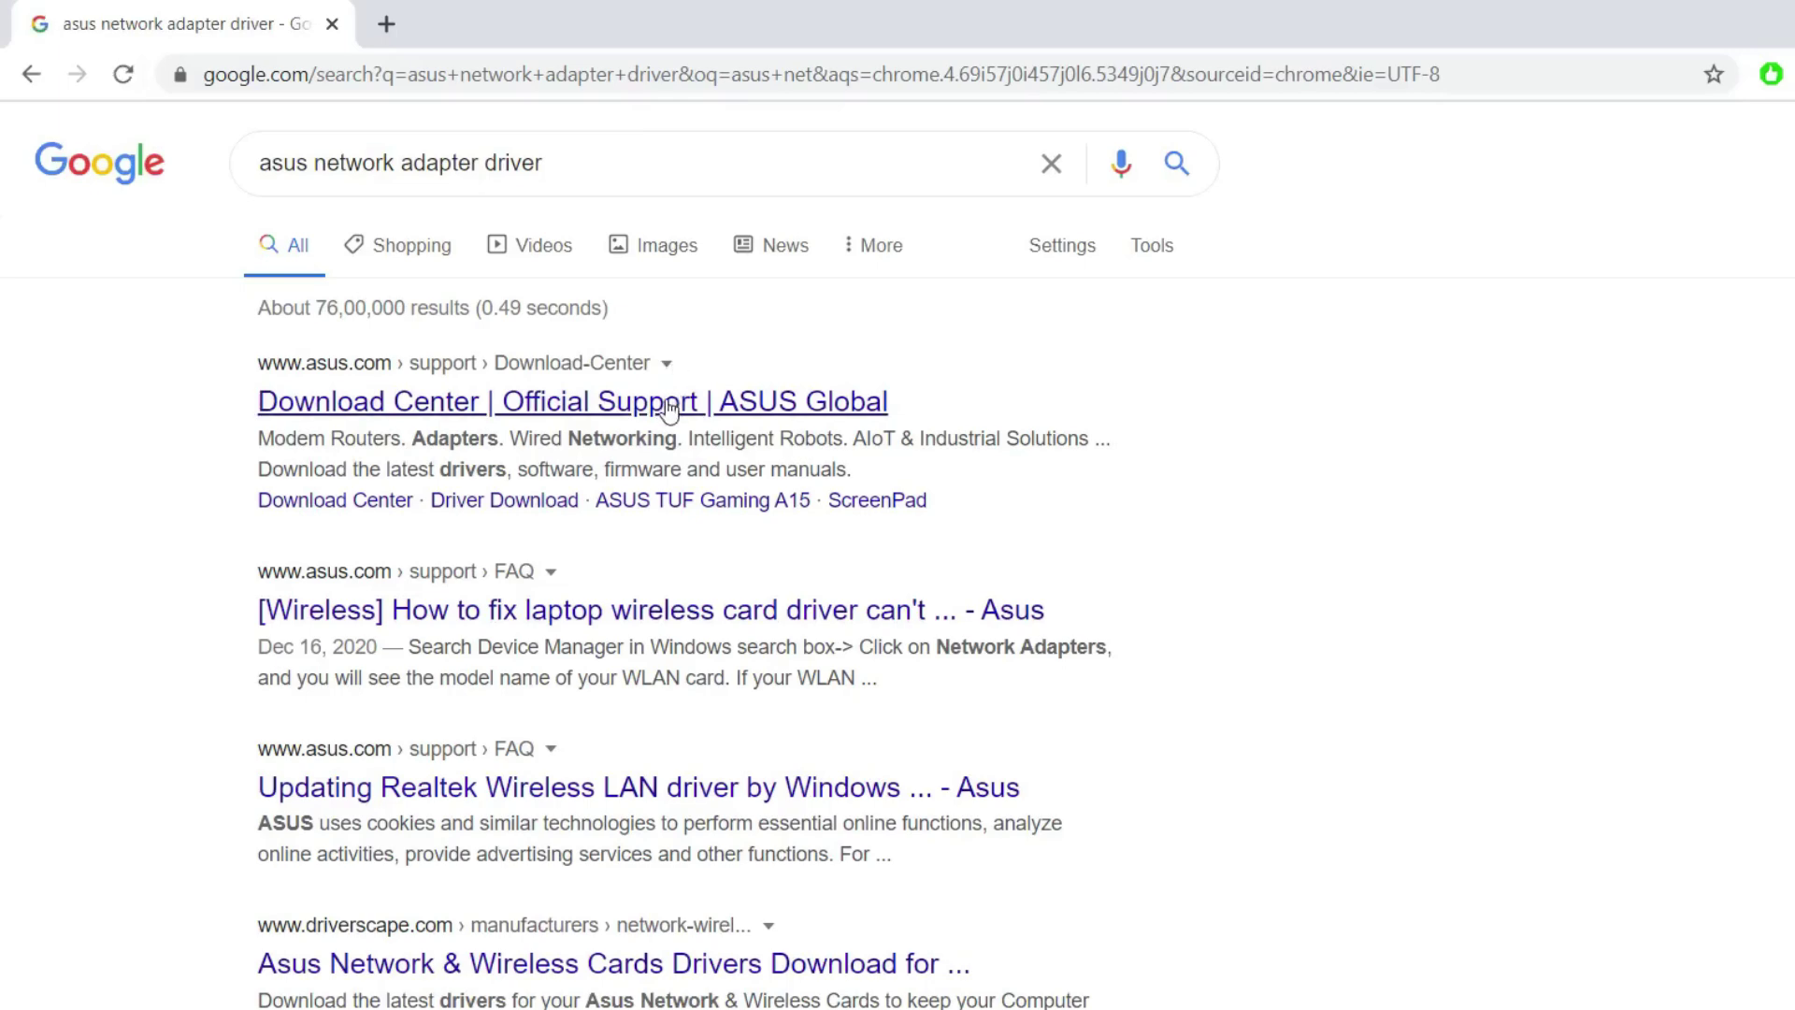
left_click(666, 404)
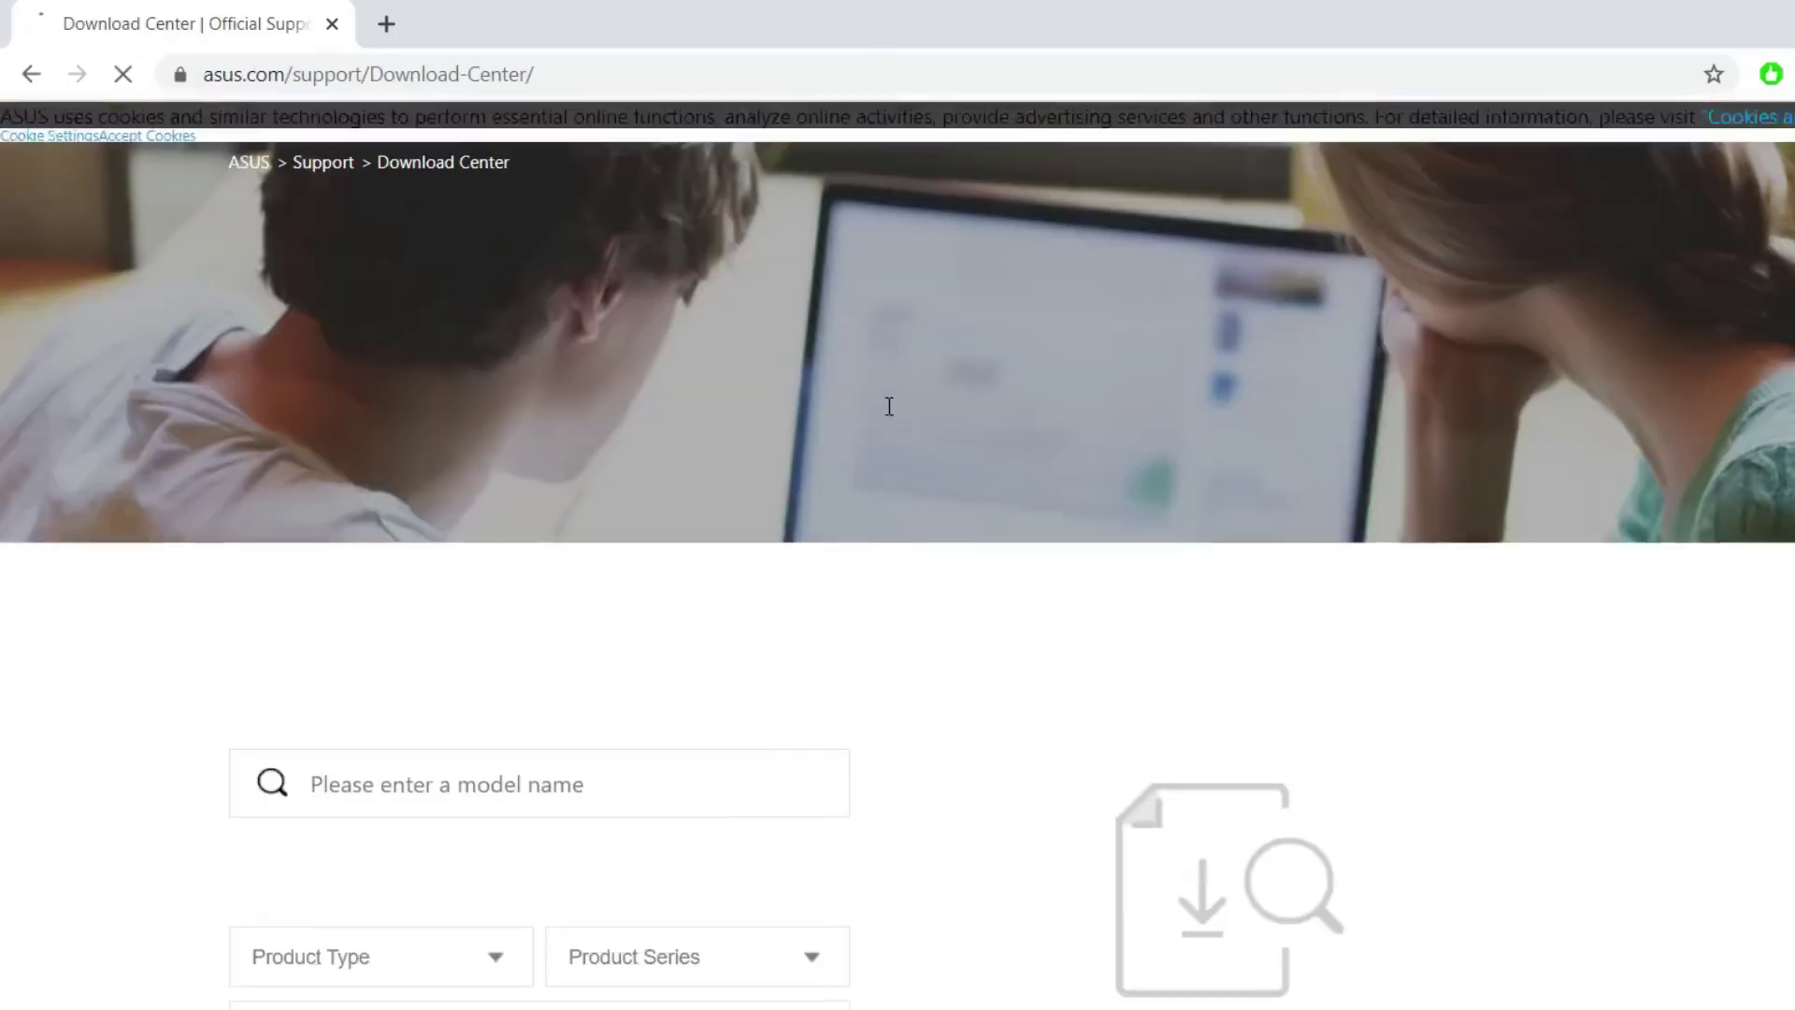
scroll(608, 825, "down", 10)
scroll(608, 824, "up", 7)
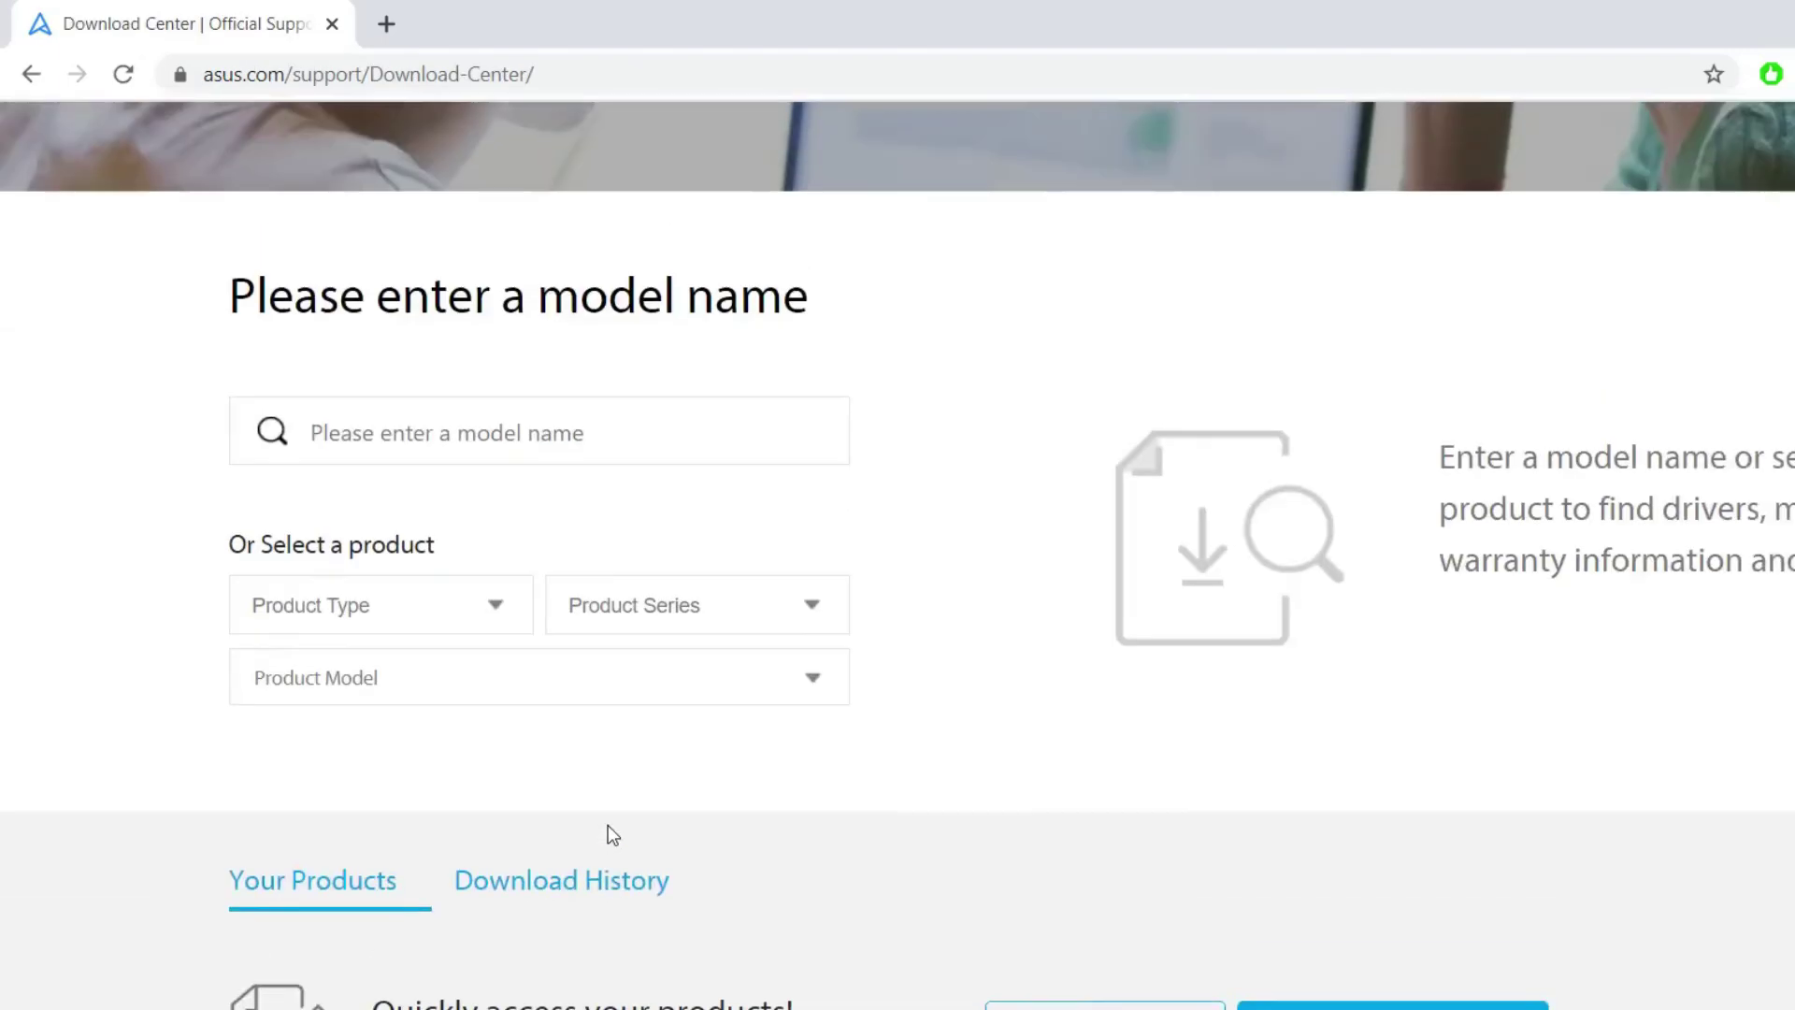
Step: Find the ZenBook 14 UX425EA and list its Windows 10 64-bit drivers and utilities
left_click(555, 448)
type("zenboo")
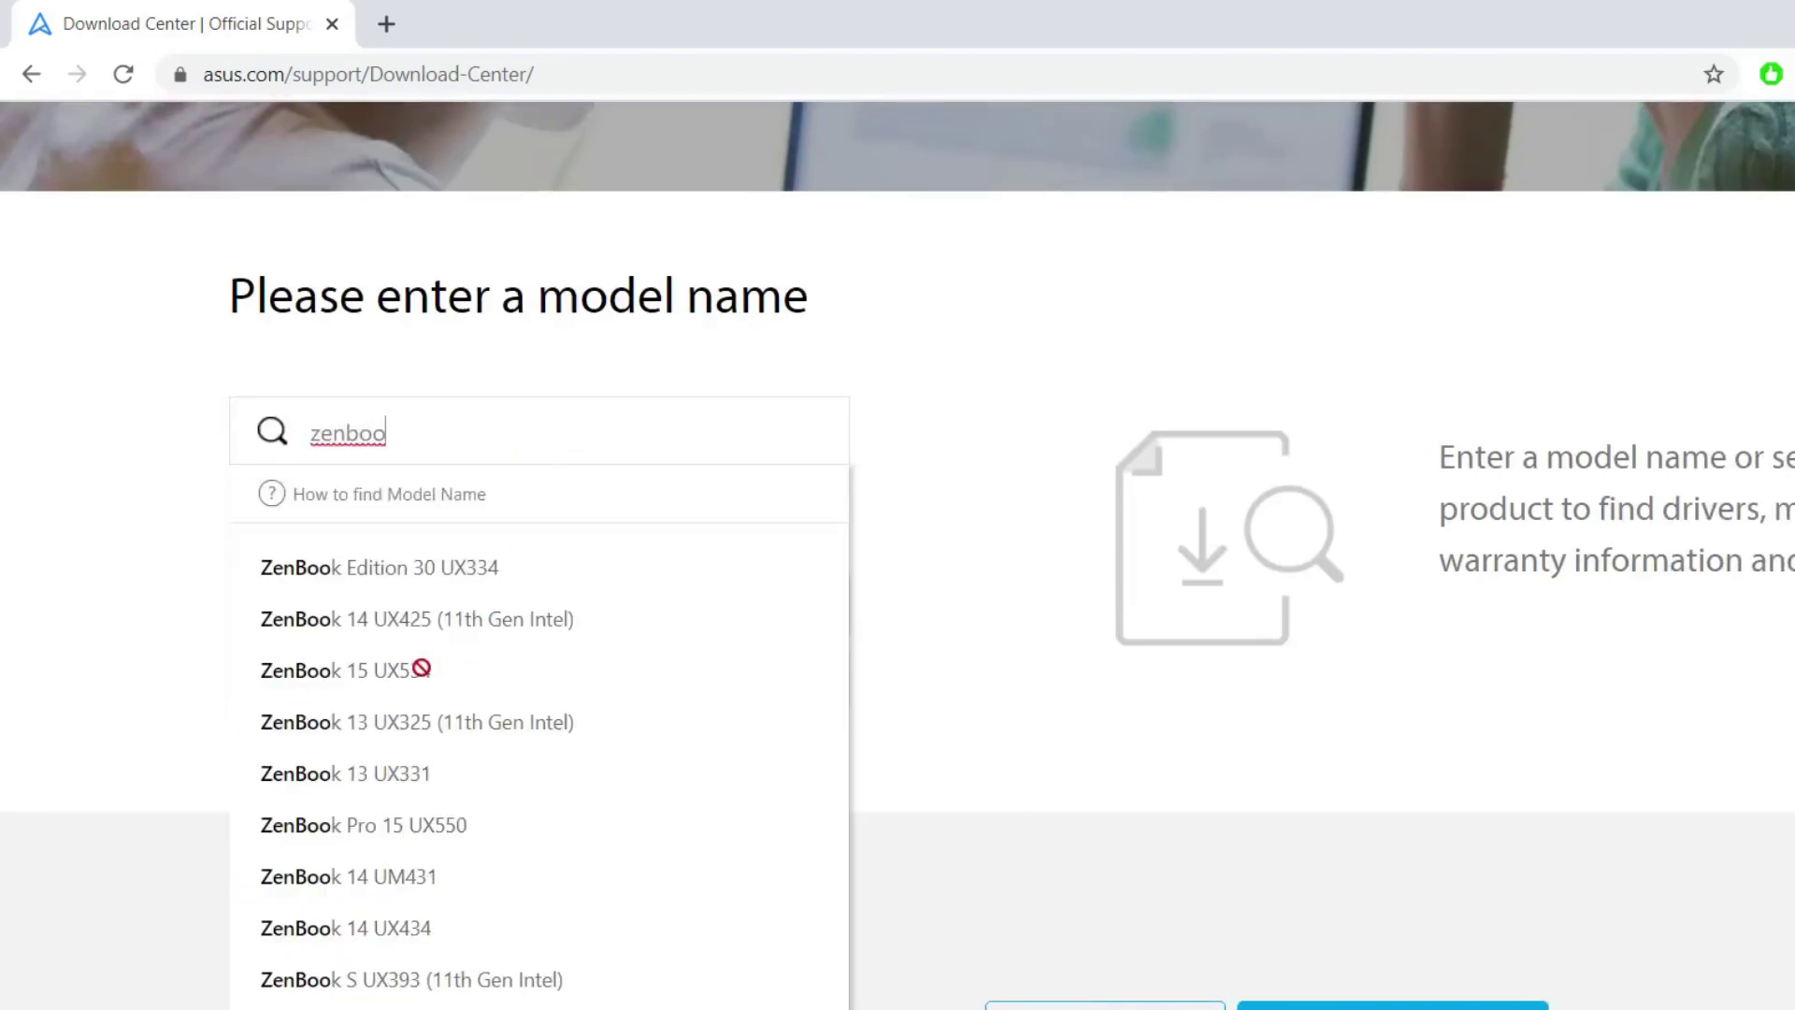
left_click(404, 622)
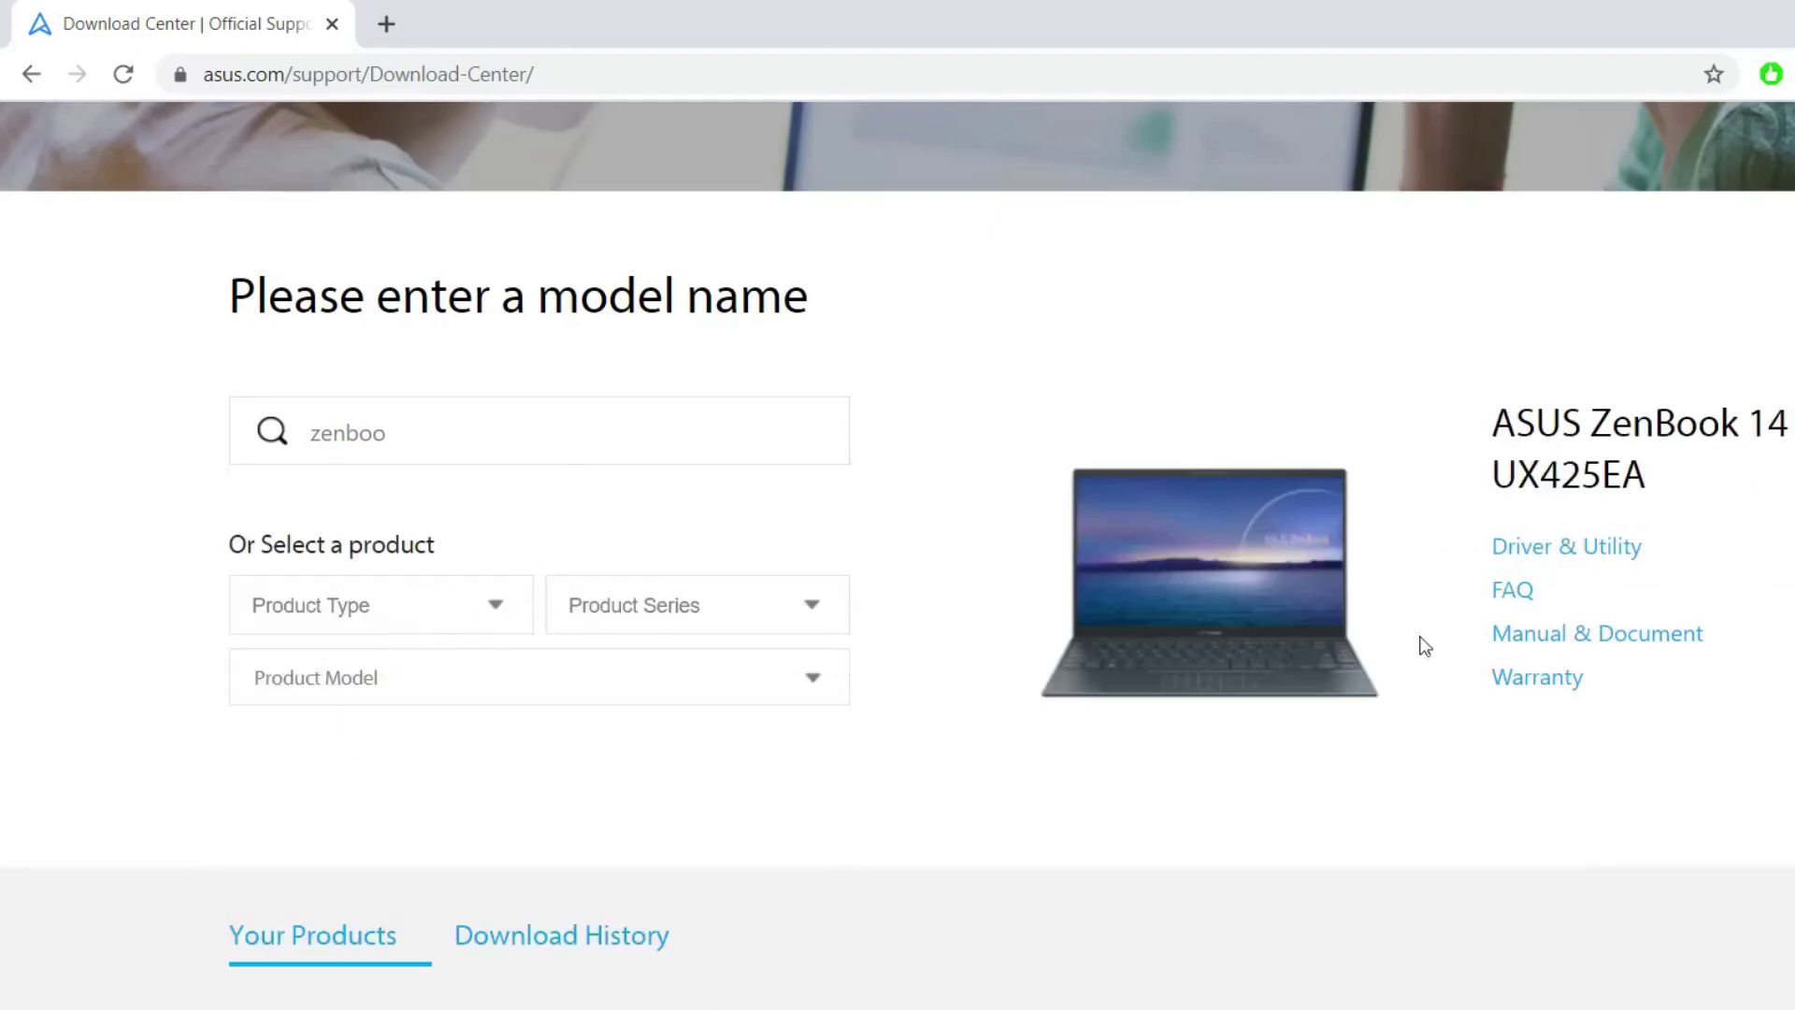
left_click(1602, 548)
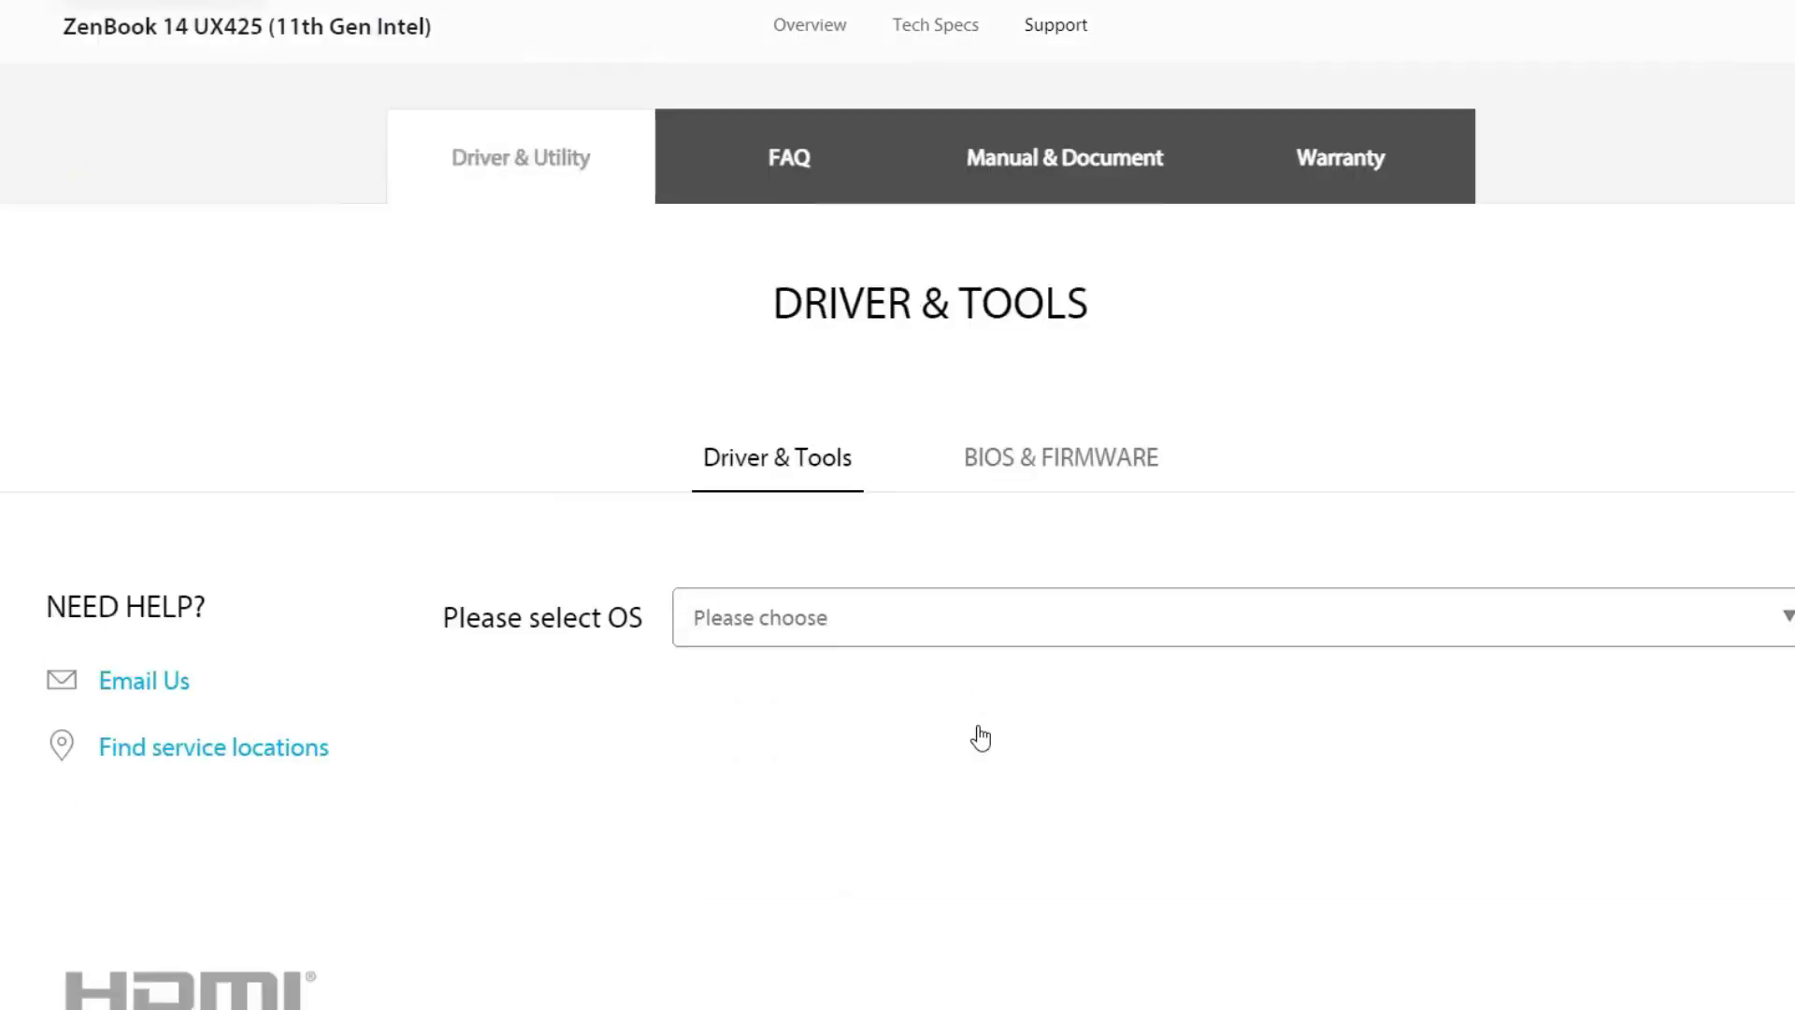
left_click(888, 619)
left_click(873, 690)
scroll(874, 693, "down", 10)
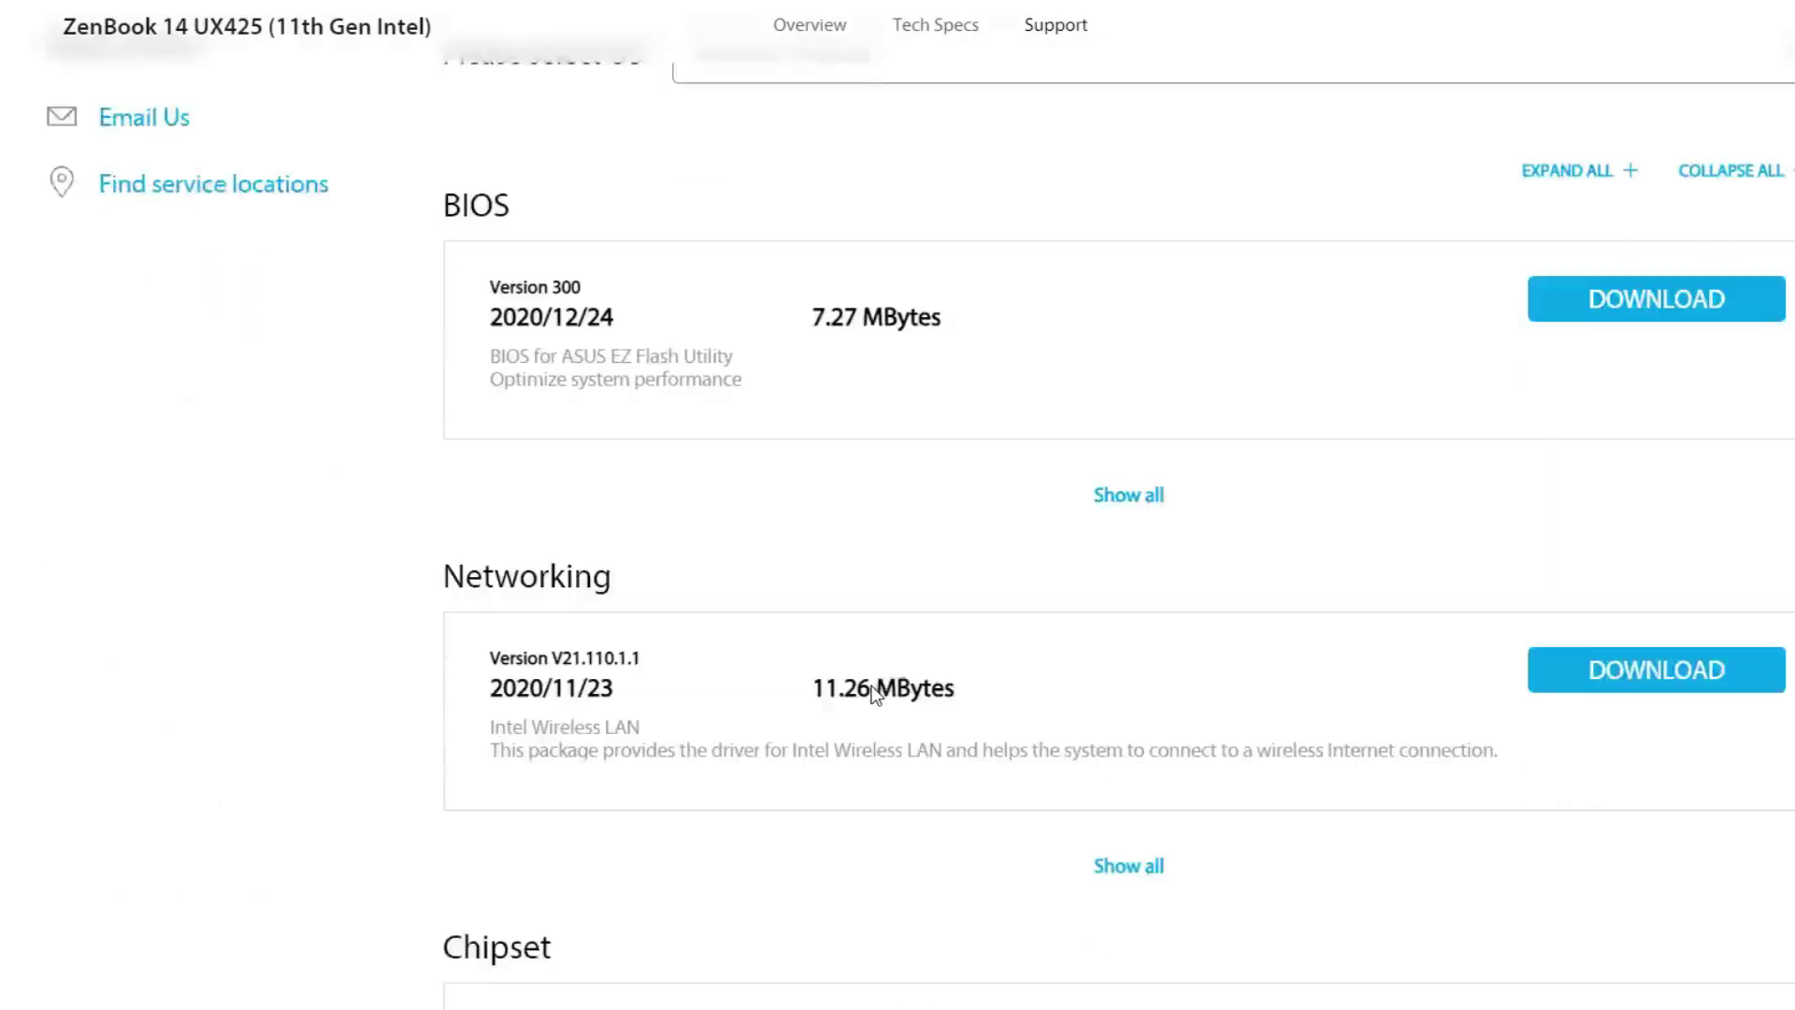
scroll(876, 696, "up", 2)
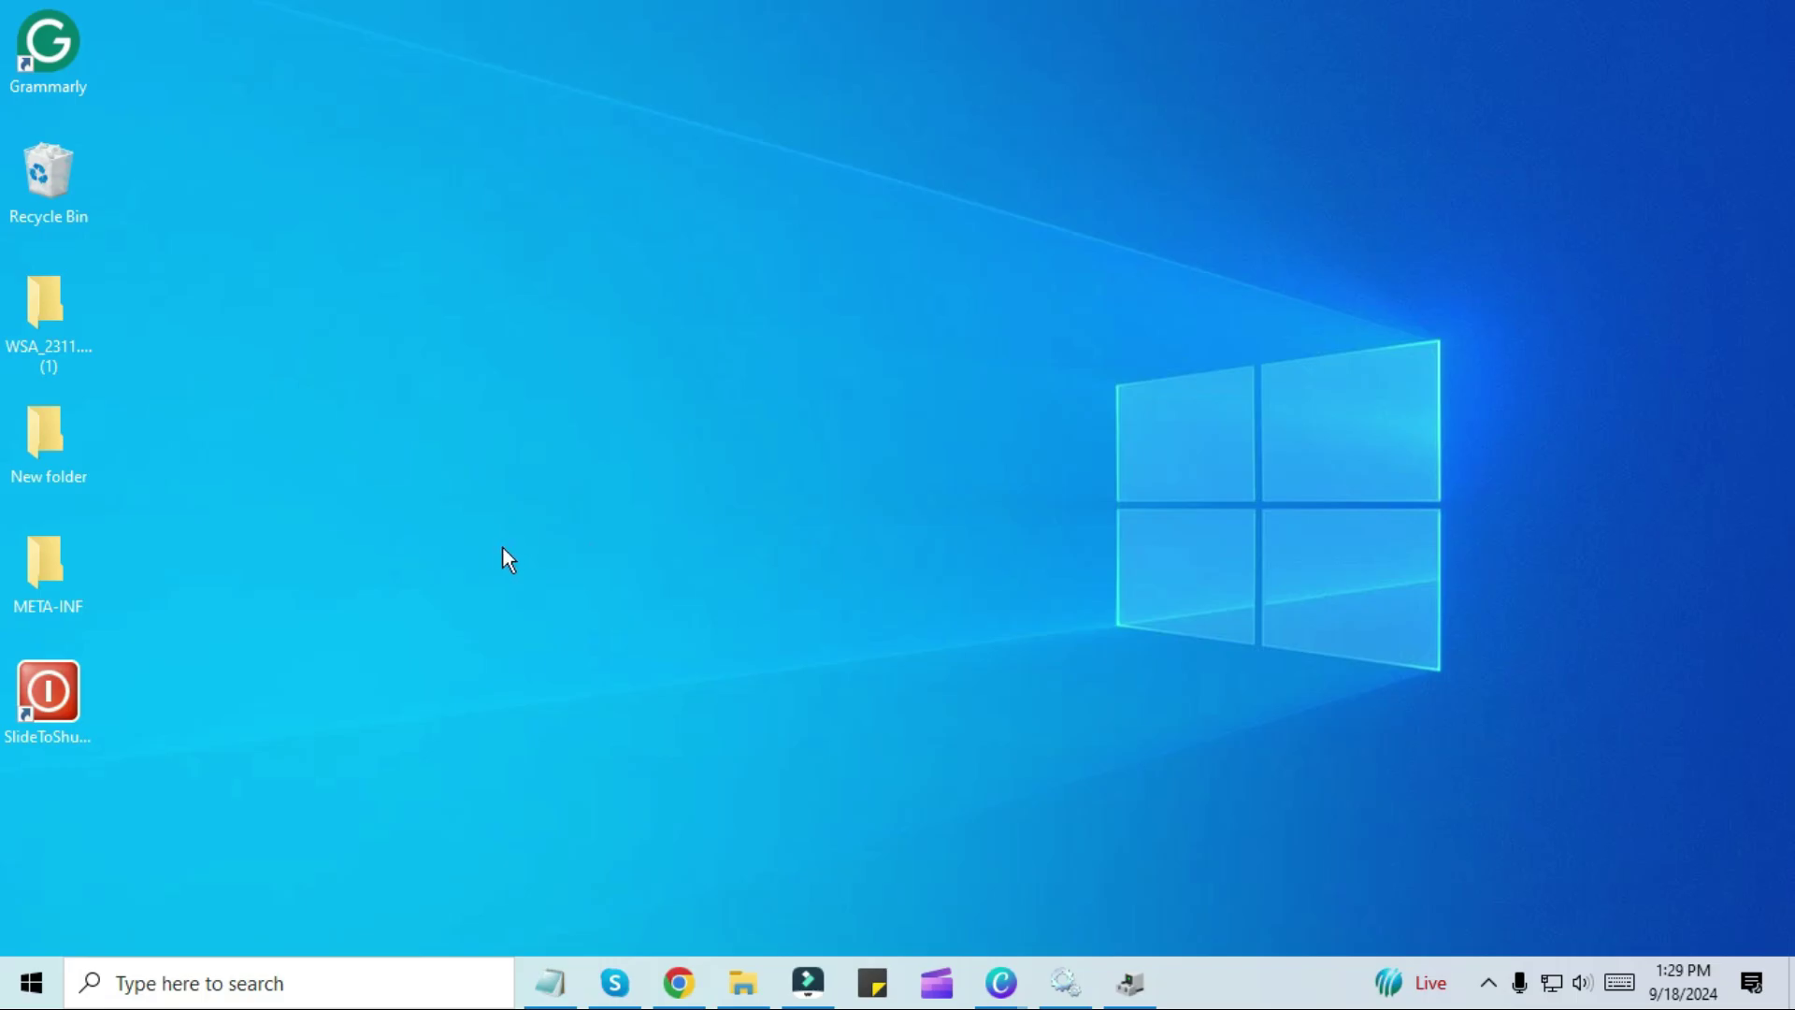
Step: Launch msconfig via Run, enable all services on the Services tab, and apply
key("super+r")
type("msconfig")
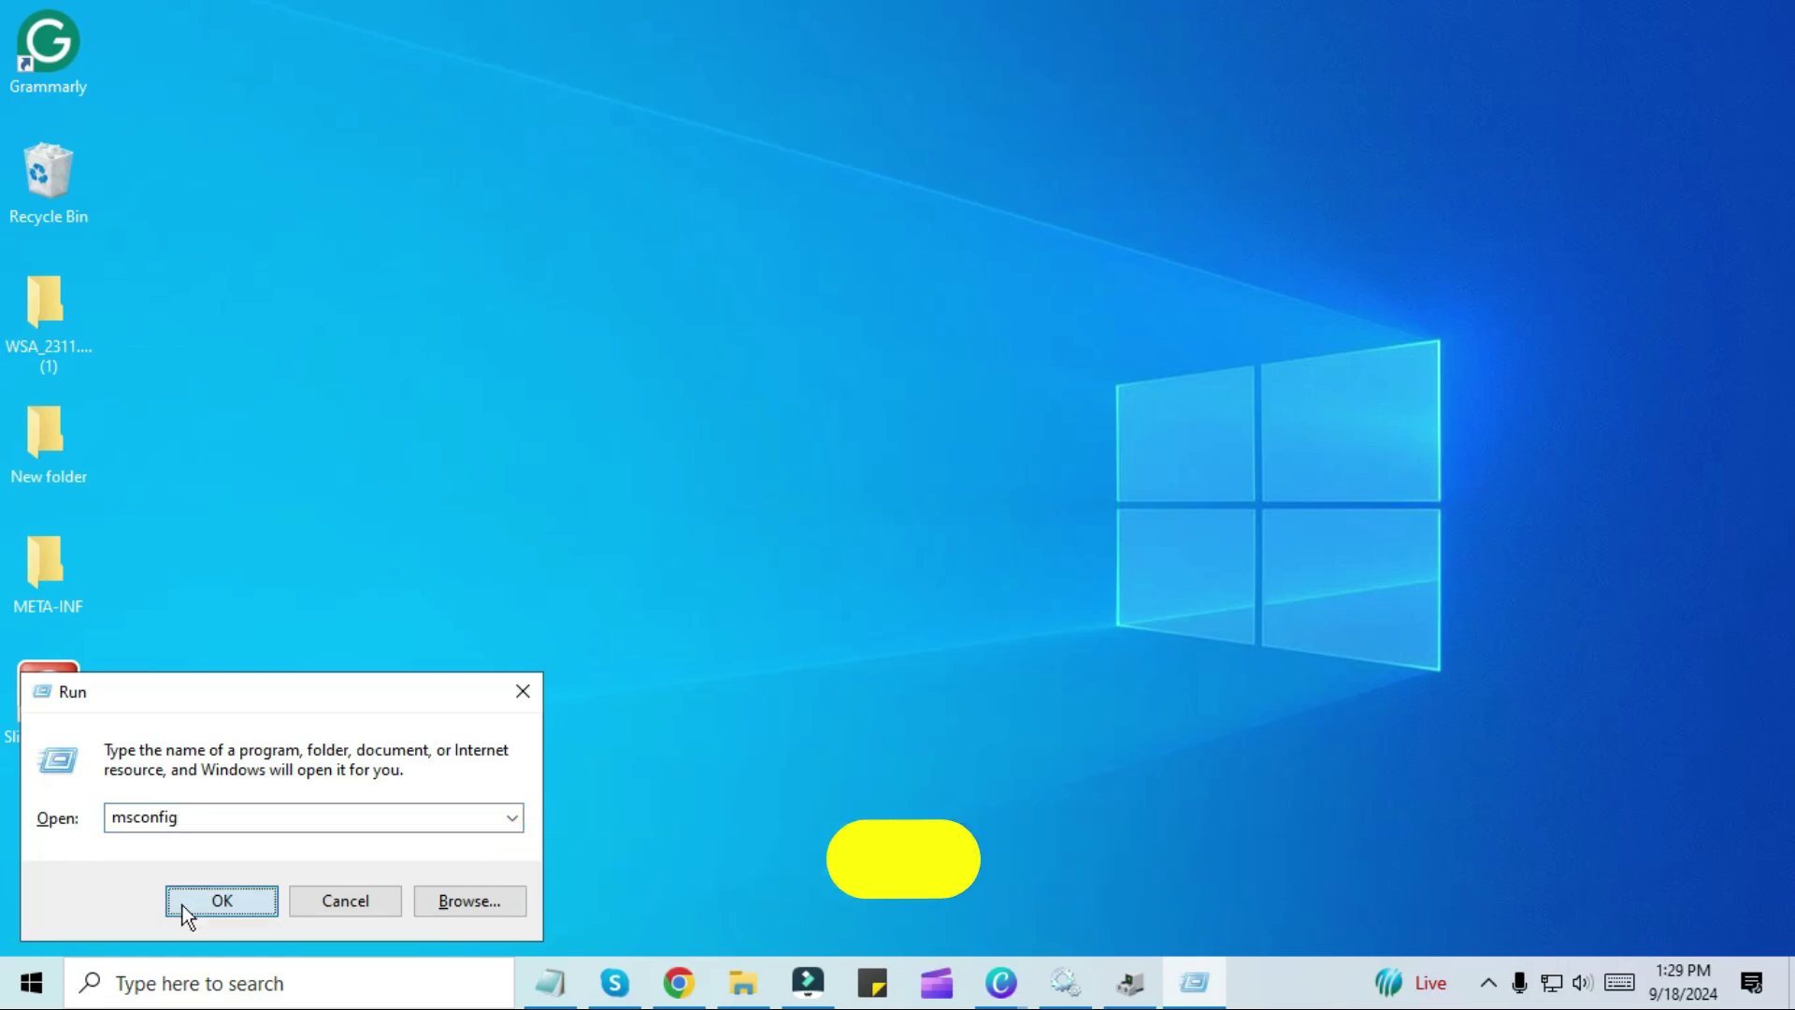
left_click(182, 912)
left_click(487, 146)
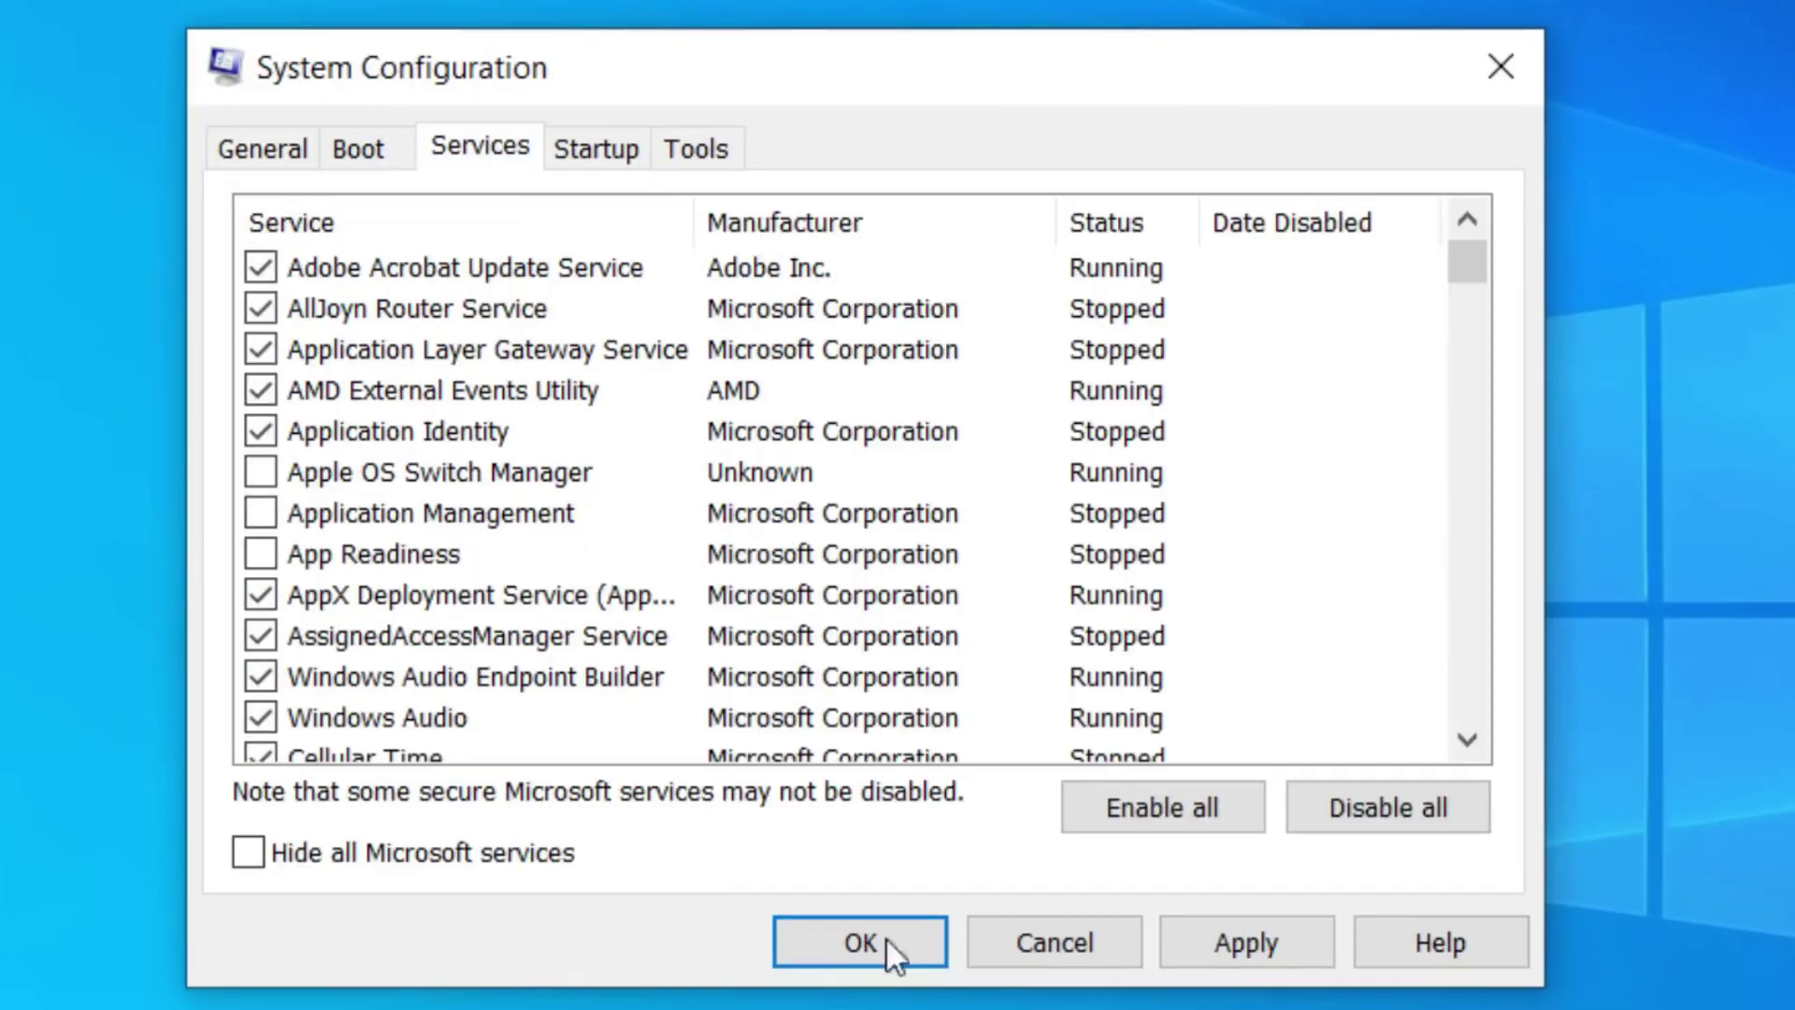
left_click(1148, 796)
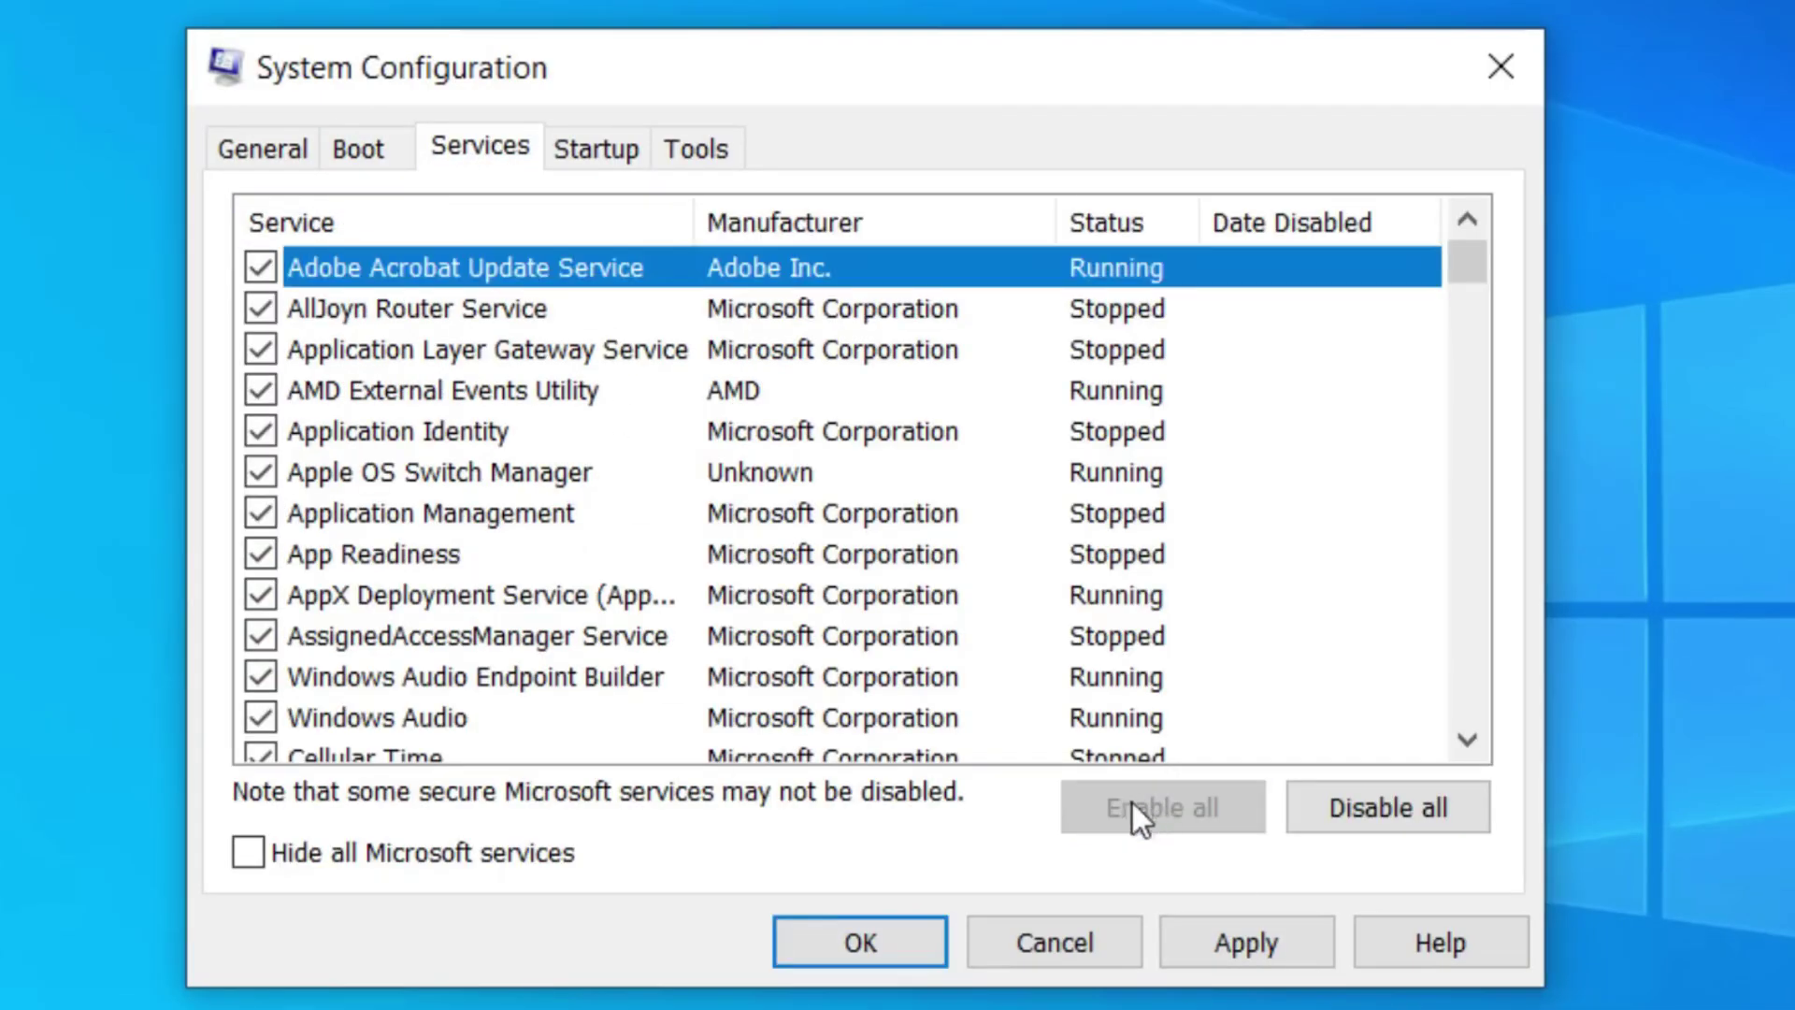
left_click(1271, 963)
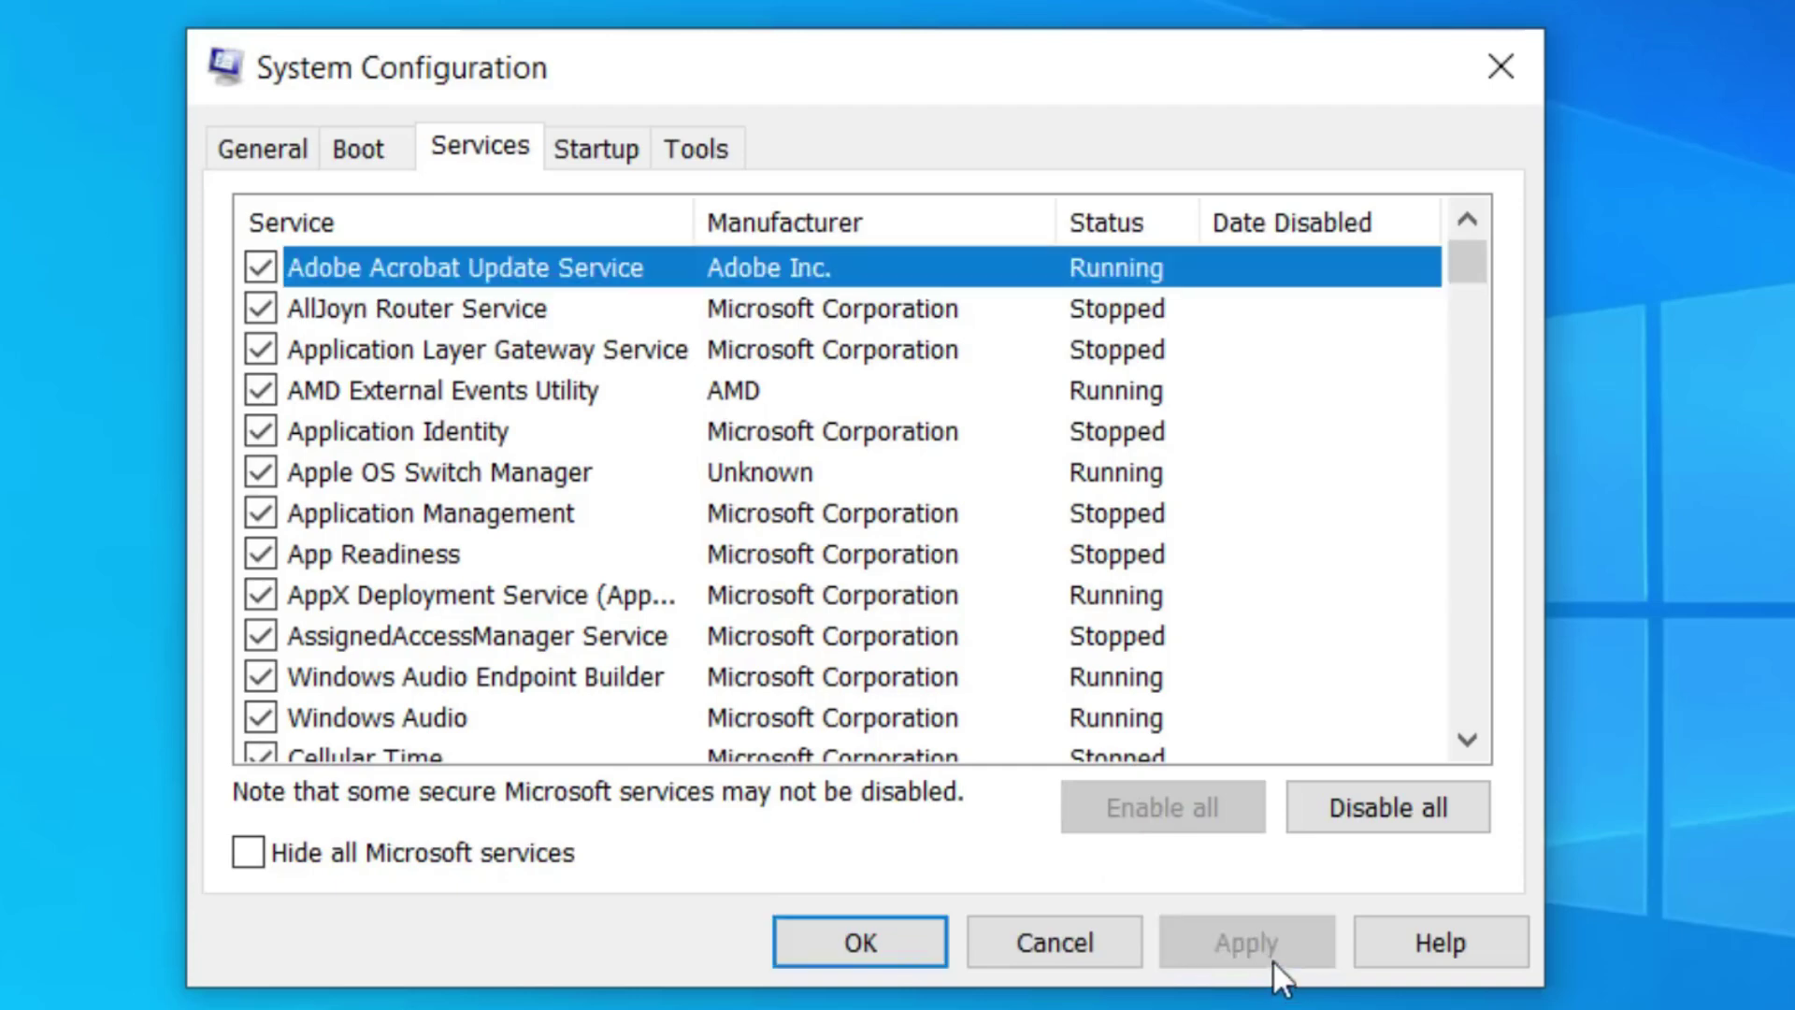
left_click(865, 944)
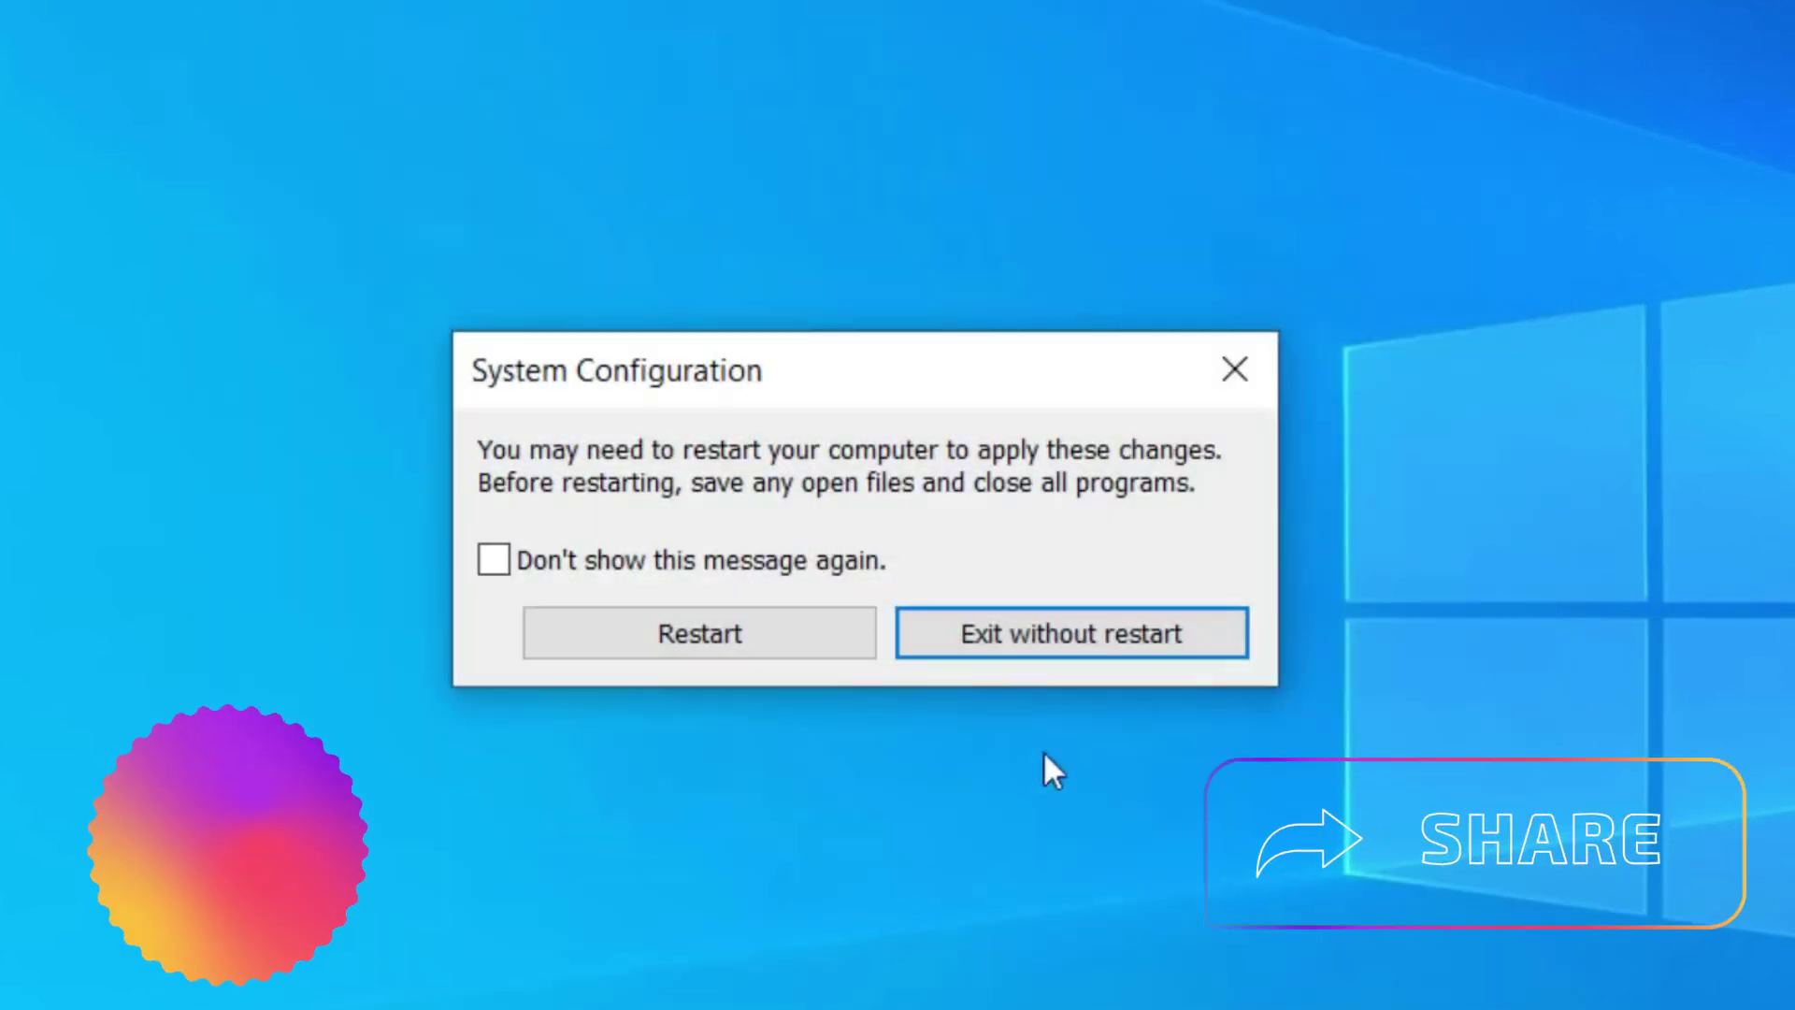